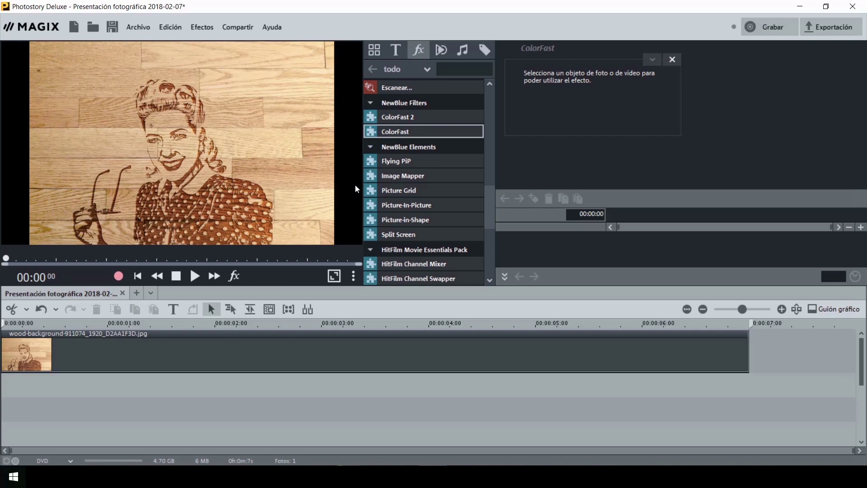
Select the wood-background photo on the timeline and apply the ColorFast plug-in to it
left_click(279, 337)
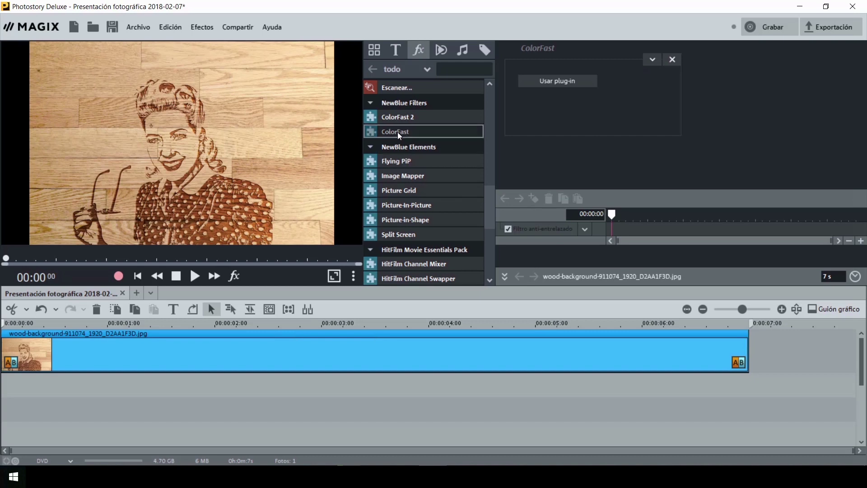
left_click_drag(398, 131, 318, 104)
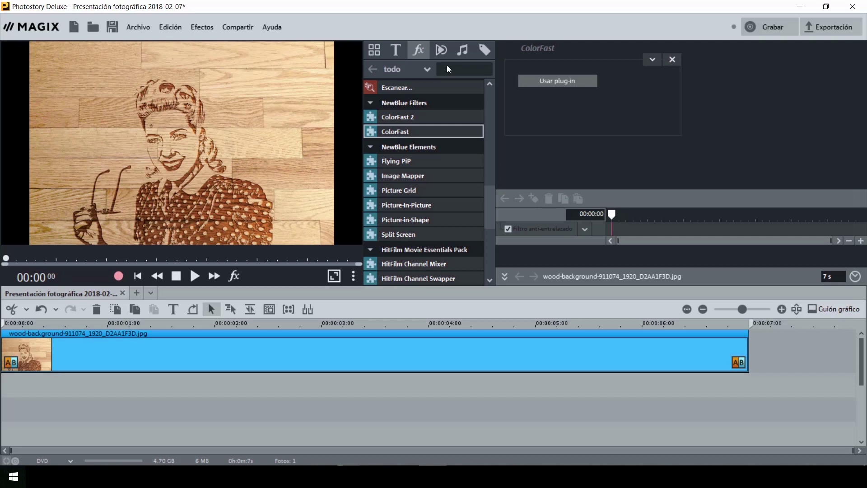
left_click(580, 77)
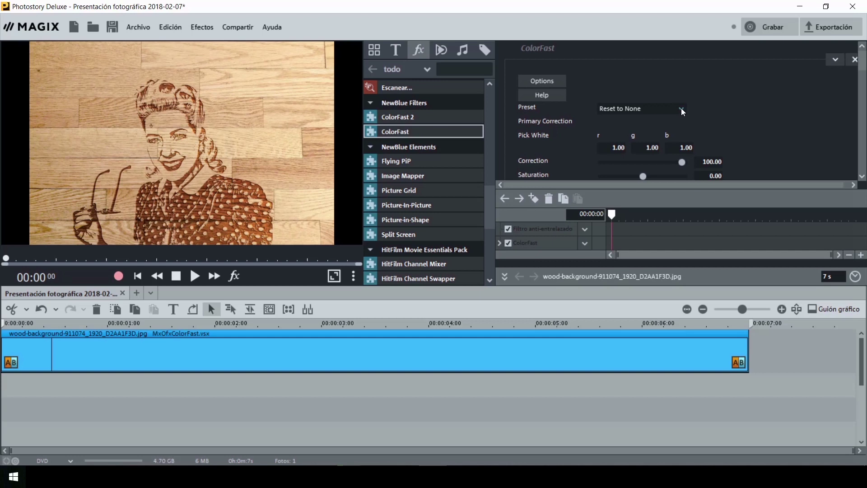
Try the ColorFast presets Black _White, Centered Highlight and Flat Shadows on the photo, one after another
left_click(681, 108)
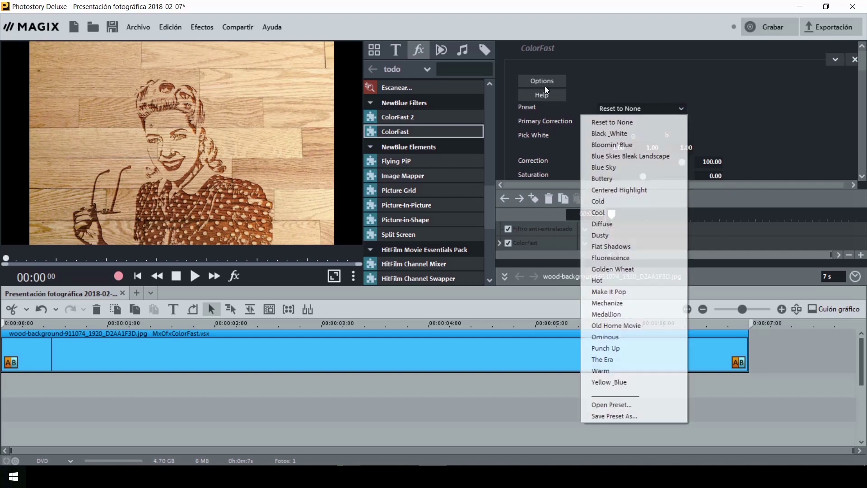
left_click(628, 134)
left_click(681, 109)
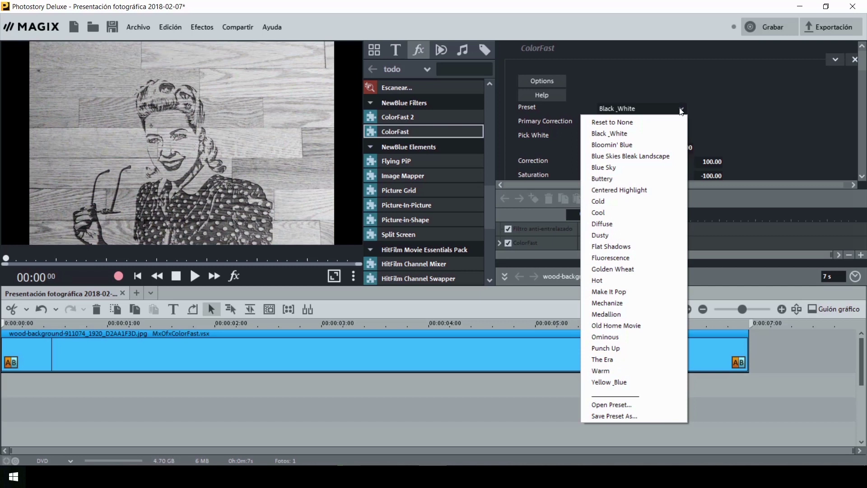
left_click(630, 191)
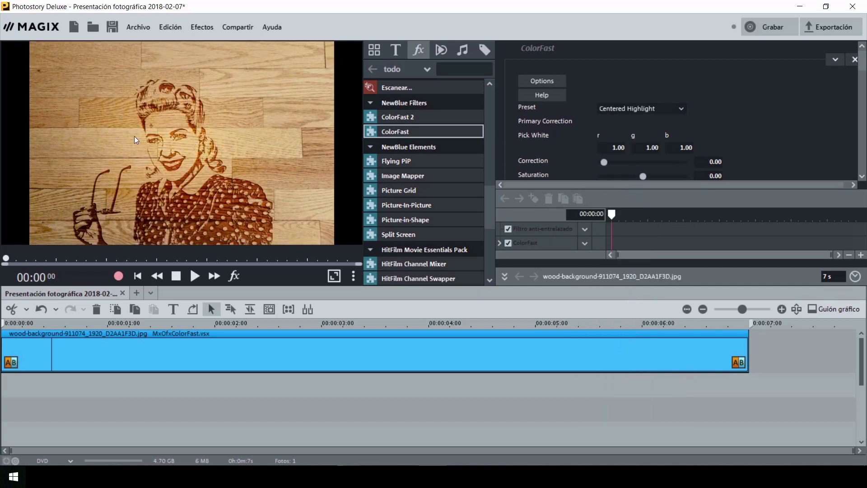
left_click(680, 109)
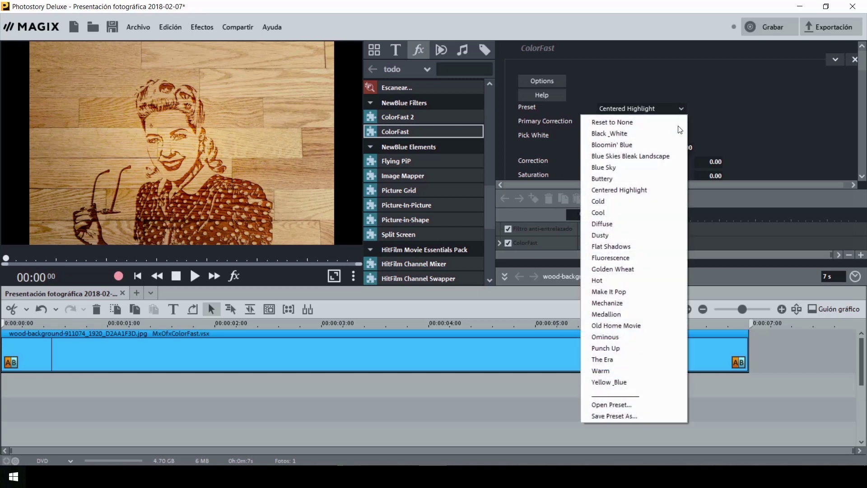
left_click(639, 247)
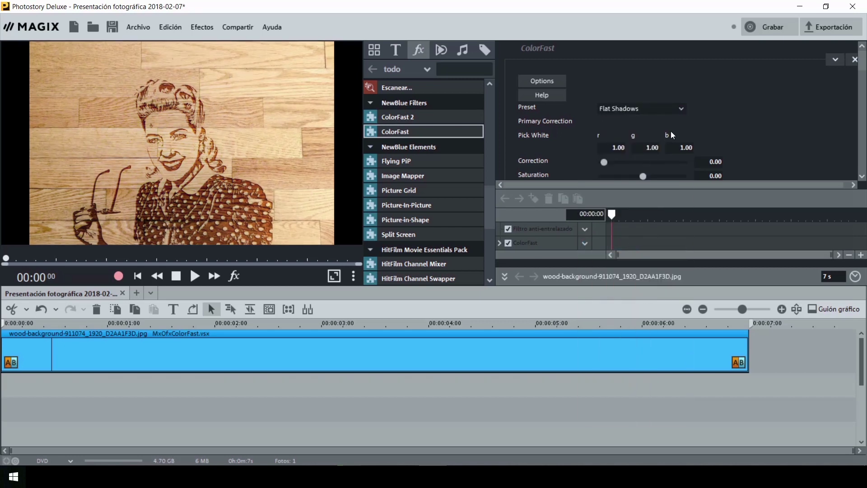
Try the Fluorescence preset and switch ColorFast to the Old Home Movie preset
left_click(679, 109)
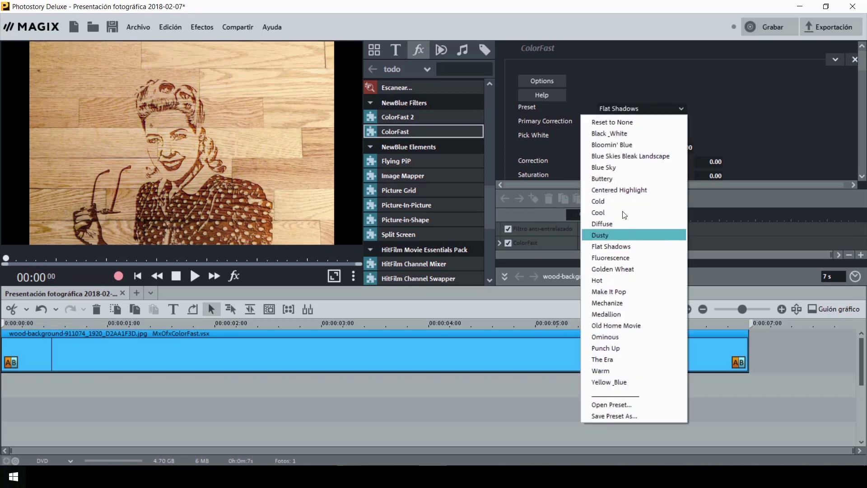
left_click(635, 258)
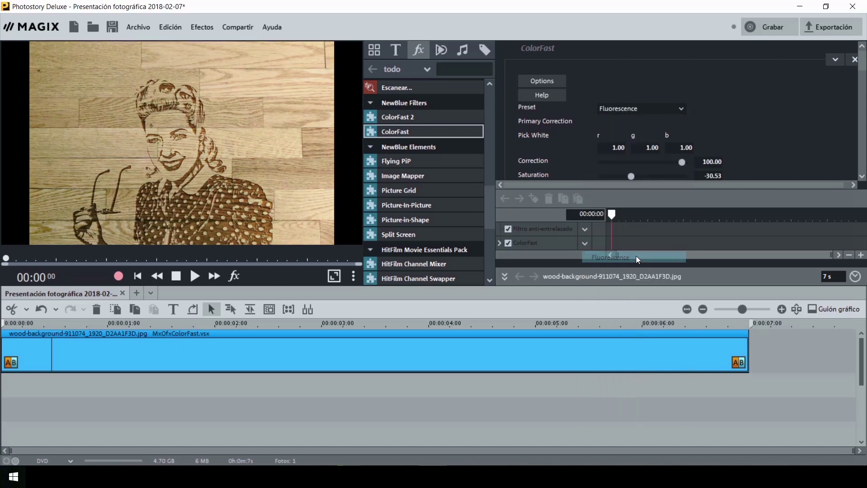
left_click(685, 108)
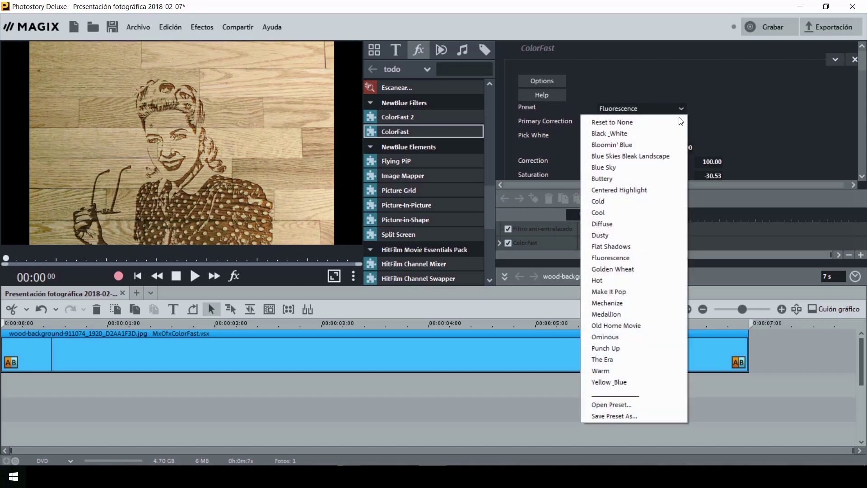
left_click(659, 326)
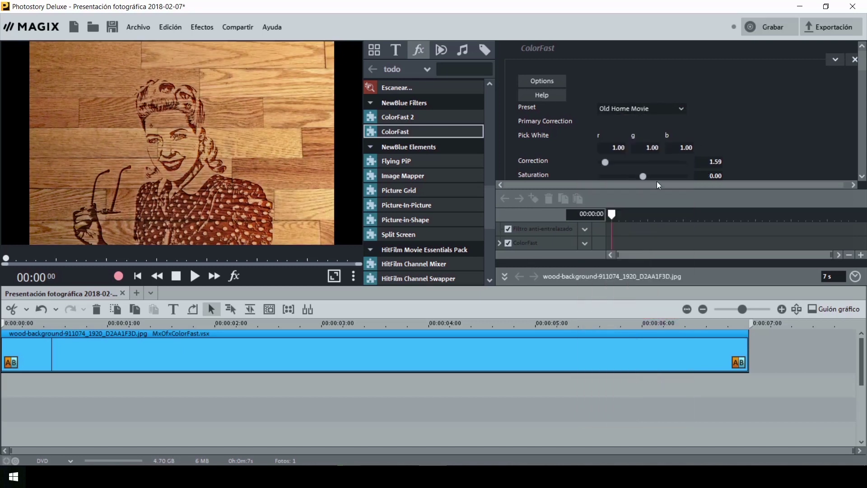
left_click(679, 108)
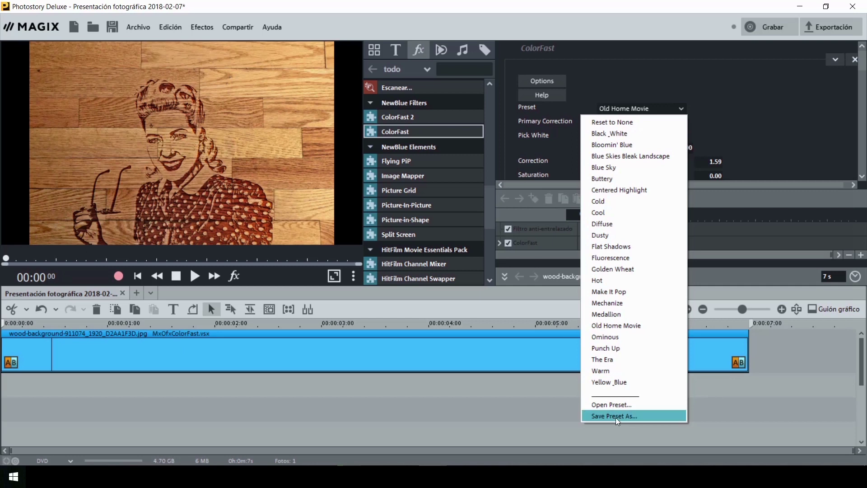
left_click(628, 417)
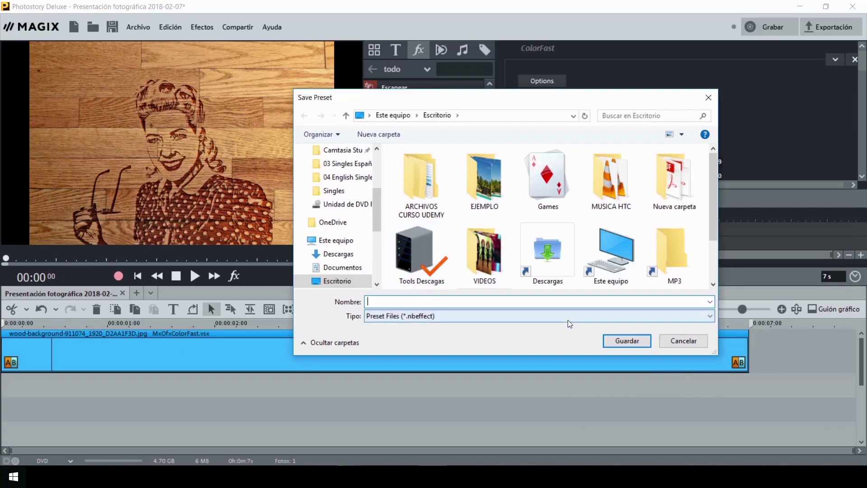
left_click(683, 340)
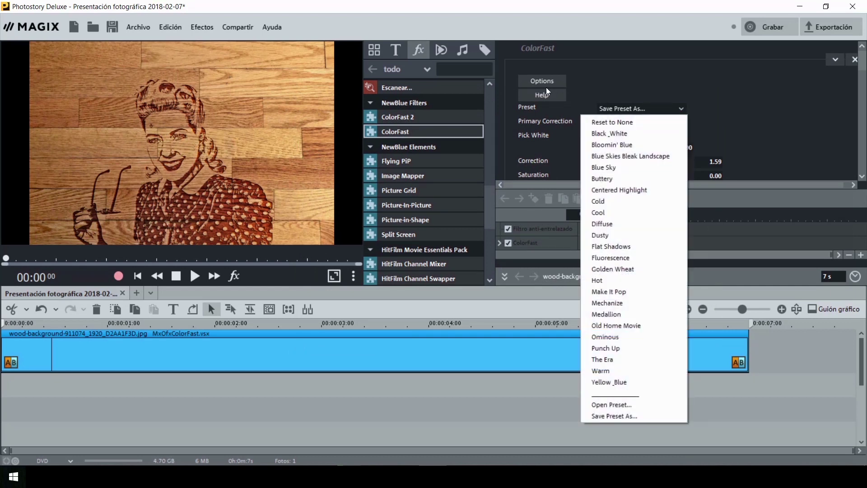
left_click(728, 113)
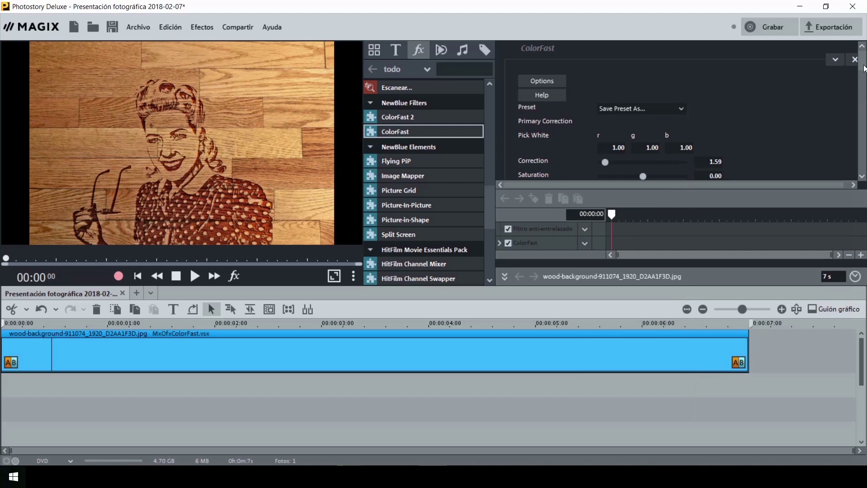
Adjust the primary correction: set Saturation to 2.90 and Correction to 0.00, and raise Exposure, Brightness and Film Gamma
scroll(612, 110, "down", 3)
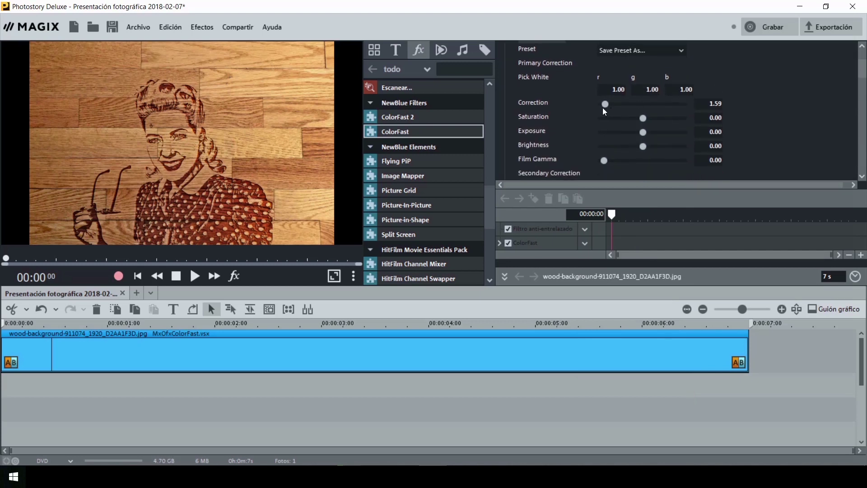
mouse_move(643, 118)
left_mouse_down()
mouse_move(663, 115)
mouse_move(624, 118)
mouse_move(644, 116)
left_mouse_up()
scroll(863, 69, "up", 3)
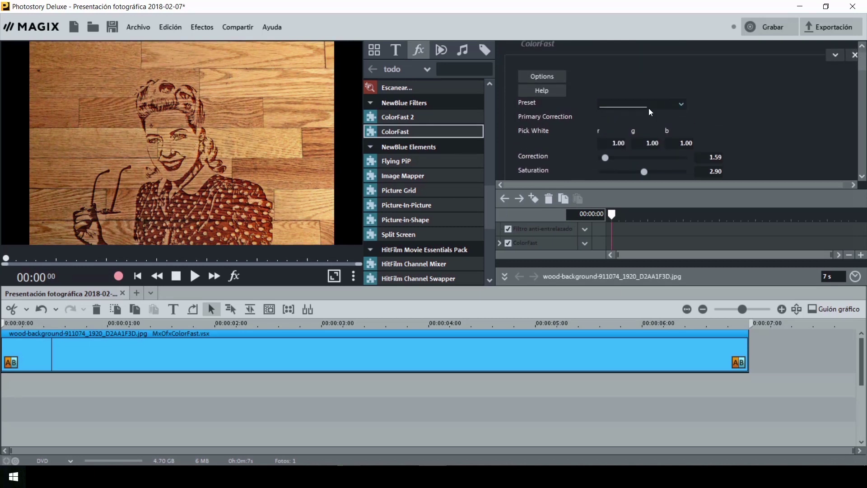
scroll(723, 106, "down", 2)
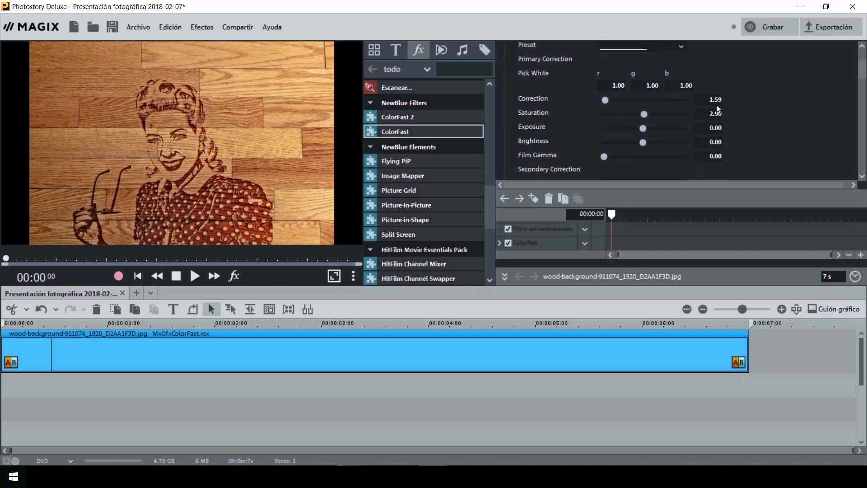
mouse_move(648, 128)
left_mouse_down()
mouse_move(664, 142)
mouse_move(653, 143)
left_mouse_up()
mouse_move(604, 157)
left_mouse_down()
mouse_move(642, 156)
mouse_move(618, 158)
left_mouse_up()
mouse_move(604, 99)
left_mouse_down()
mouse_move(642, 101)
mouse_move(599, 102)
left_mouse_up()
Raise the luminance range's Highlight Threshold and Shadow Threshold to 68.84
left_click_drag(863, 80, 863, 94)
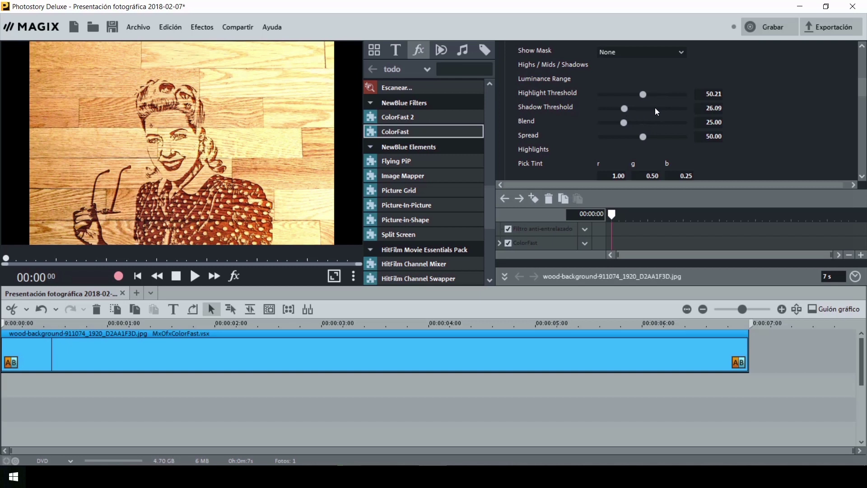
left_click_drag(624, 109, 653, 107)
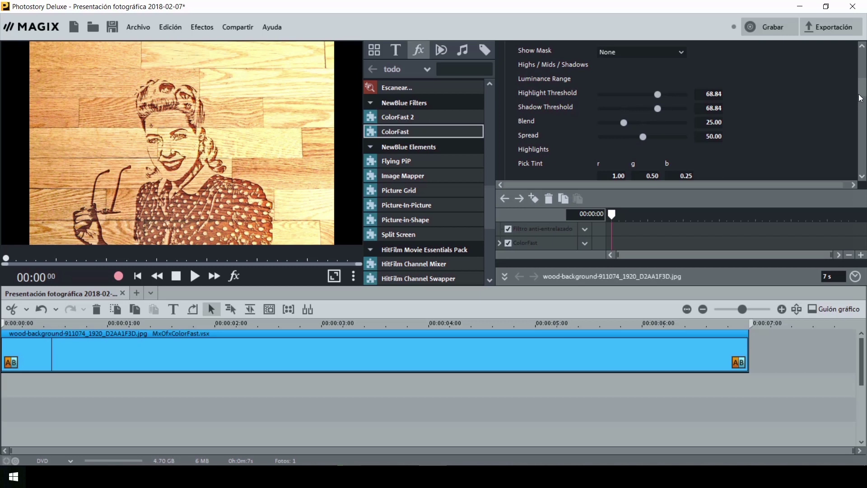
Enable the mask and shape it with Top Left x 0.52, Top Right x 0.83 and y 0.46, and Bottom Left x 0.35
scroll(862, 97, "down", 3)
left_click_drag(862, 111, 863, 155)
left_click_drag(612, 141, 633, 141)
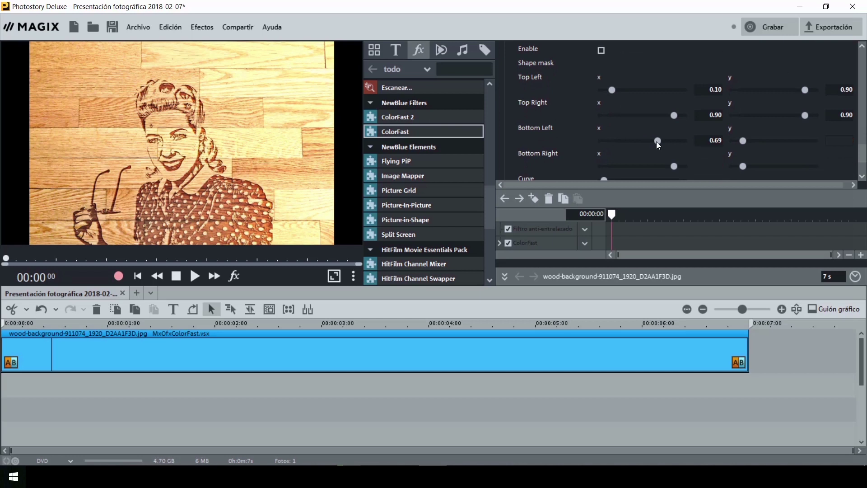
left_click_drag(673, 115, 644, 90)
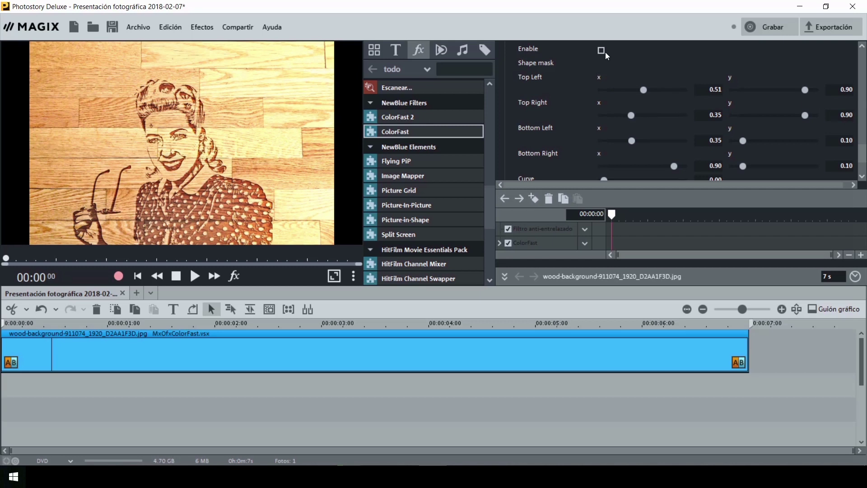
left_click(645, 90)
left_click_drag(659, 116, 669, 115)
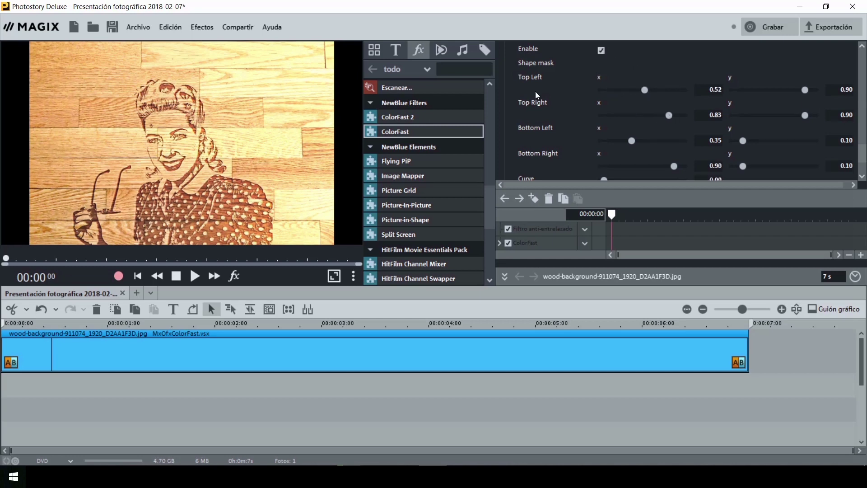
left_click_drag(800, 115, 770, 118)
left_click_drag(864, 164, 862, 183)
Remove the ColorFast effect and the anti-interlace filter (Filtro anti-entrelazado) from the photo
scroll(862, 176, "up", 5)
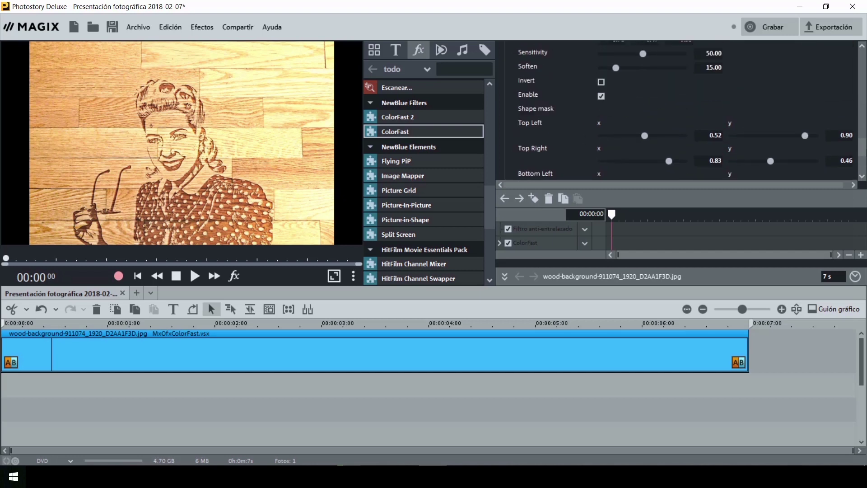
scroll(677, 111, "up", 10)
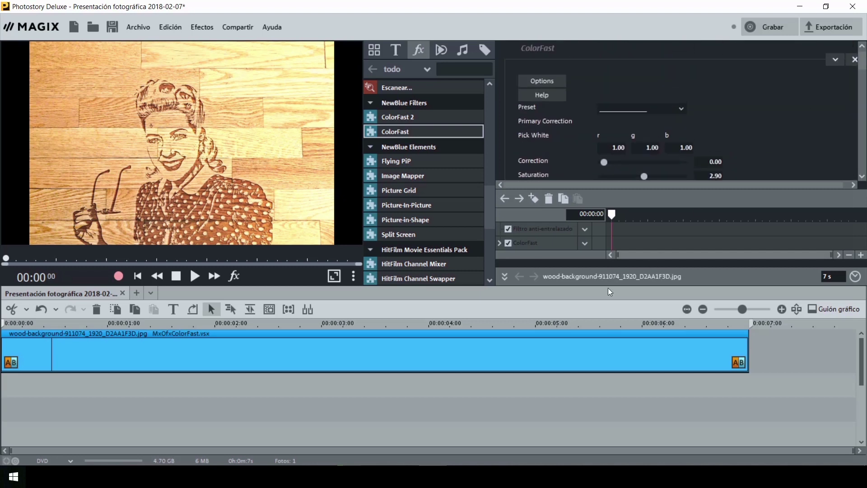
left_click(584, 243)
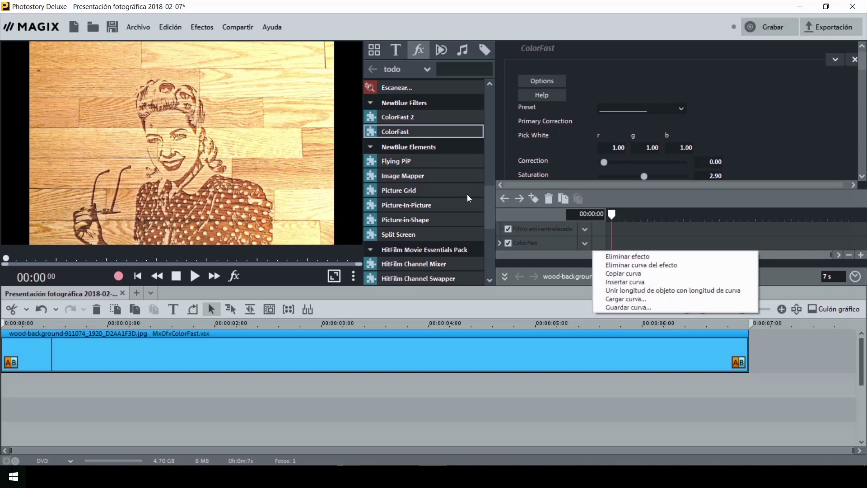
left_click(621, 256)
left_click(586, 230)
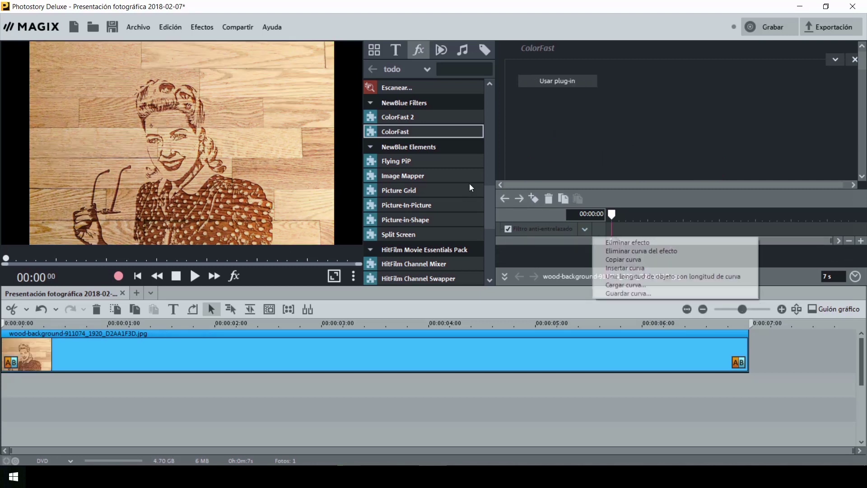
left_click(621, 240)
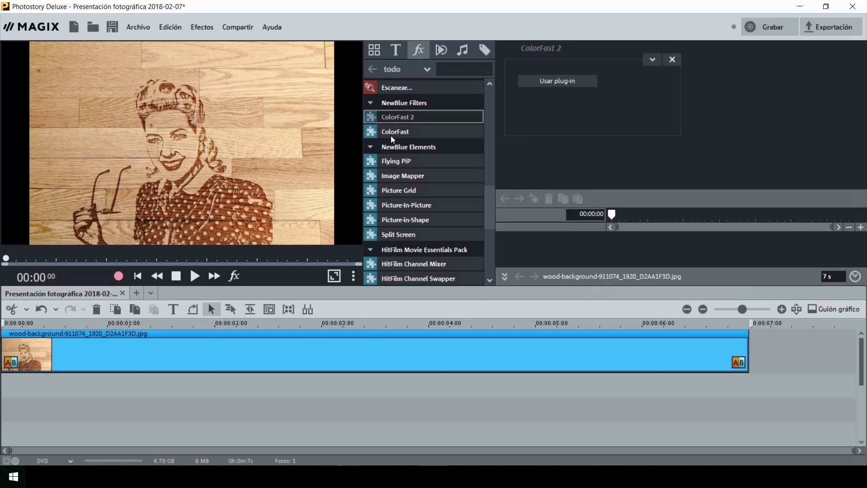
Apply the ColorFast 2 plug-in to the photo with the Blue Sky preset
left_click(568, 83)
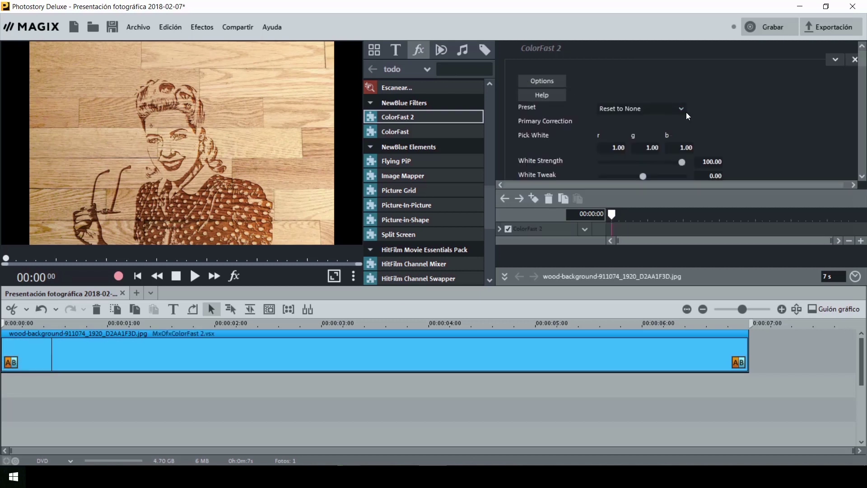
left_click(681, 107)
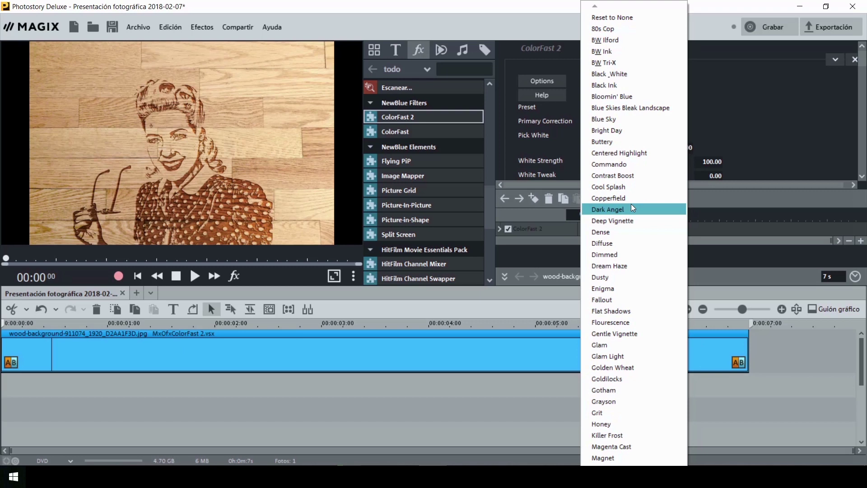
left_click(632, 120)
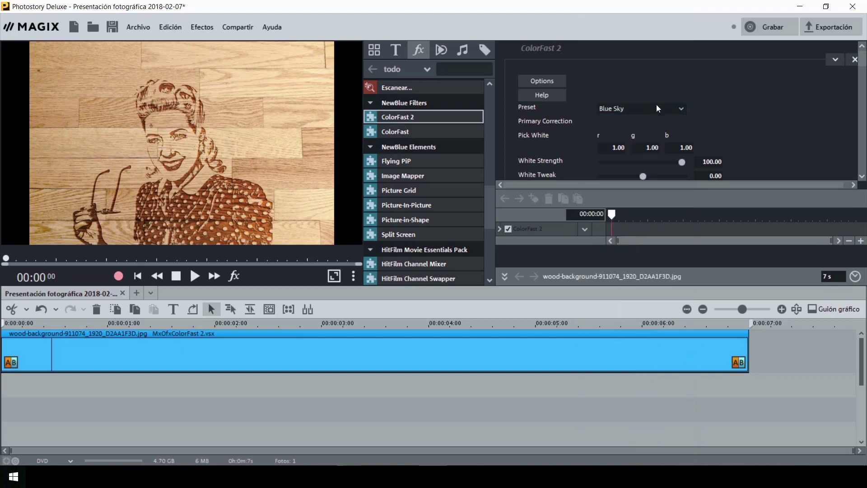
Try the ColorFast 2 presets Deep Vignette and Commando on the photo, and settle on Dream Haze
left_click(656, 105)
left_click(539, 330)
left_click(654, 107)
left_click(636, 218)
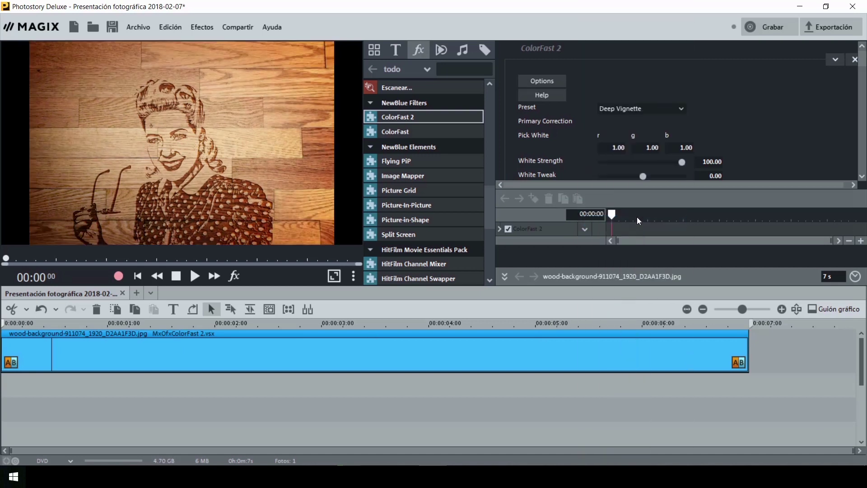
left_click(682, 107)
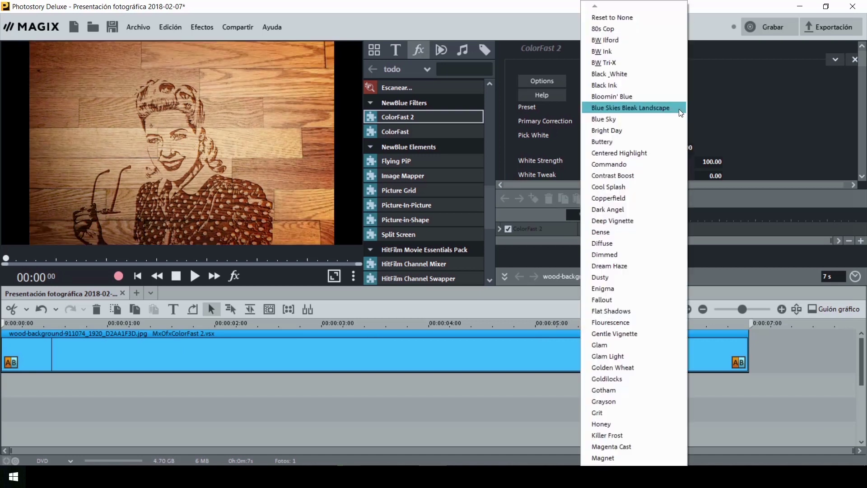
left_click(626, 163)
left_click(654, 107)
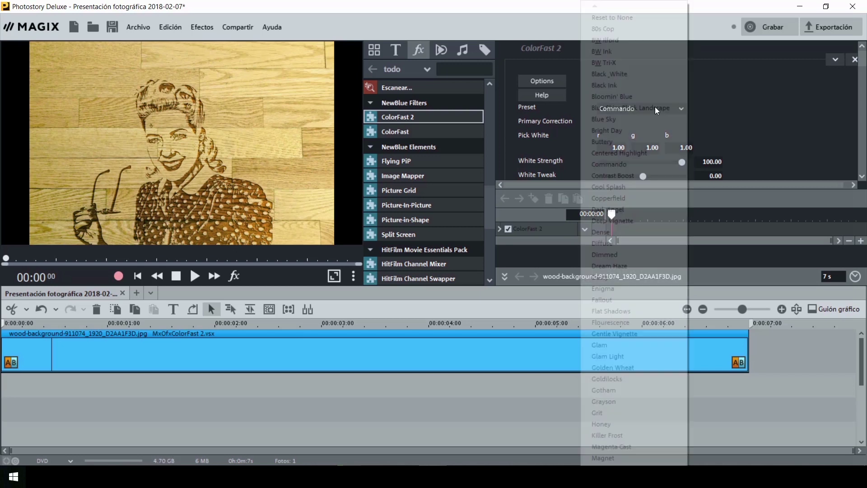
left_click(627, 265)
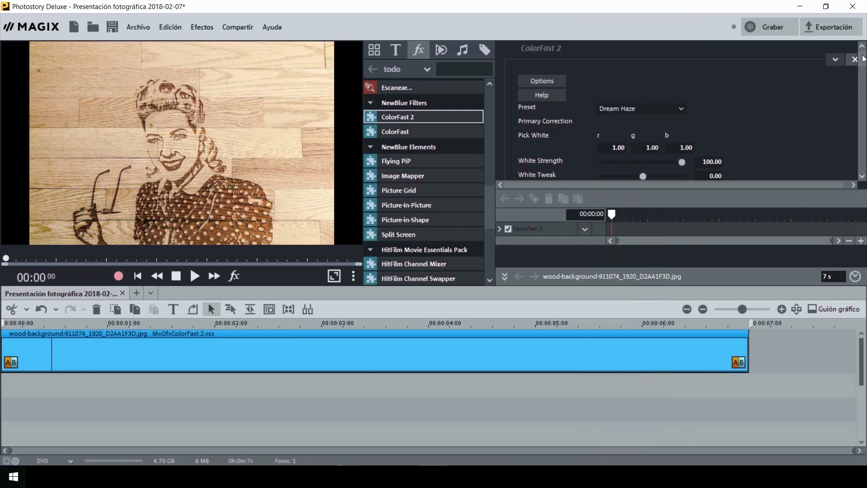
Adjust the primary correction sliders, and set the highlights to Tint 30.43, Saturation 14.49 and Level 63.77
scroll(743, 90, "down", 3)
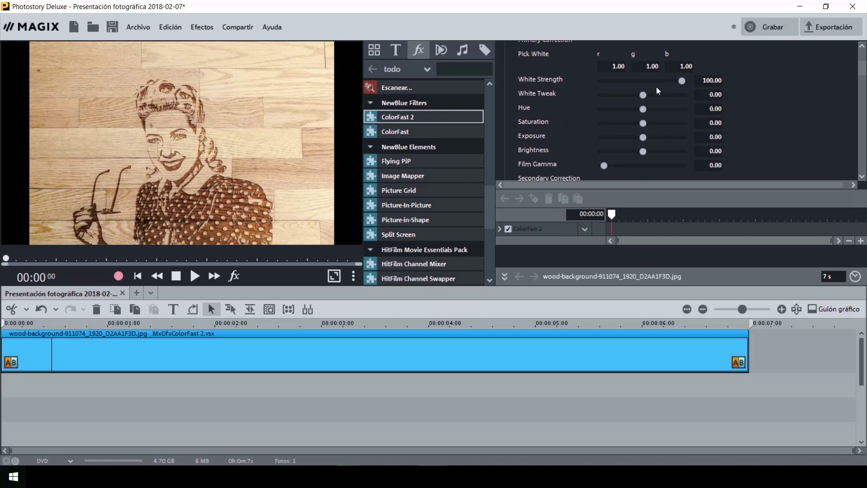
left_click_drag(659, 107, 654, 135)
left_click_drag(862, 66, 864, 80)
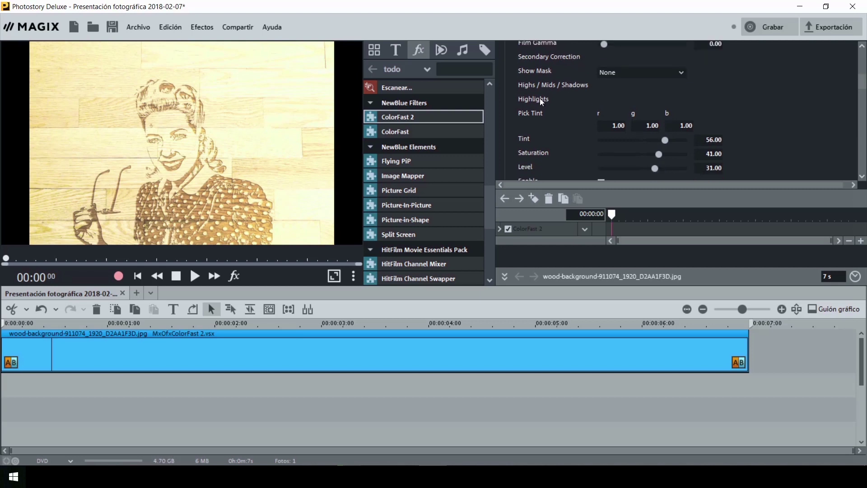
scroll(691, 66, "down", 1)
left_click_drag(665, 134, 667, 165)
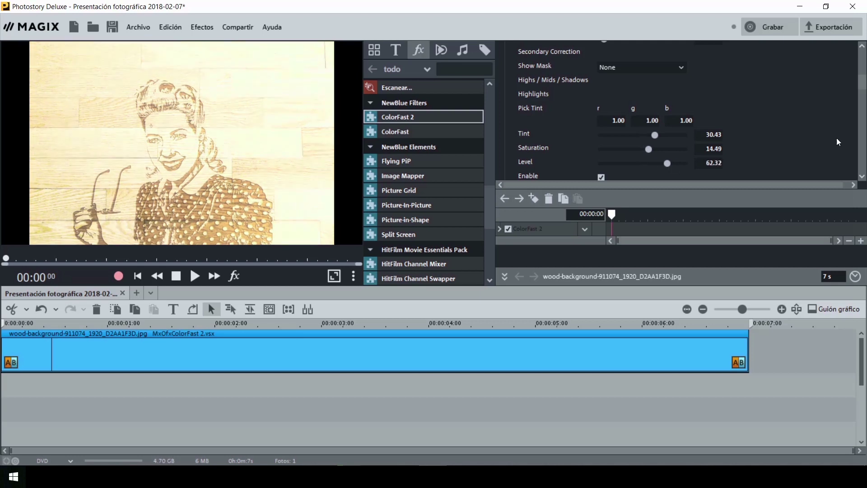
Set the midtones to Tint -13.04 and Level -28.99, and adjust the shadows' Saturation, Tint and Level
left_click_drag(863, 86, 864, 95)
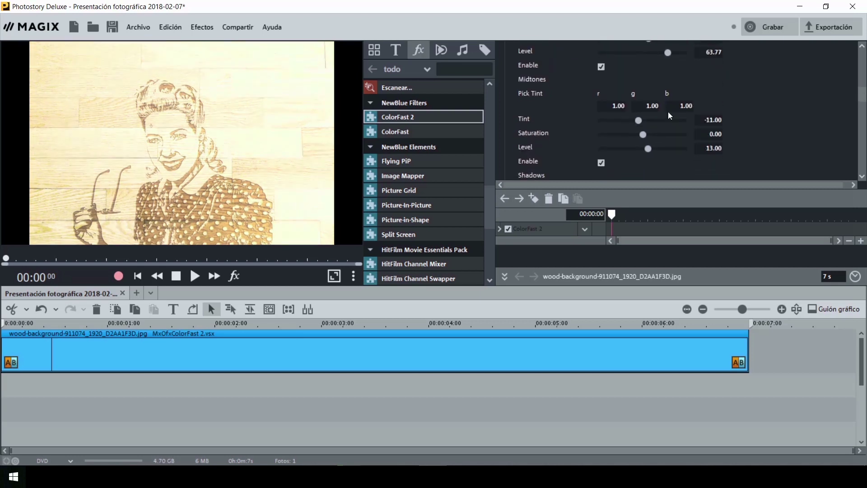
left_click_drag(637, 120, 629, 150)
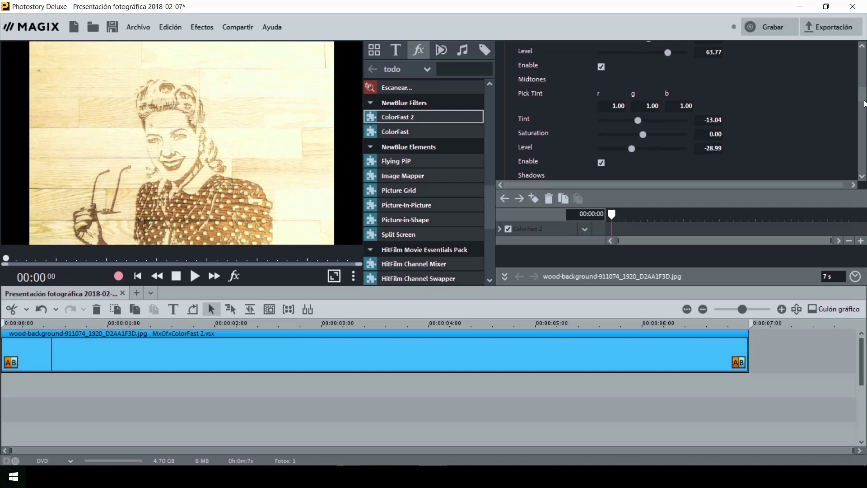
left_click_drag(864, 104, 863, 115)
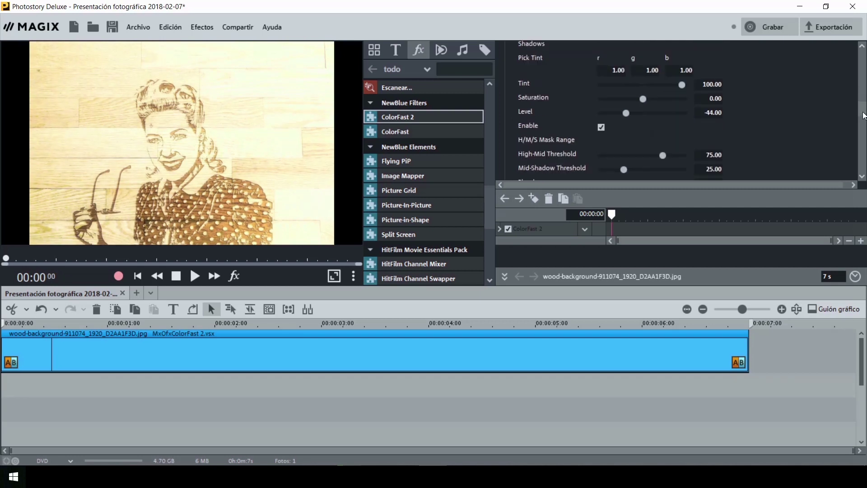
left_click_drag(649, 100, 670, 99)
left_click(641, 100)
left_click_drag(630, 84, 636, 114)
Remove the ColorFast 2 effect from the photo after reviewing its remaining threshold and mask settings
scroll(864, 121, "down", 3)
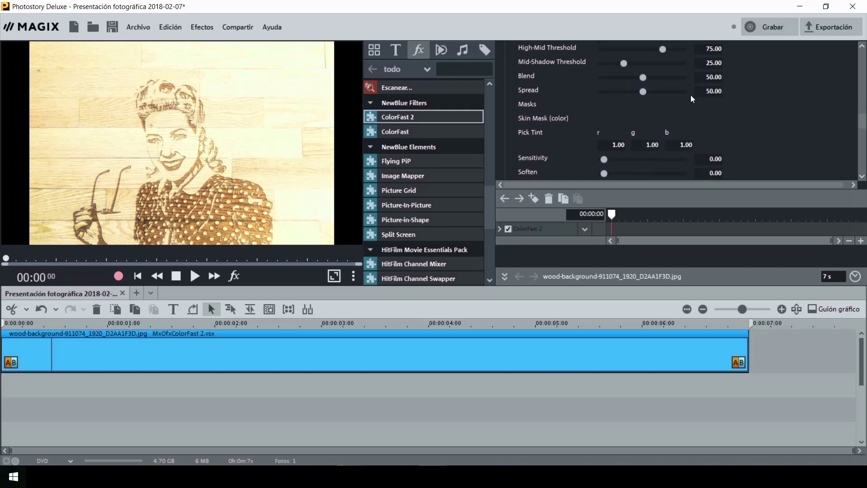
left_click_drag(863, 127, 862, 172)
scroll(862, 172, "up", 10)
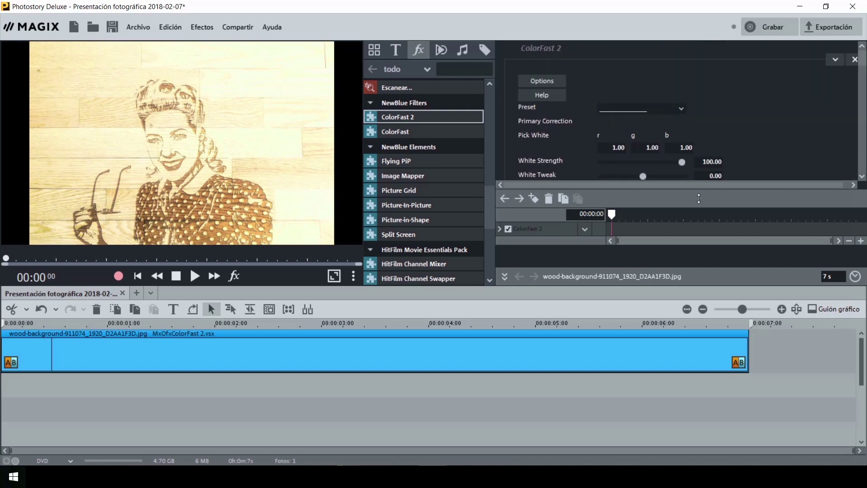
left_click(584, 229)
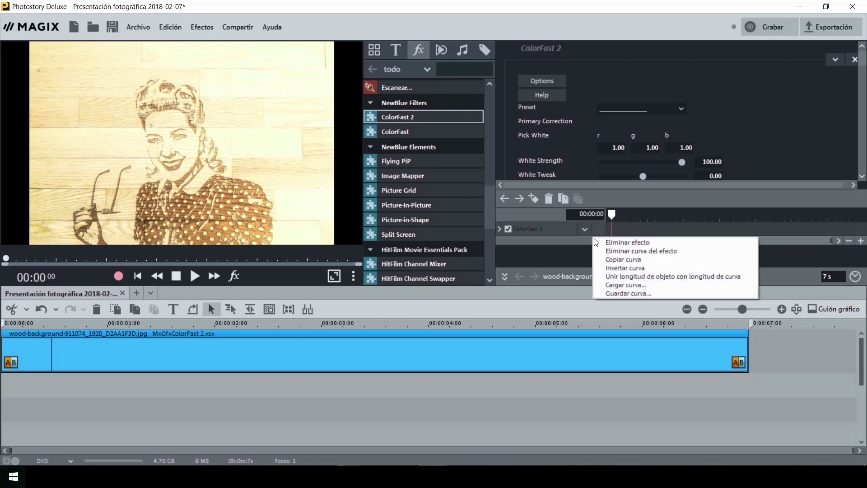
left_click(614, 242)
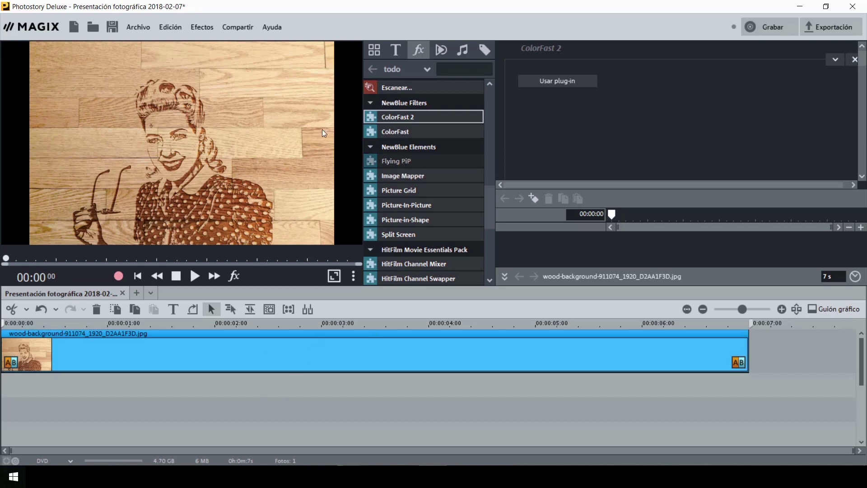
Apply the Flying PiP plug-in to the photo, trying the Fall Away preset and previewing Fall Right in playback
left_click(402, 162)
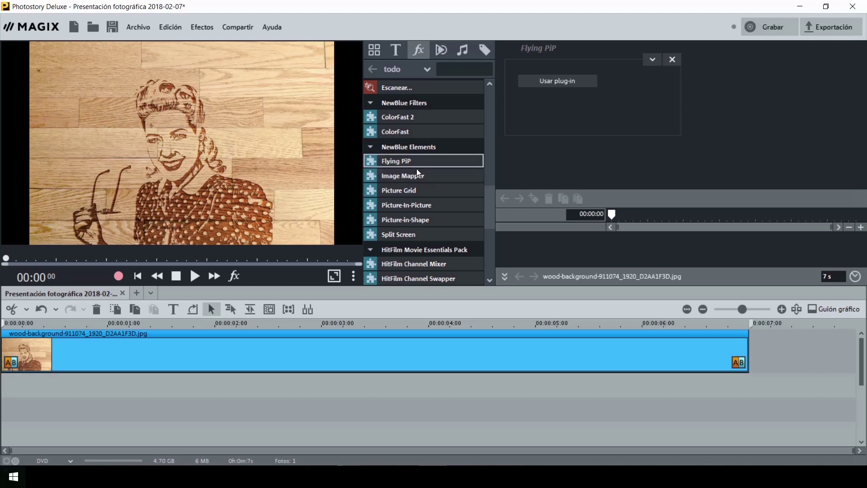
left_click(553, 82)
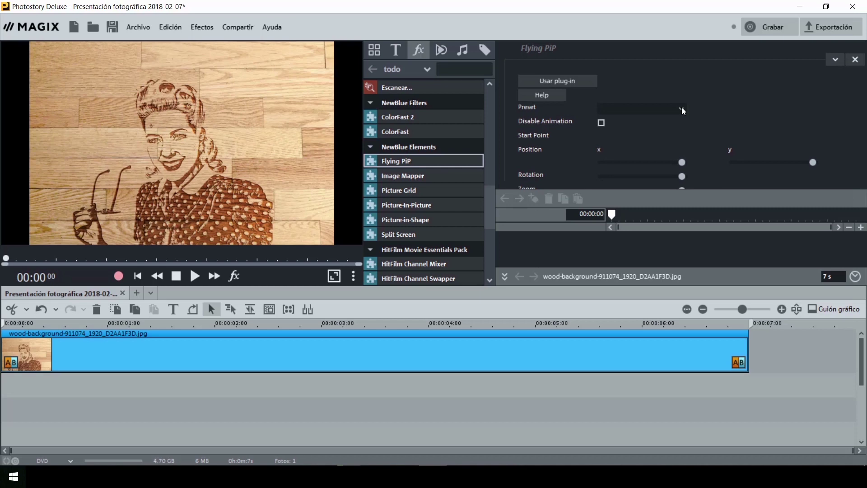
left_click(681, 108)
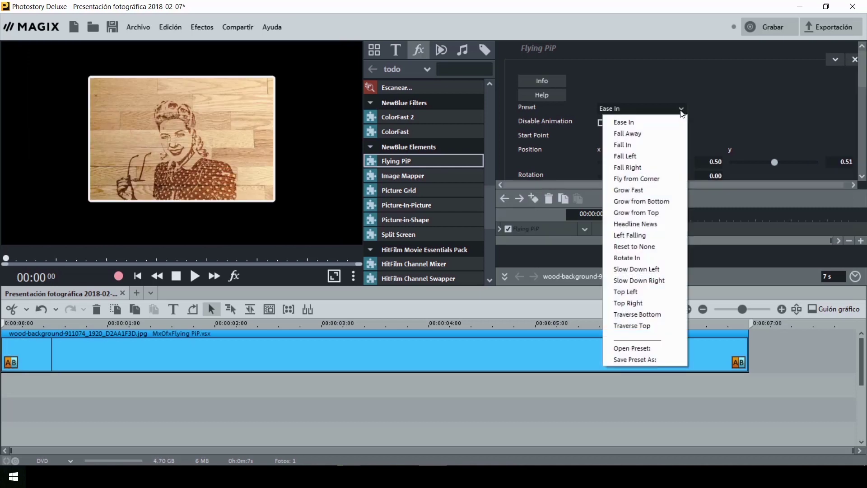
left_click(641, 133)
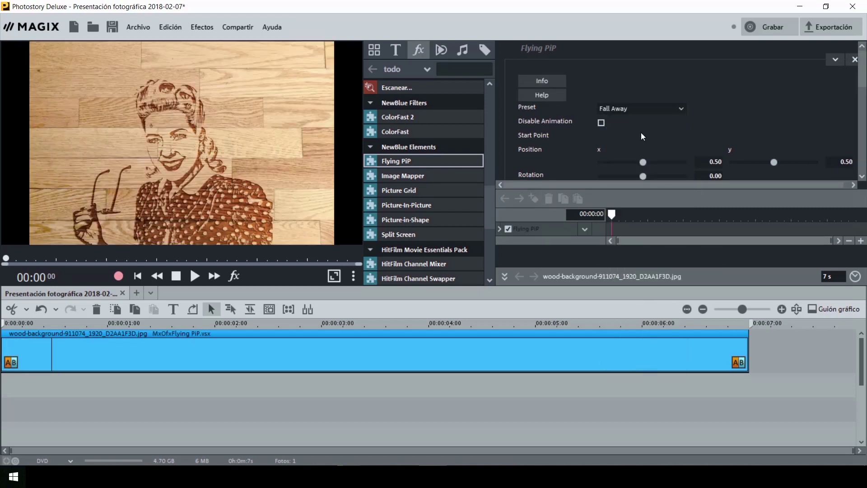
left_click(679, 109)
left_click(638, 168)
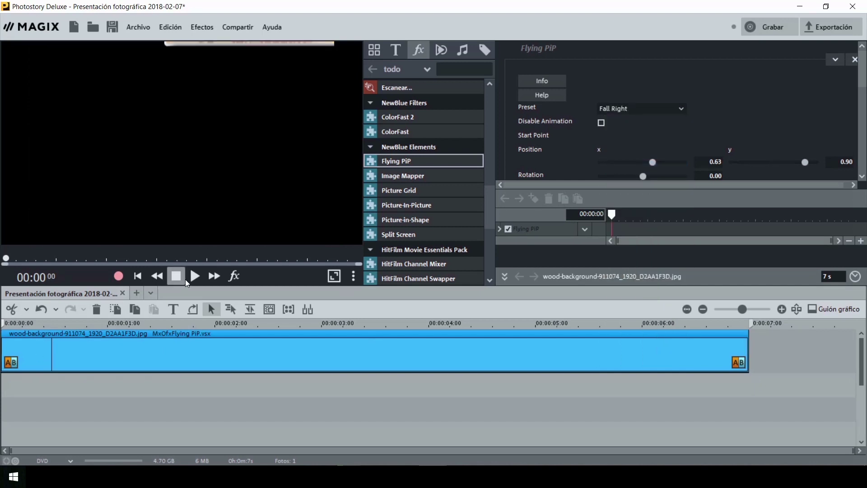
key("space")
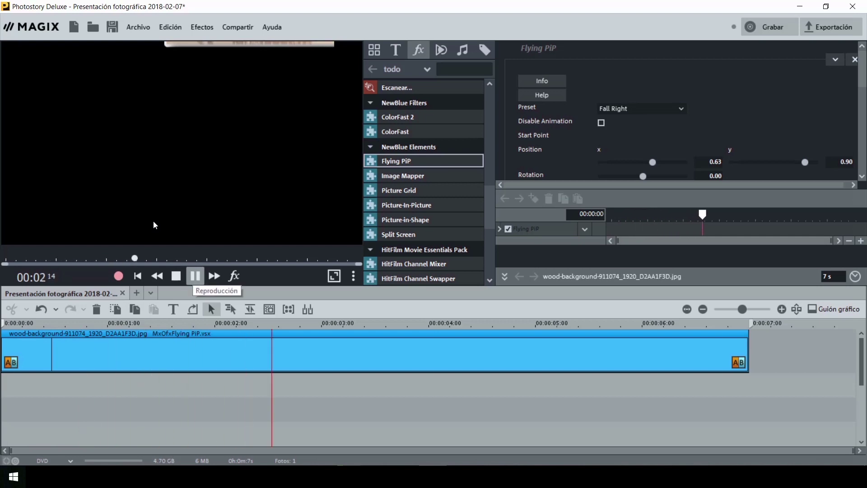
left_click(192, 275)
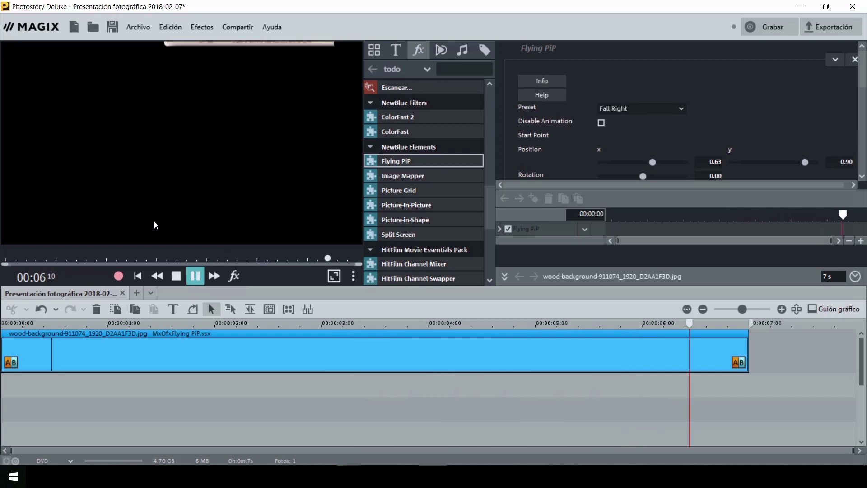
Try the Flying PiP presets Fly from Corner and Rotate In, and play the photo back from about one second
left_click(681, 109)
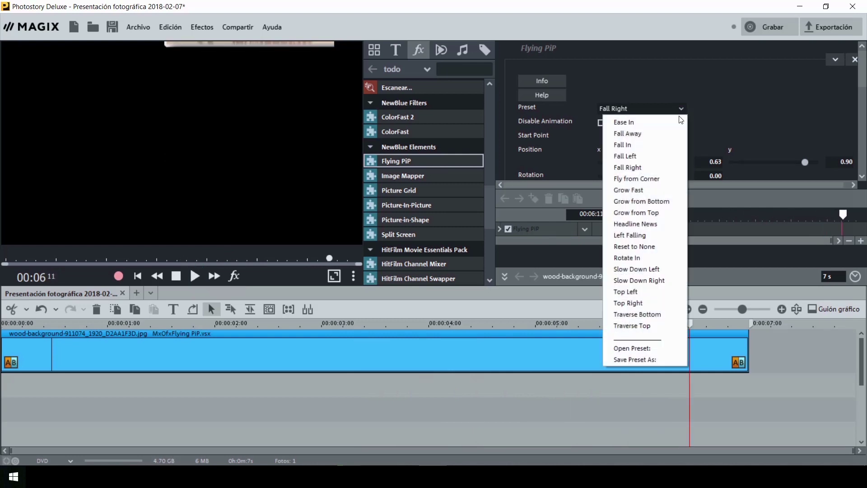
left_click(657, 176)
left_click(681, 110)
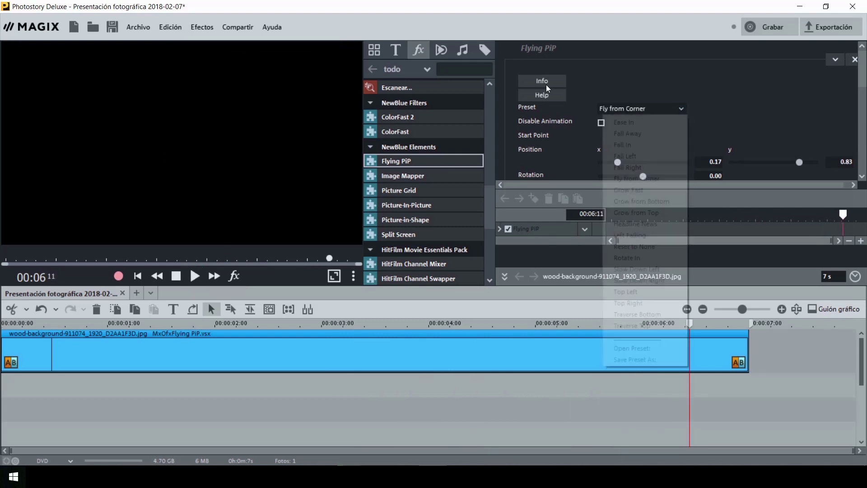
left_click(635, 258)
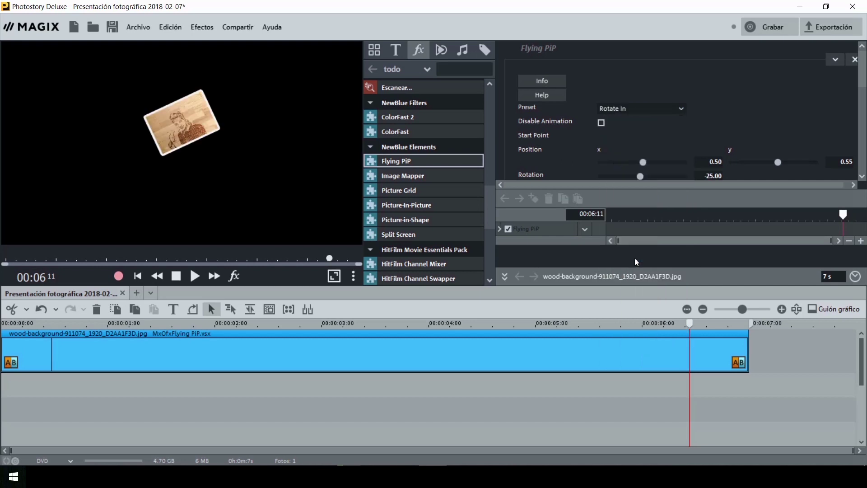
left_click(193, 277)
left_click(125, 322)
left_click(192, 273)
key("space")
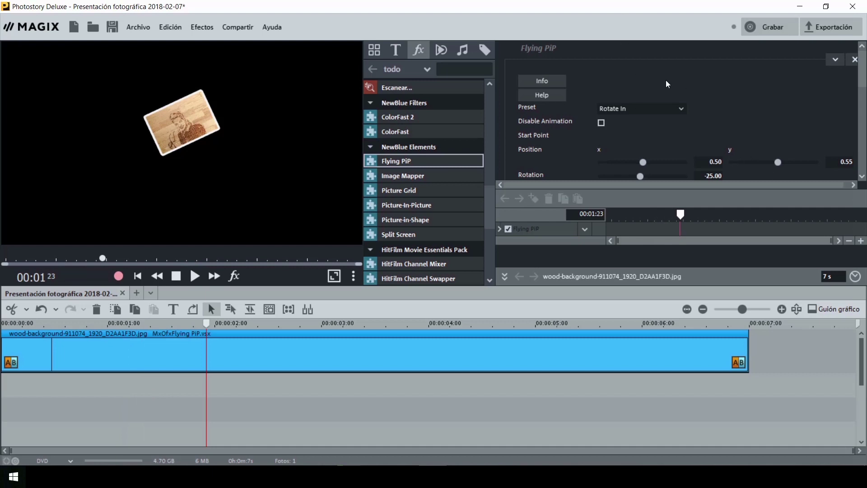
Switch the Flying PiP preset to Top Left and preview the animation
left_click(678, 109)
left_click(634, 292)
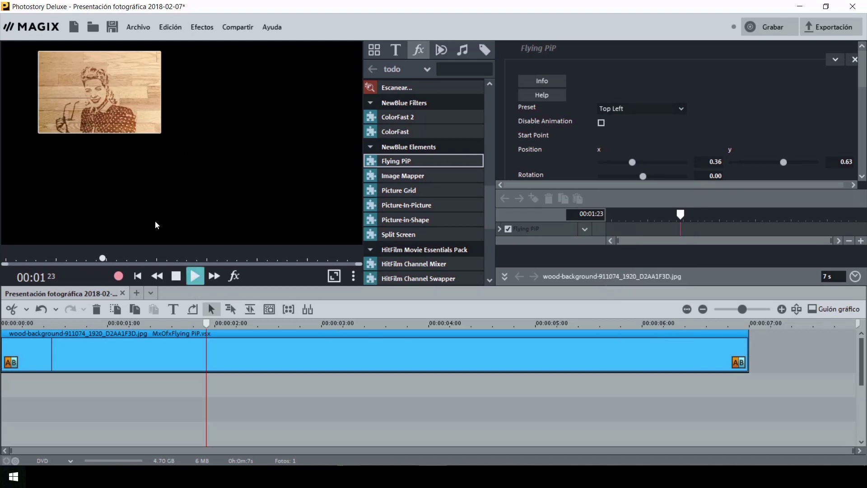
key("space")
left_click(192, 282)
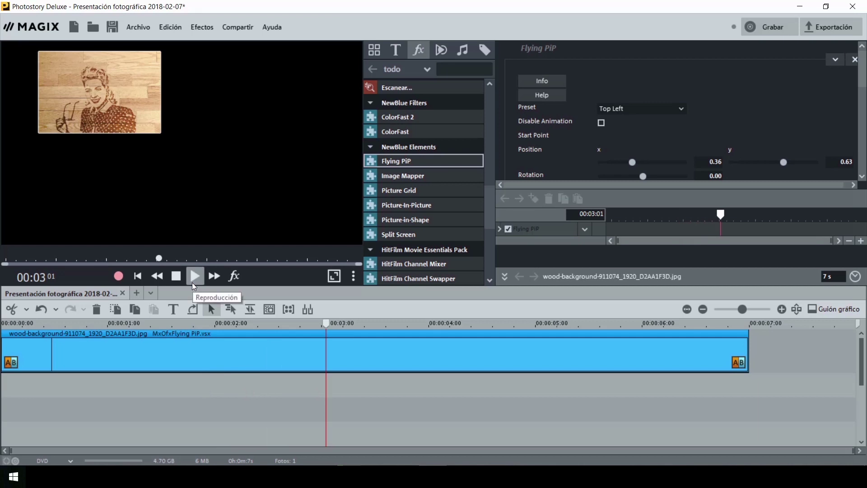
Remove the Flying PiP effect from the photo
left_click_drag(861, 81, 864, 62)
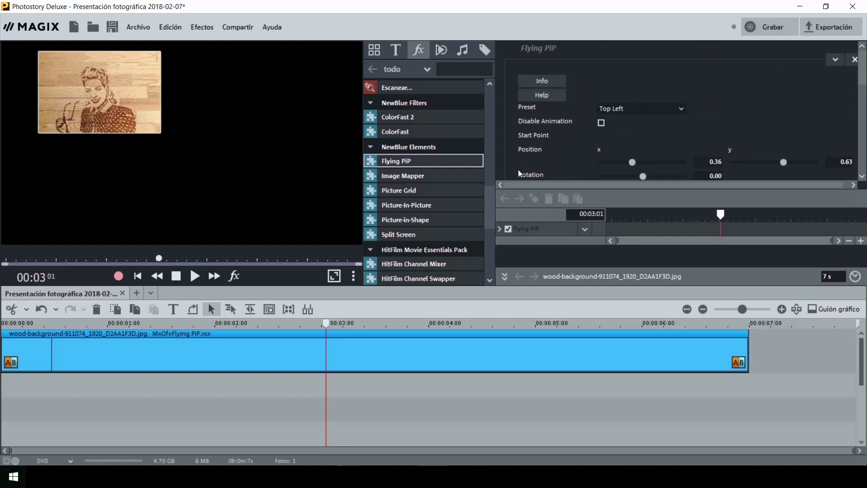
left_click(589, 229)
left_click(605, 242)
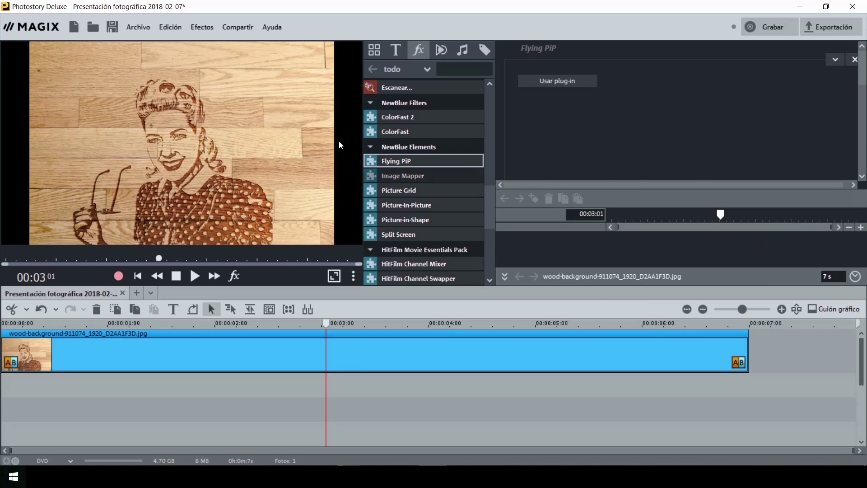
Apply the Image Mapper plug-in to the photo and choose its Claw preset
left_click(418, 175)
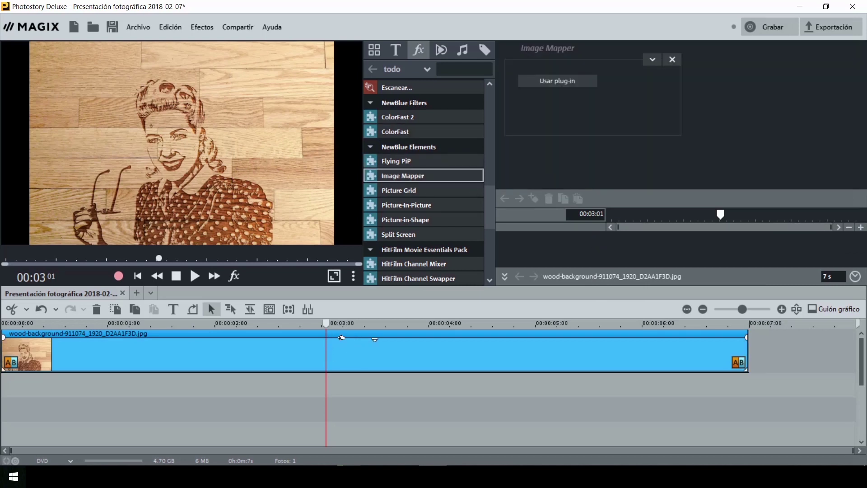
left_click(551, 81)
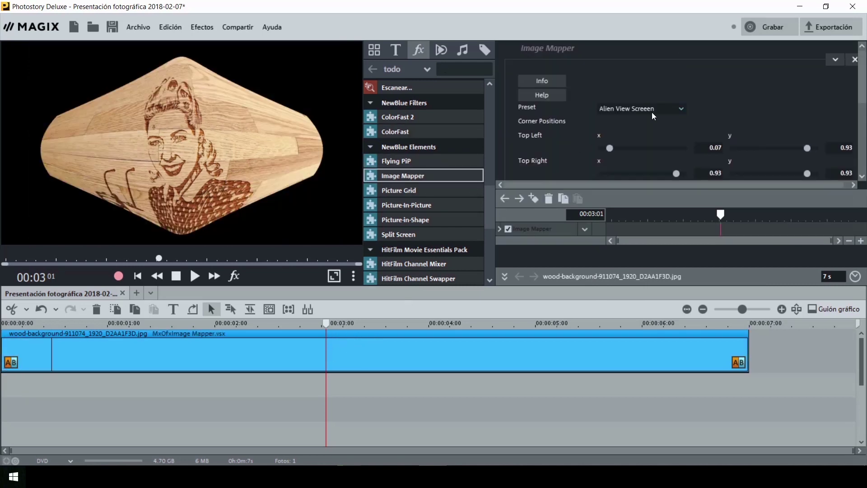
left_click(682, 109)
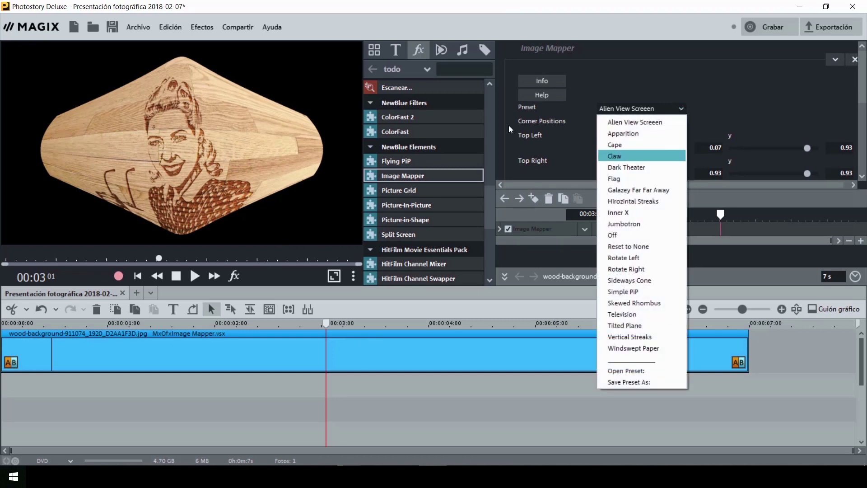
left_click(635, 155)
Try the Rotate Left preset, switch Image Mapper to Windswept Paper, and view its corner and edge curve settings
left_click(679, 110)
left_click(630, 251)
left_click(652, 111)
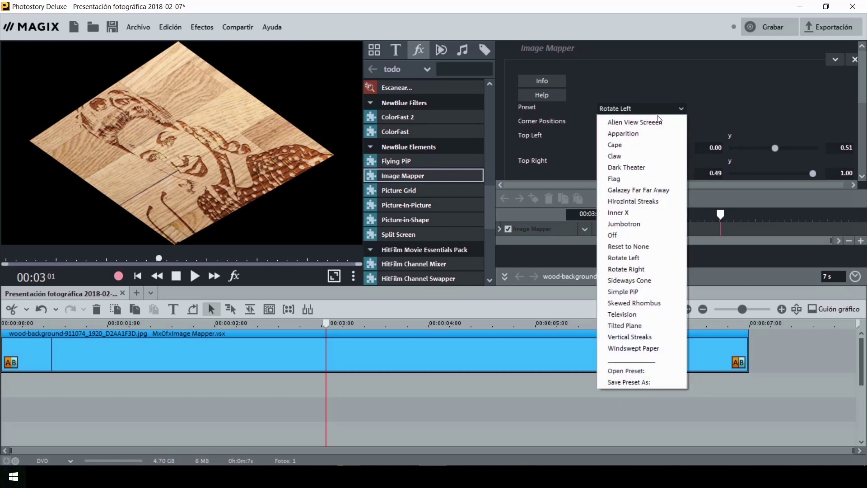
left_click(618, 349)
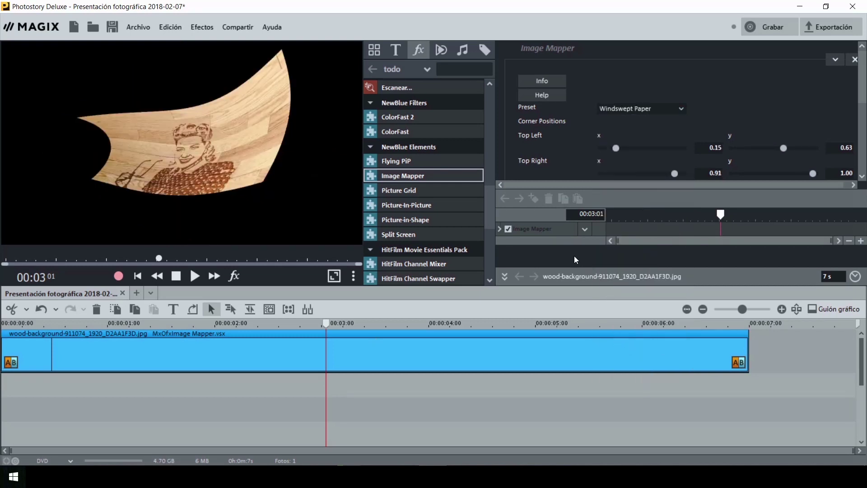
scroll(860, 67, "down", 3)
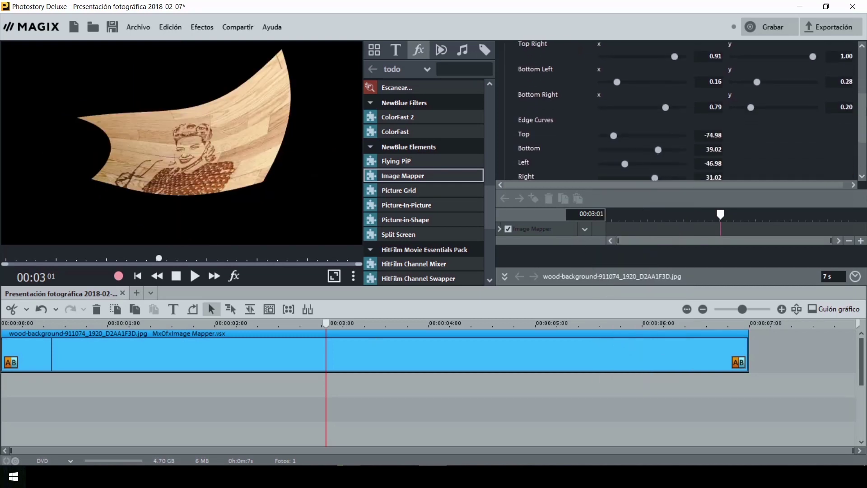
Set Image Mapper's top edge curve to -95.65, lower the bottom curve, and move the Bottom Left corner to x 0.35, y 0.16
mouse_move(613, 135)
left_mouse_down()
mouse_move(635, 135)
mouse_move(606, 136)
left_mouse_up()
mouse_move(657, 150)
left_mouse_down()
mouse_move(622, 149)
mouse_move(644, 149)
left_mouse_up()
left_click_drag(859, 152, 863, 116)
mouse_move(616, 126)
left_mouse_down()
mouse_move(660, 123)
mouse_move(631, 126)
left_mouse_up()
left_click_drag(757, 126, 737, 139)
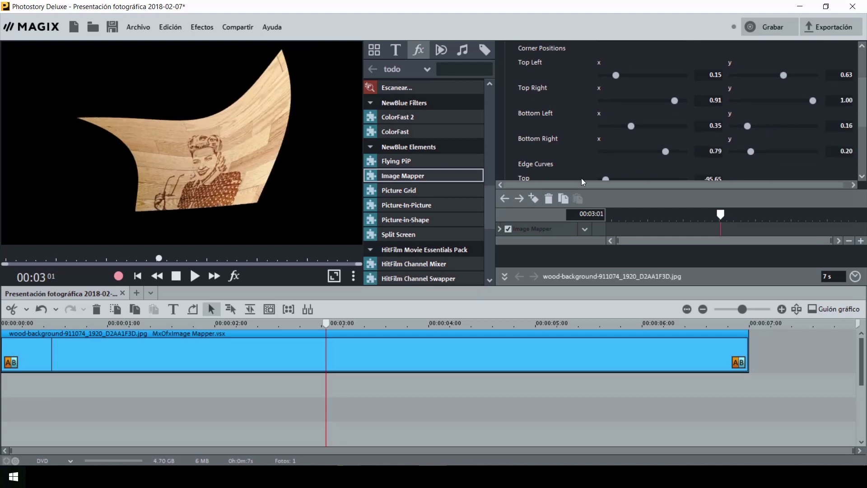
Remove the Image Mapper effect from the photo and apply the Picture Grid plug-in
left_click(584, 228)
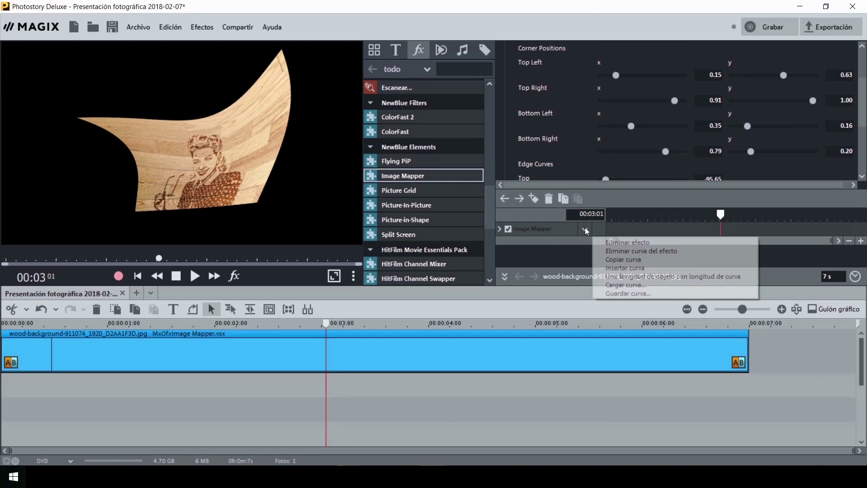
left_click(625, 242)
left_click_drag(412, 194, 328, 152)
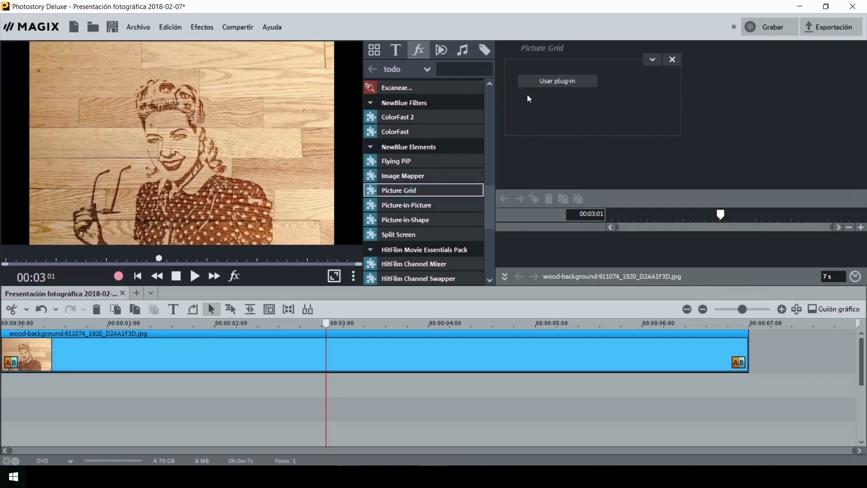
left_click(565, 81)
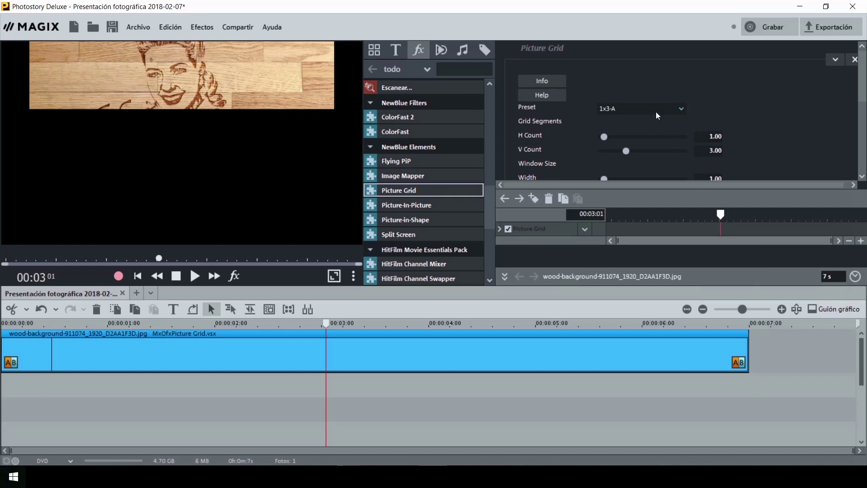
Review the Picture Grid presets and choose 1x3-C
left_click(681, 110)
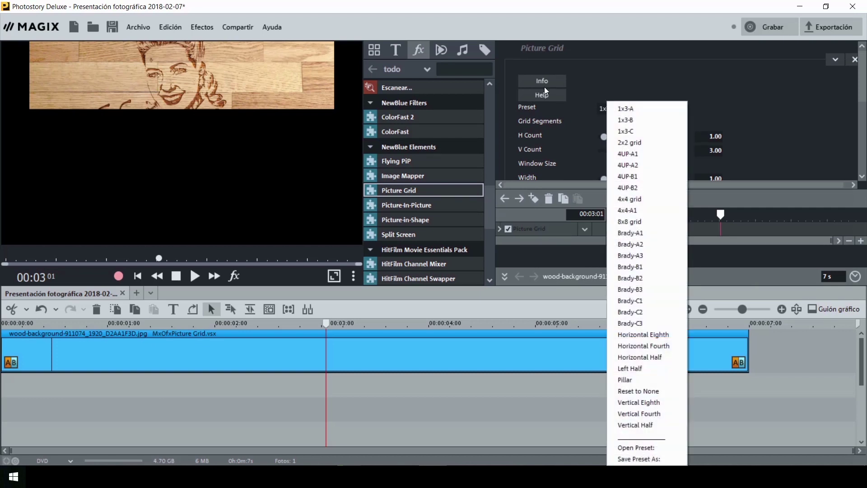
left_click(459, 5)
left_click(635, 105)
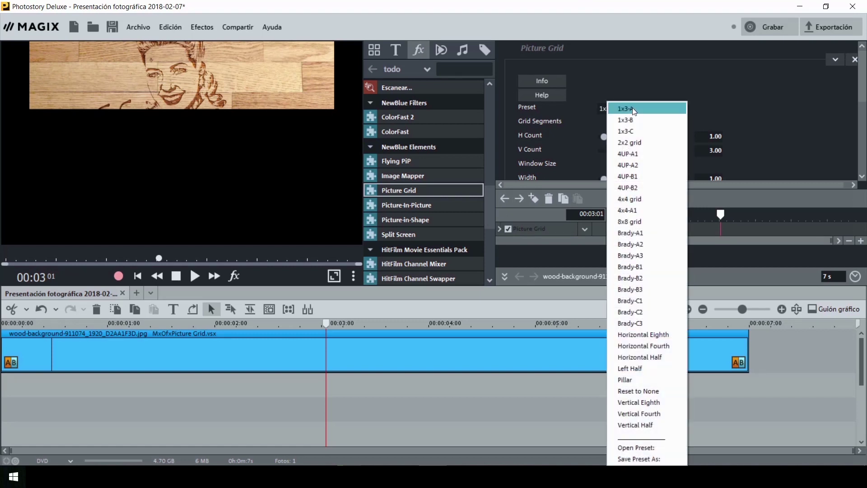
left_click(627, 131)
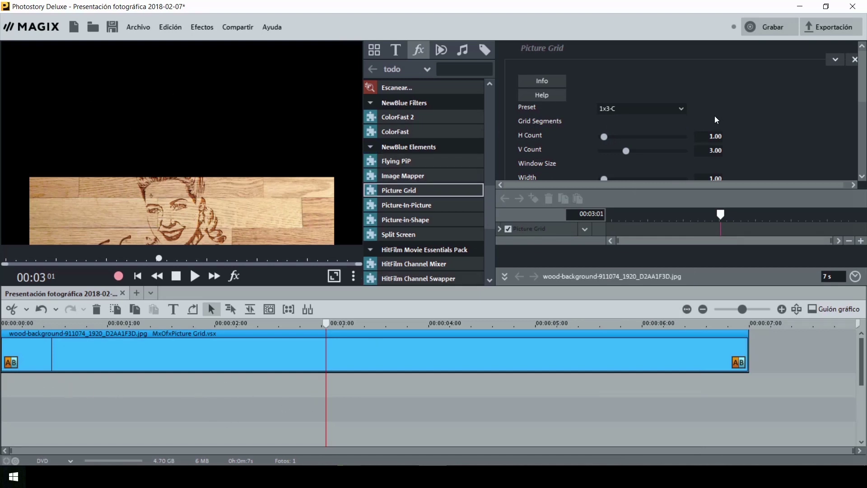
Try the Horizontal Eighth preset of Picture Grid, then switch to Horizontal Half
left_click(668, 109)
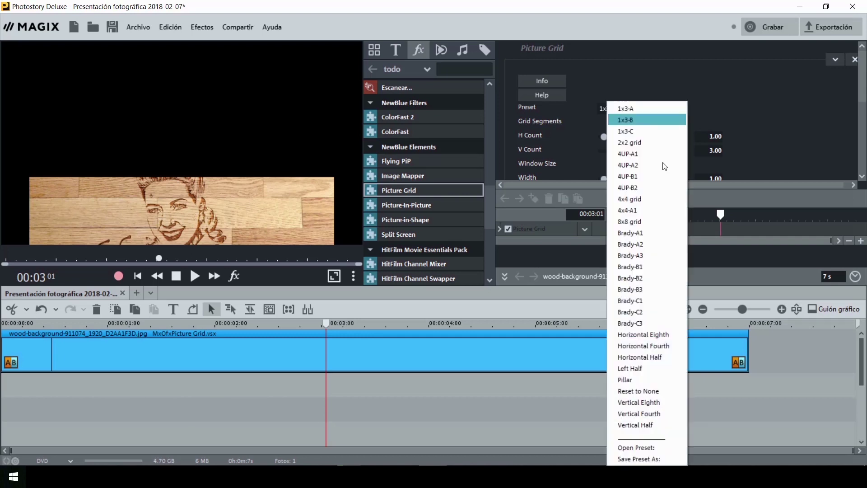
left_click(654, 335)
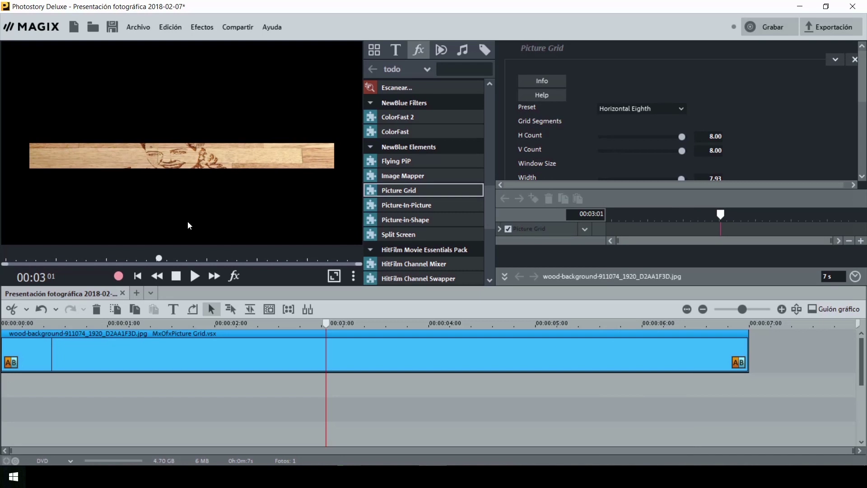
left_click(650, 108)
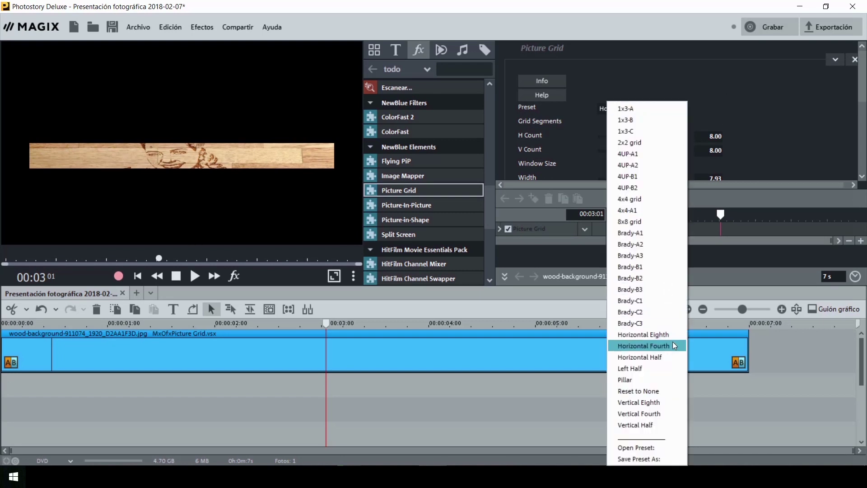
left_click(662, 357)
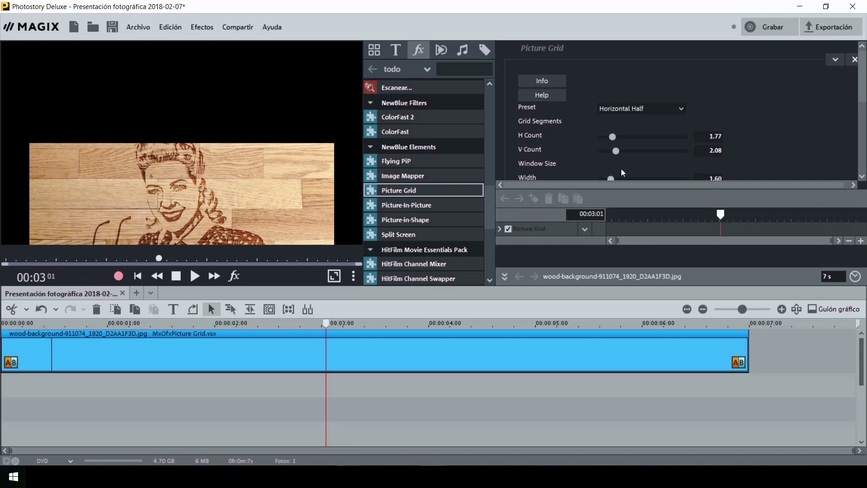
Set Picture Grid's V Count to 2.01, lower the picture's x position and slightly raise the Grid Position
mouse_move(618, 150)
left_mouse_down()
mouse_move(634, 150)
mouse_move(614, 151)
left_mouse_up()
scroll(689, 71, "down", 3)
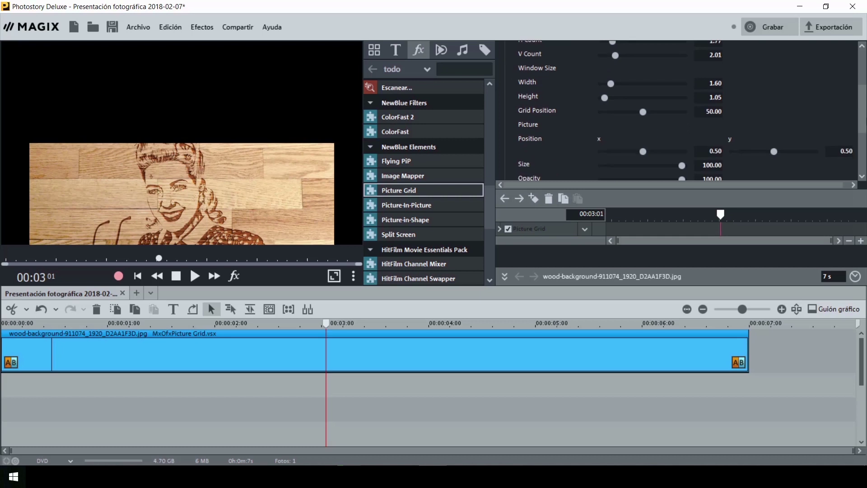
mouse_move(644, 151)
left_mouse_down()
mouse_move(664, 149)
mouse_move(631, 151)
left_mouse_up()
left_click_drag(642, 112, 653, 113)
Remove the Picture Grid effect from the photo and apply the Picture-In-Picture plug-in
left_click(584, 229)
left_click(627, 243)
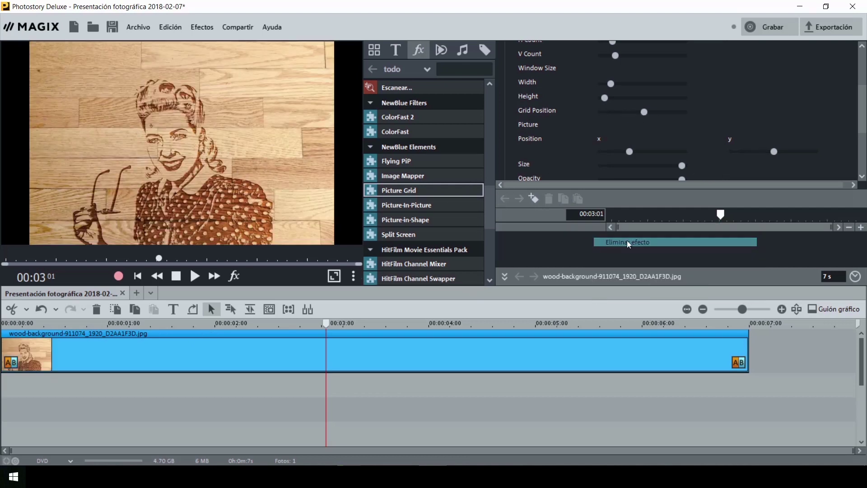
left_click(424, 205)
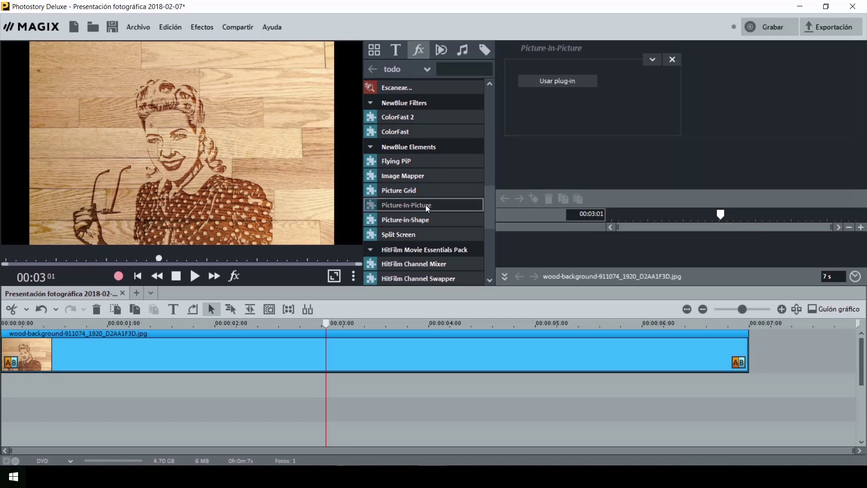
left_click(574, 82)
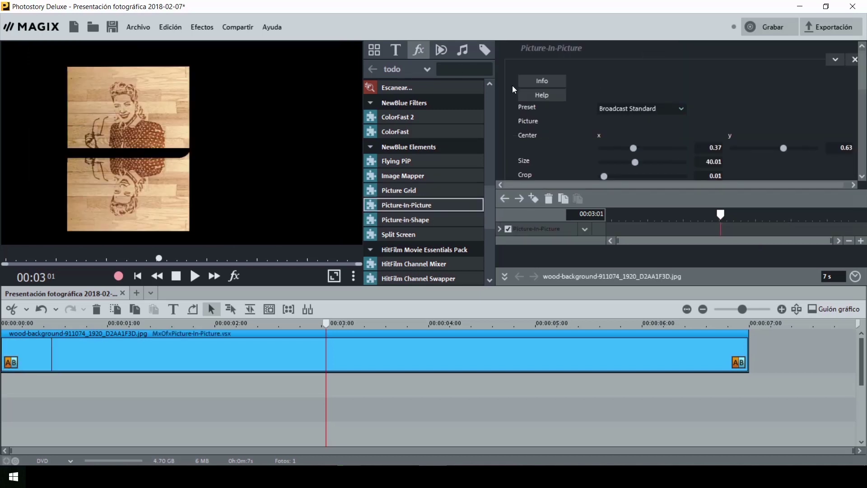
Try the Doormat, Empty Frame and Fine Art presets of Picture-In-Picture on the photo
left_click(641, 109)
left_click(640, 169)
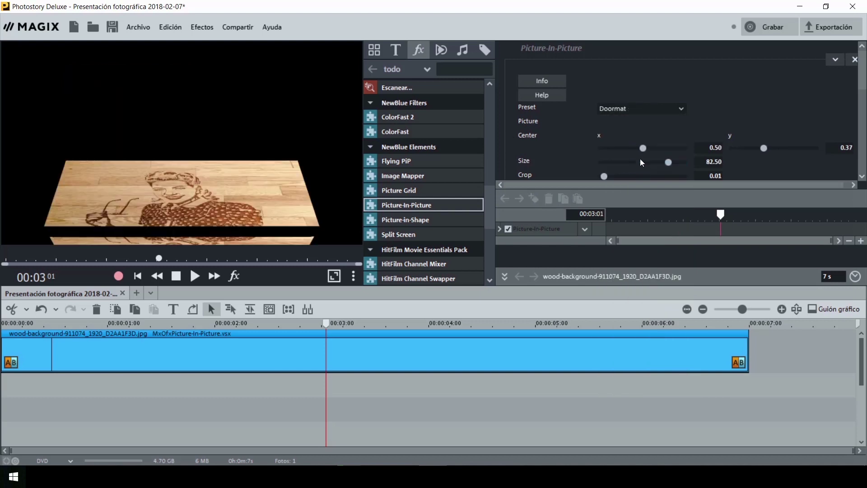
left_click(643, 107)
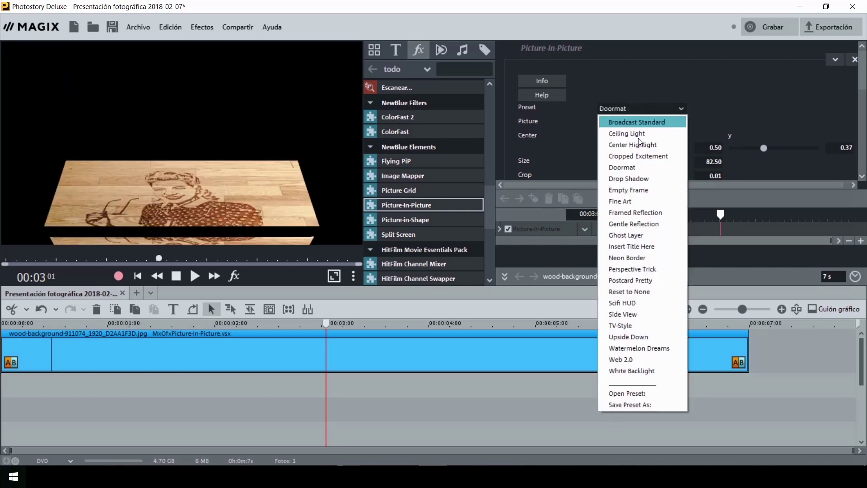
left_click(640, 190)
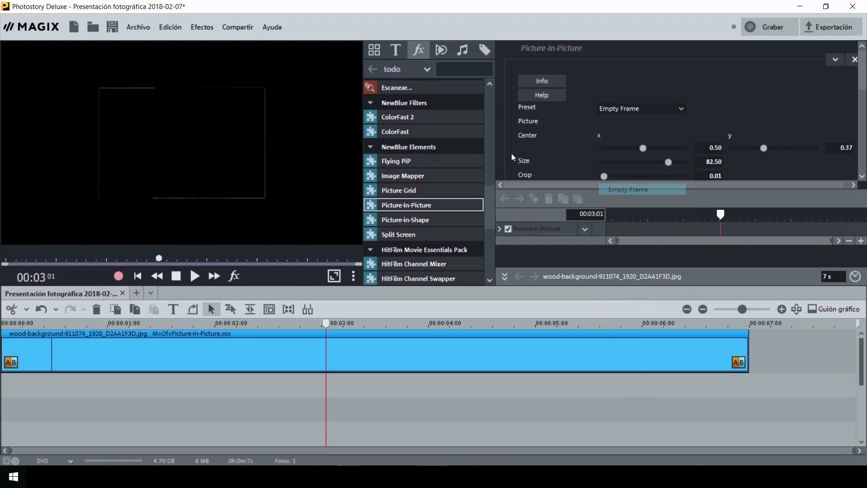
left_click(637, 109)
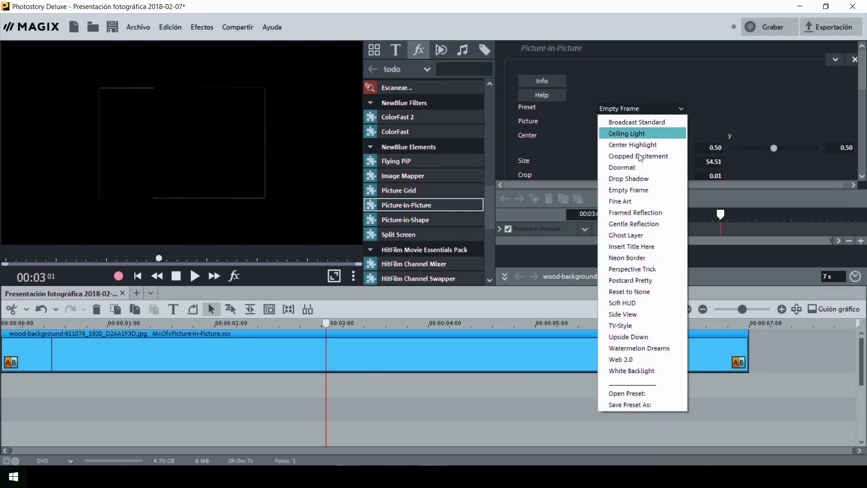
left_click(648, 200)
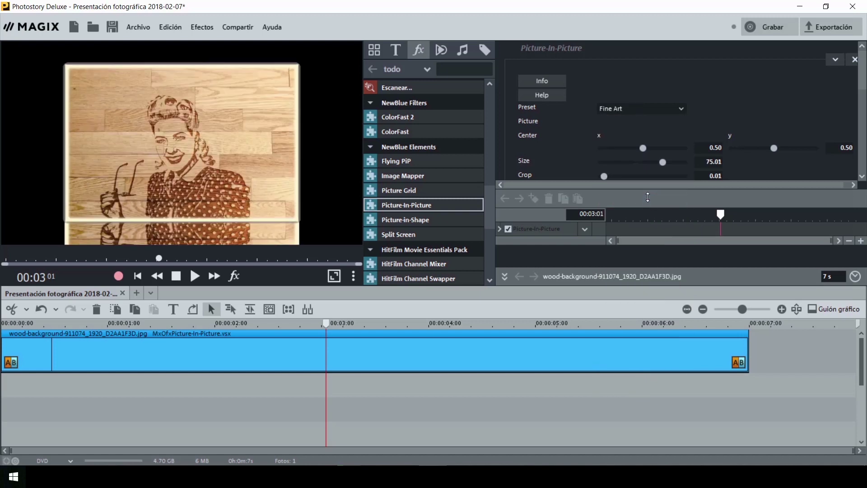
Try the Scifi HUD preset of Picture-In-Picture, then switch to Perspective Trick
left_click(632, 111)
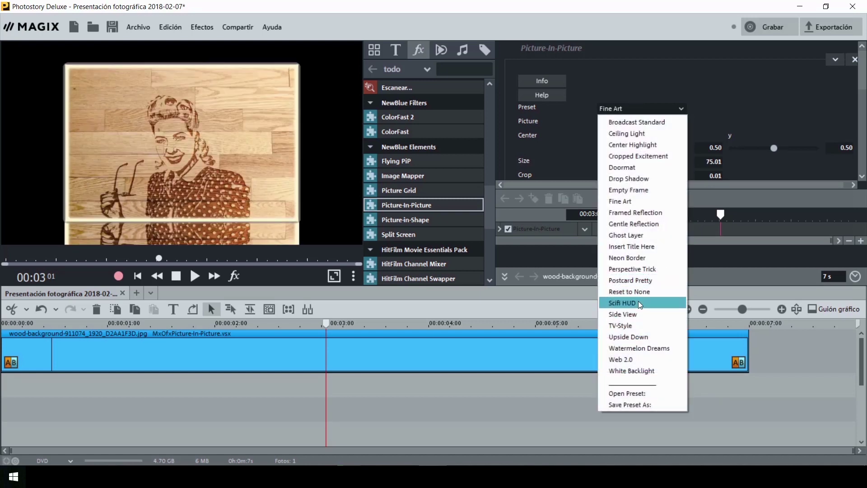
left_click(638, 301)
left_click(633, 114)
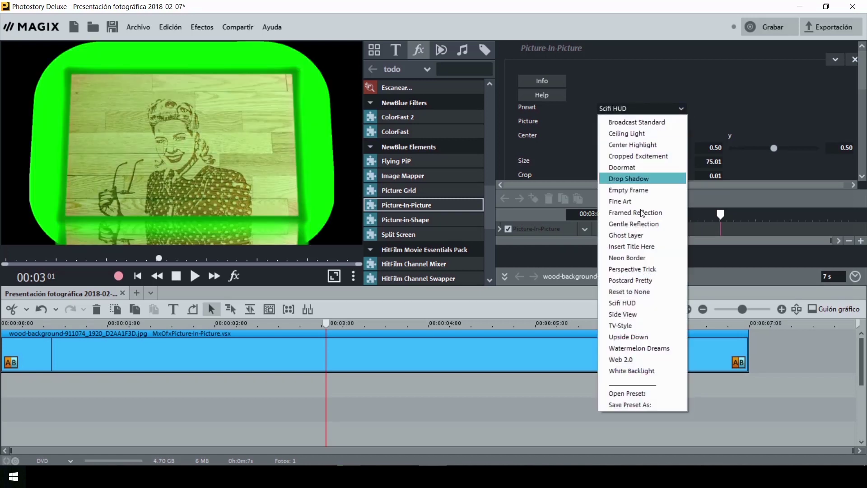
left_click(631, 264)
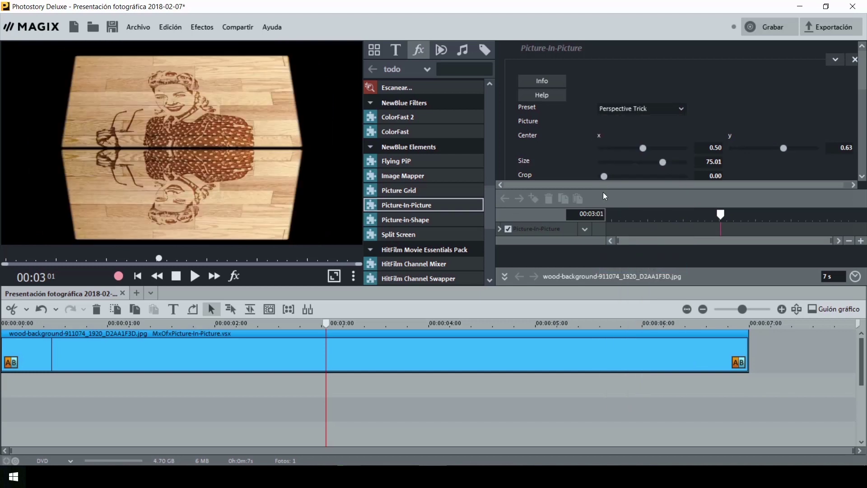
Set the border's Blur In to 46.38 and the shadow's Blur to 45.65 and Opacity to 21.01
left_click_drag(861, 82, 853, 136)
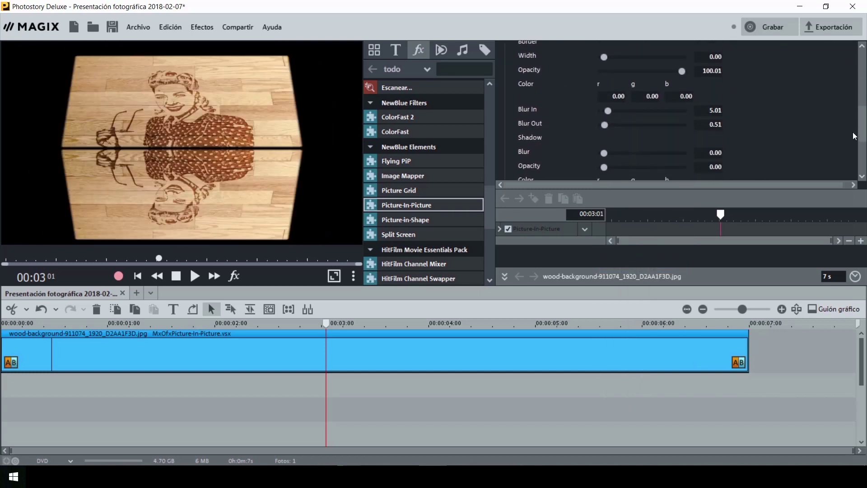
left_click_drag(604, 109, 638, 107)
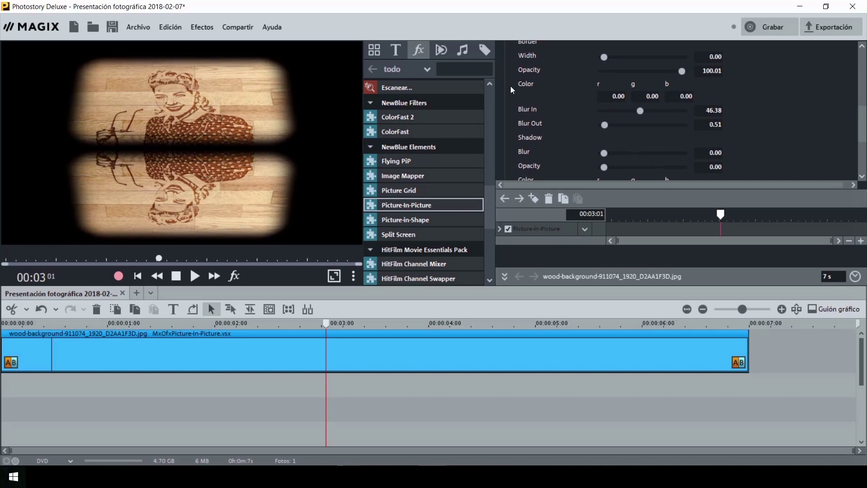
left_click_drag(605, 165, 640, 152)
scroll(863, 115, "down", 3)
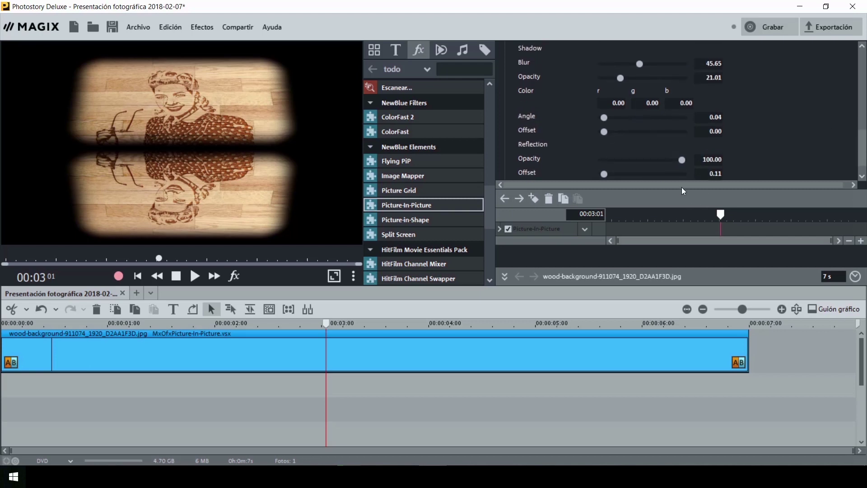
Replace the Picture-In-Picture effect on the photo with Picture-in-Shape, using the Floating Egg preset
left_click(590, 228)
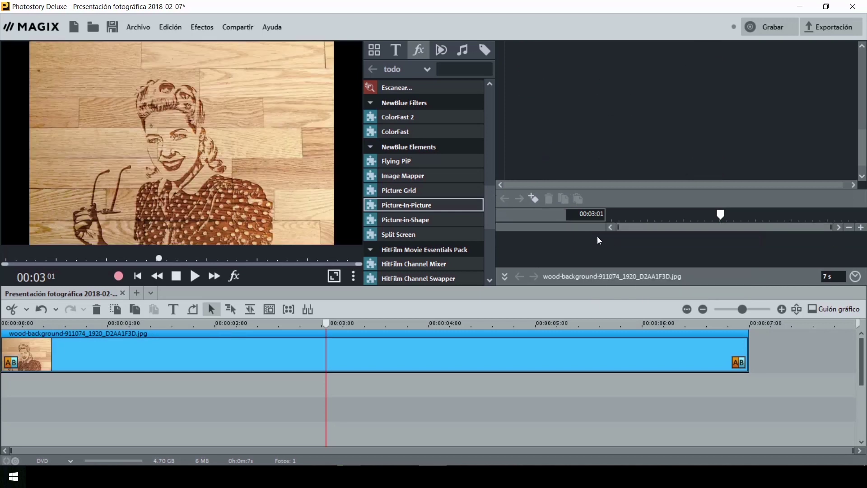
left_click(416, 219)
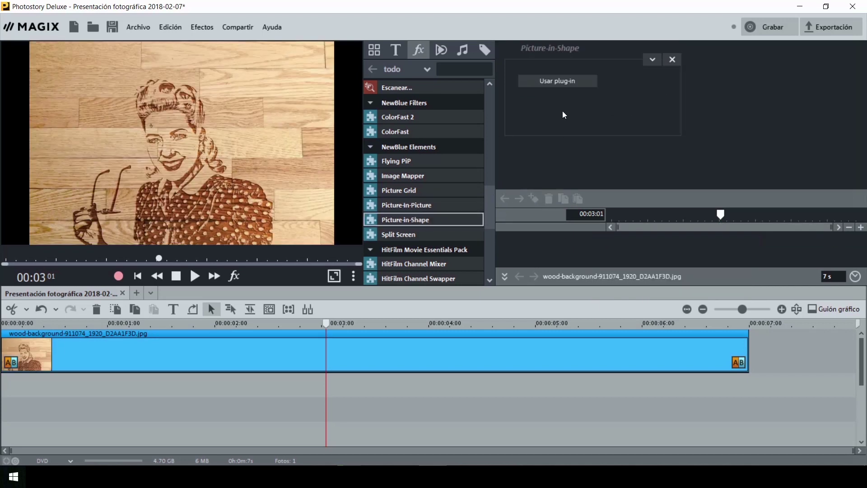
left_click(557, 81)
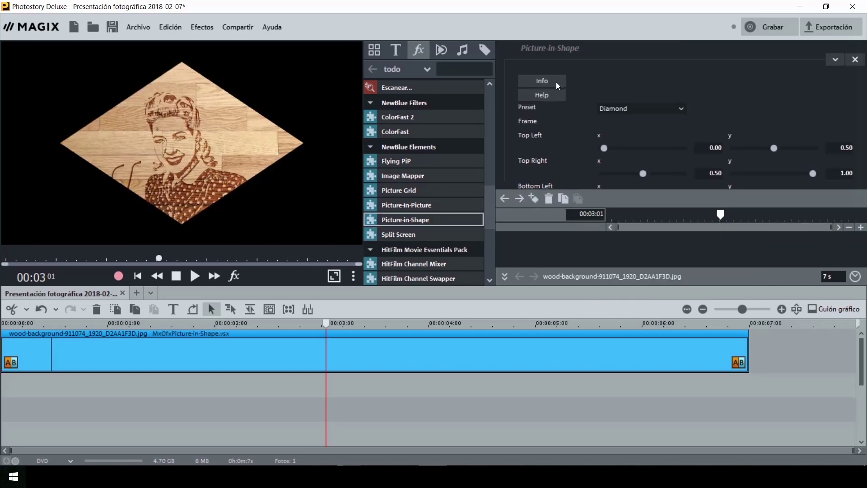
left_click(681, 108)
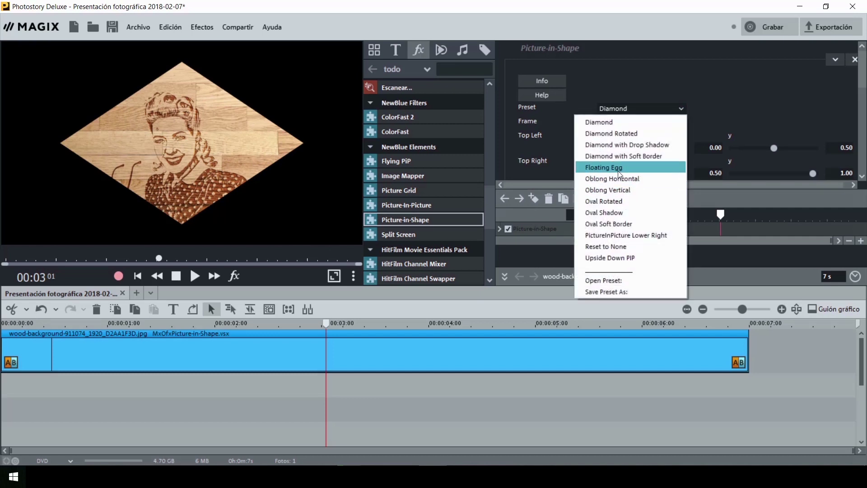
left_click(605, 167)
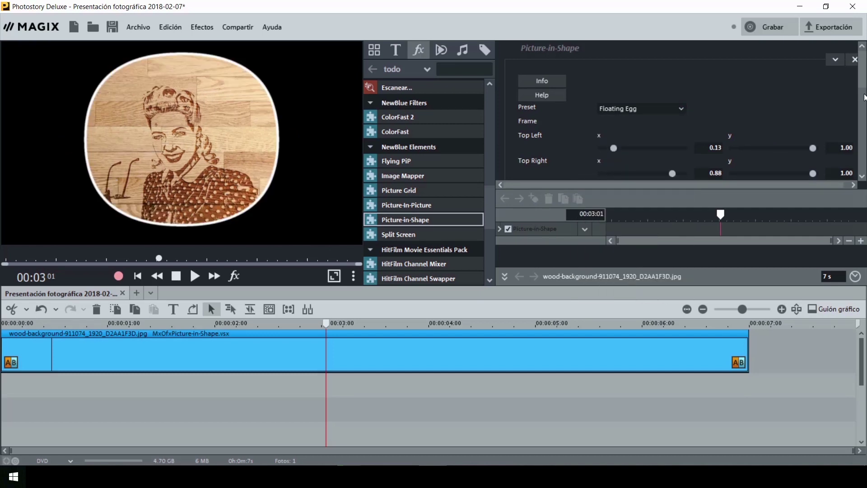
Set the shape's Curve to 49.28, Shrink to 19.57 and Rotate to 148.70, with outline Width 52.90 and Soften 38.40
scroll(834, 147, "down", 5)
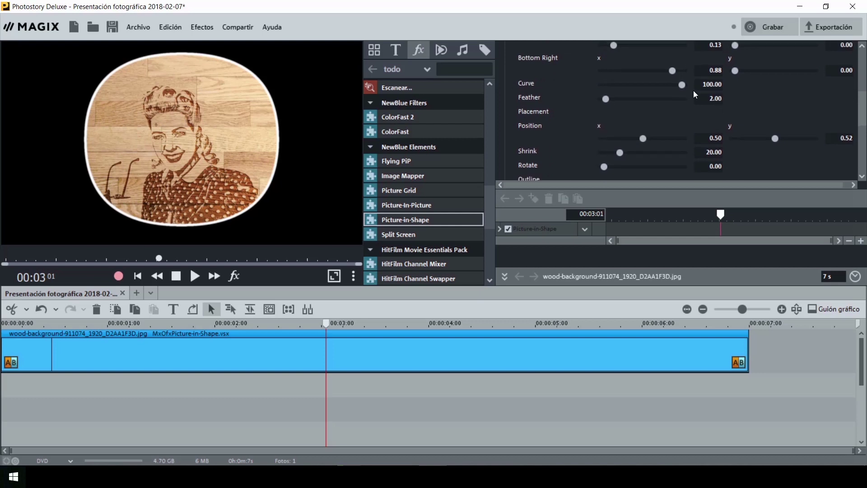
left_click_drag(681, 85, 640, 87)
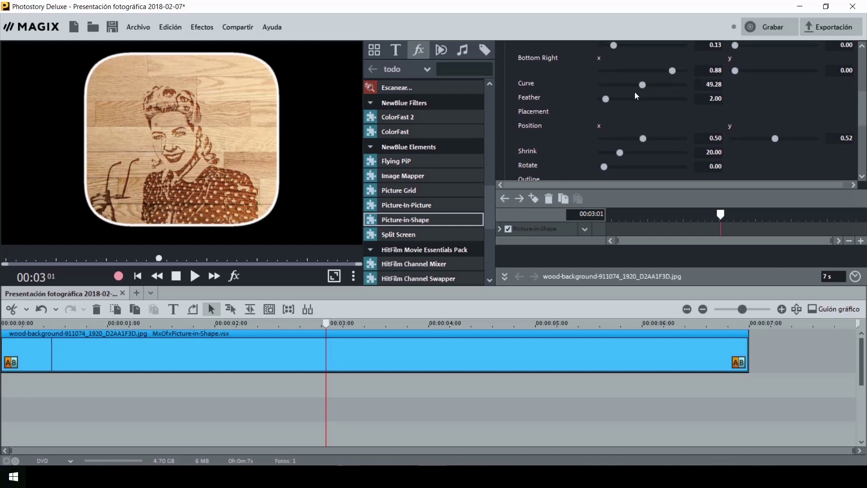
mouse_move(619, 151)
left_mouse_down()
mouse_move(657, 151)
mouse_move(619, 153)
left_mouse_up()
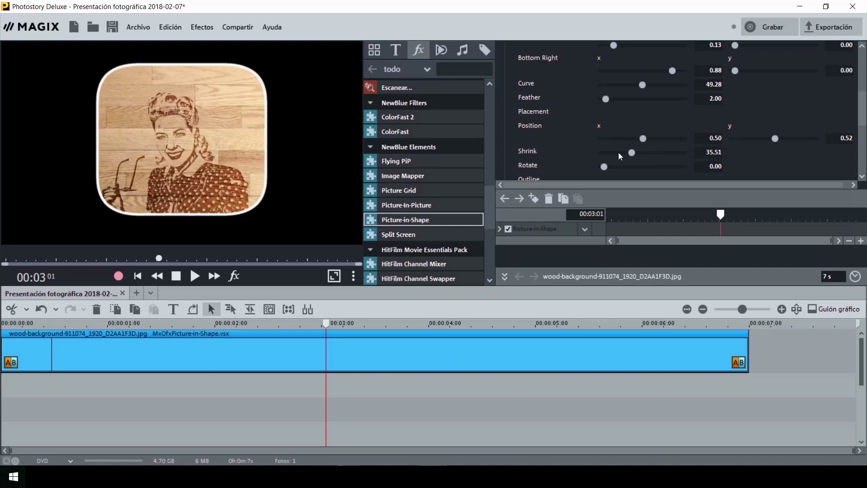
left_click(635, 166)
left_click_drag(864, 128, 864, 142)
left_click_drag(617, 115, 635, 129)
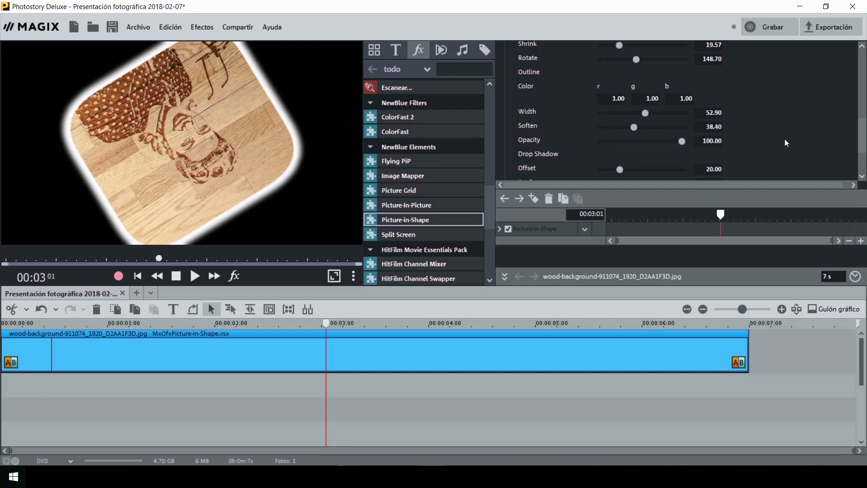
Raise the drop shadow's Offset and replace the photo's Picture-in-Shape effect with Split Screen
left_click_drag(619, 169, 659, 169)
left_click(589, 230)
left_click(618, 243)
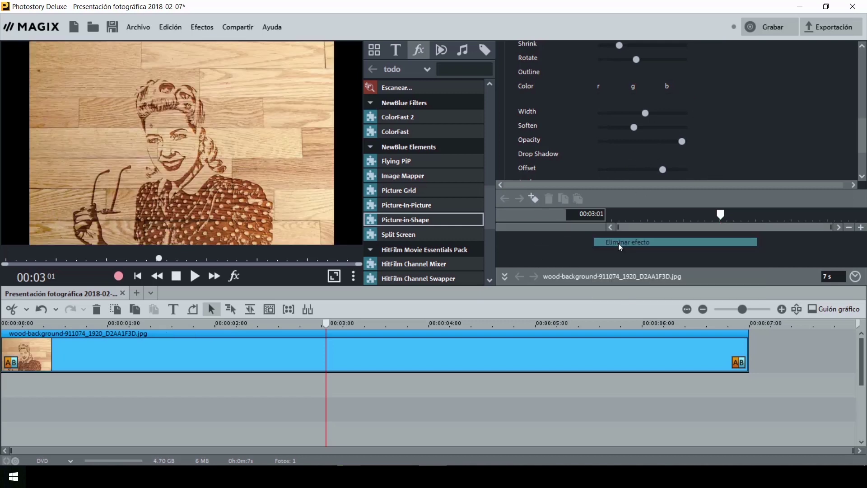
left_click(418, 235)
left_click(574, 84)
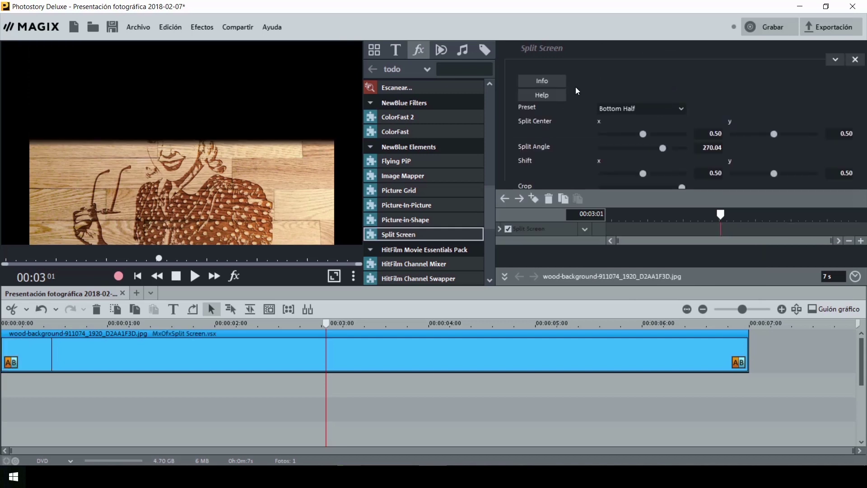
Try the Censor Bar and Clean Horizontal presets of Split Screen, and return to Censor Bar
left_click(636, 108)
left_click(635, 131)
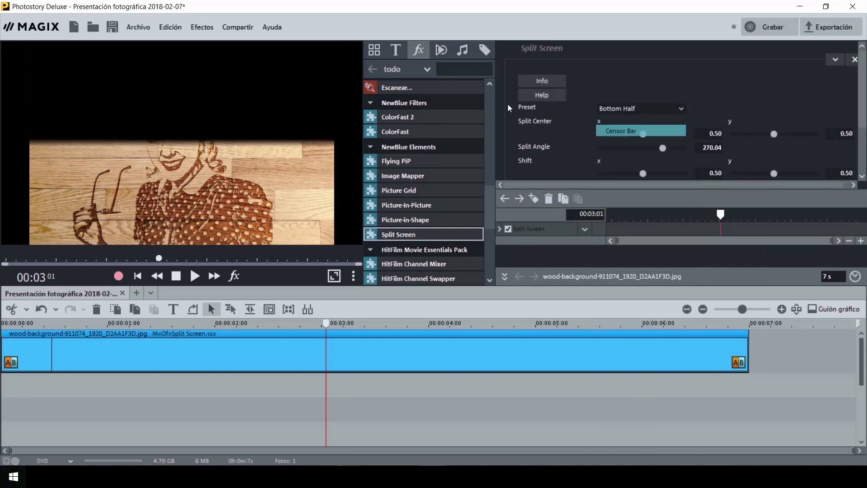
left_click(623, 109)
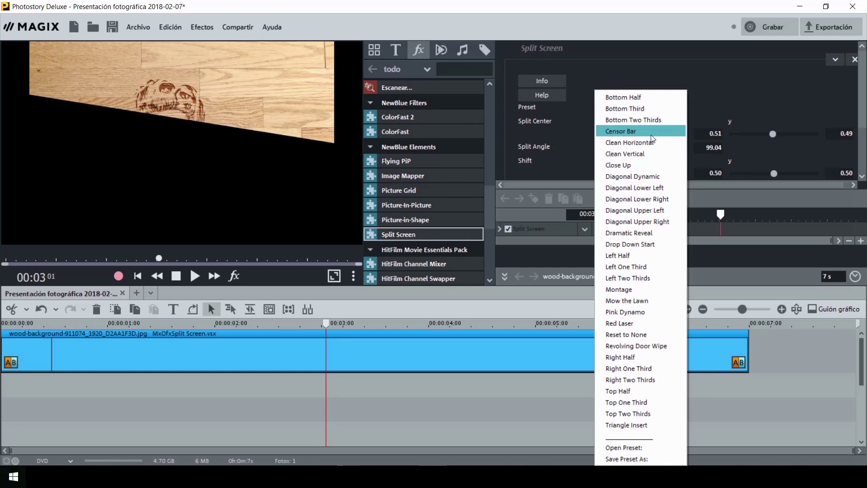
left_click(629, 143)
left_click(648, 107)
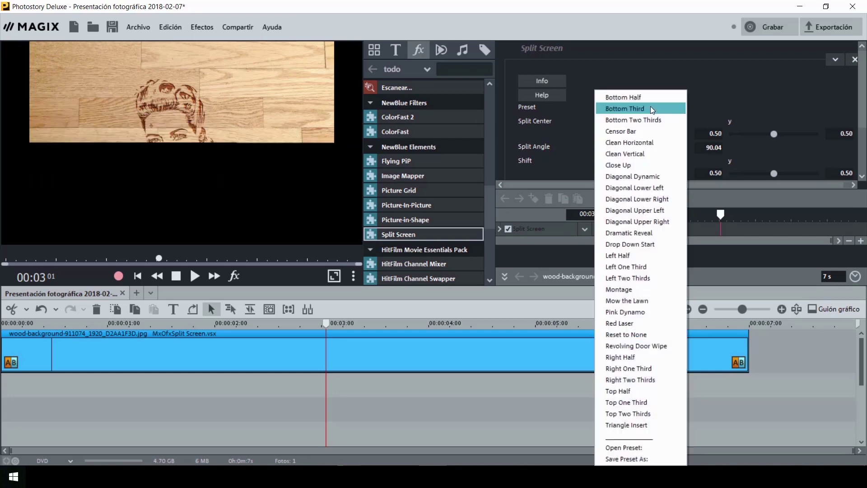
left_click(638, 130)
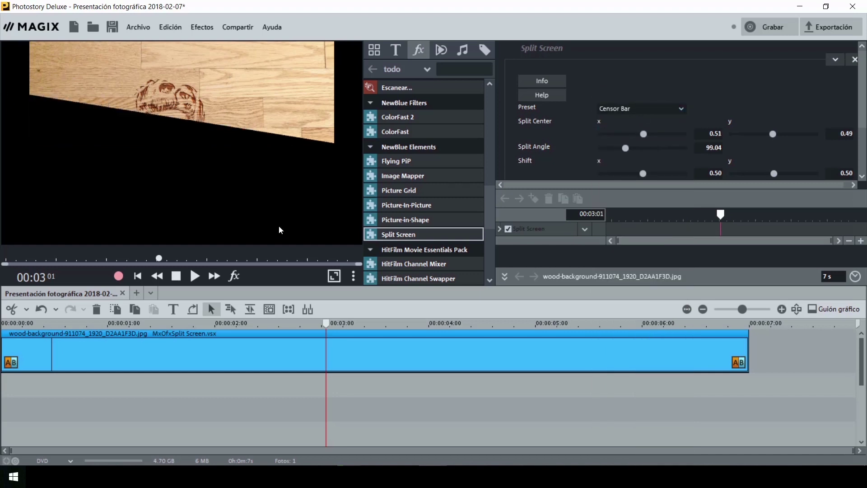
Try the Dramatic Reveal, Montage and Mow the Lawn presets of the Split Screen effect
left_click(631, 109)
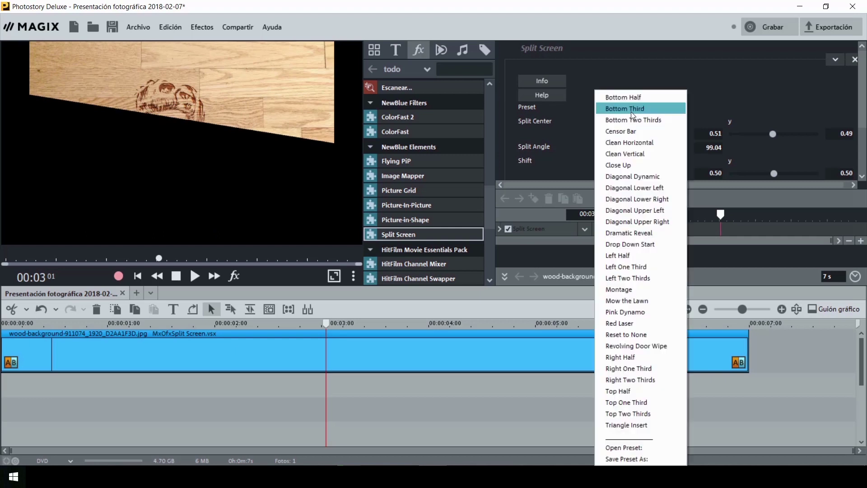
left_click(634, 232)
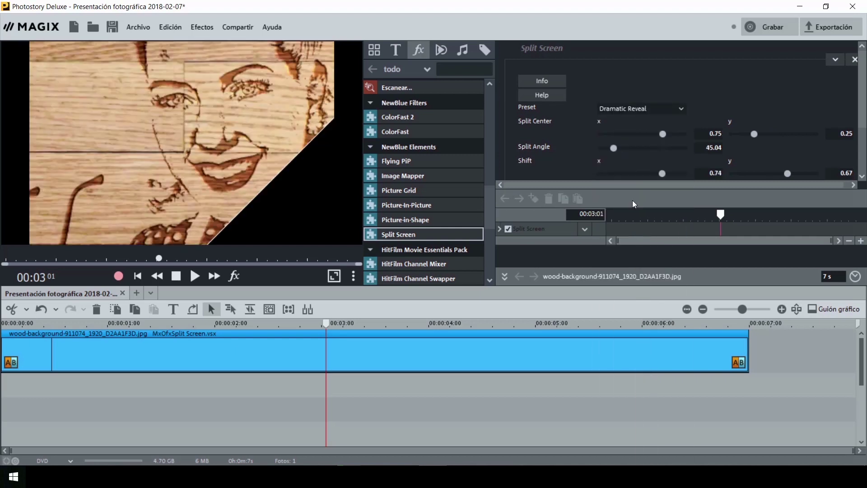
left_click(636, 116)
left_click(632, 292)
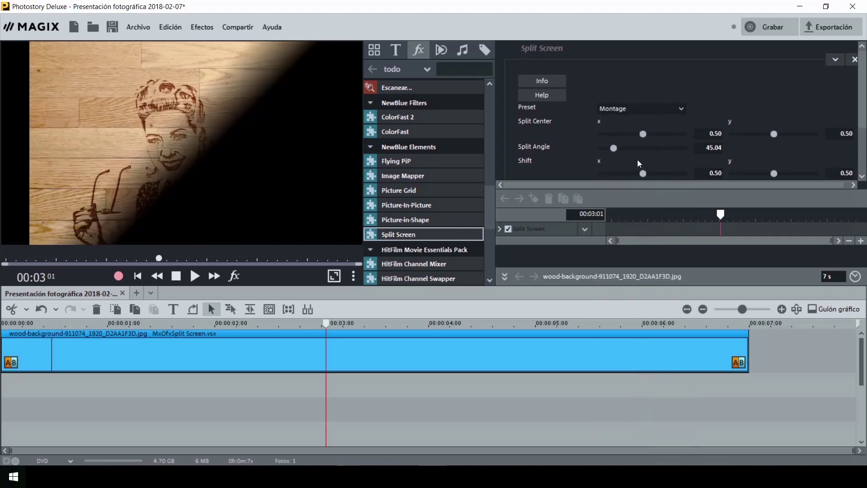
left_click(638, 113)
left_click(631, 300)
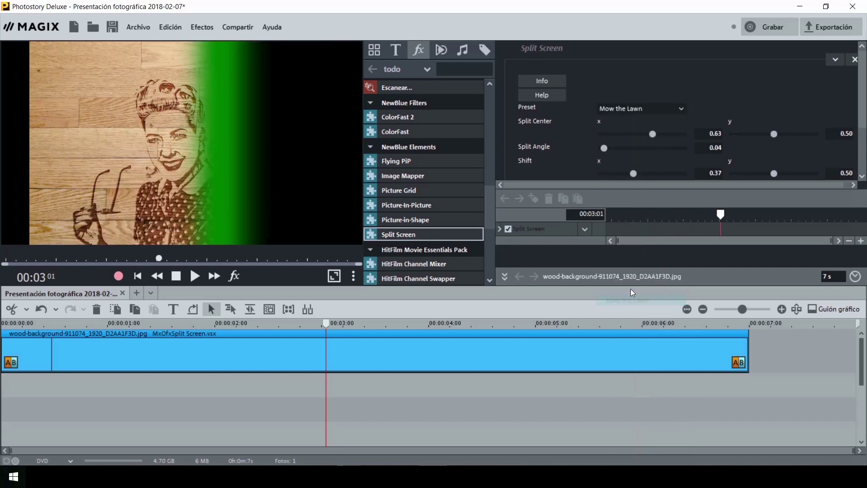
Try the Revolving Door Wipe and Right One Third presets, and look through the remaining Split Screen settings
left_click(635, 108)
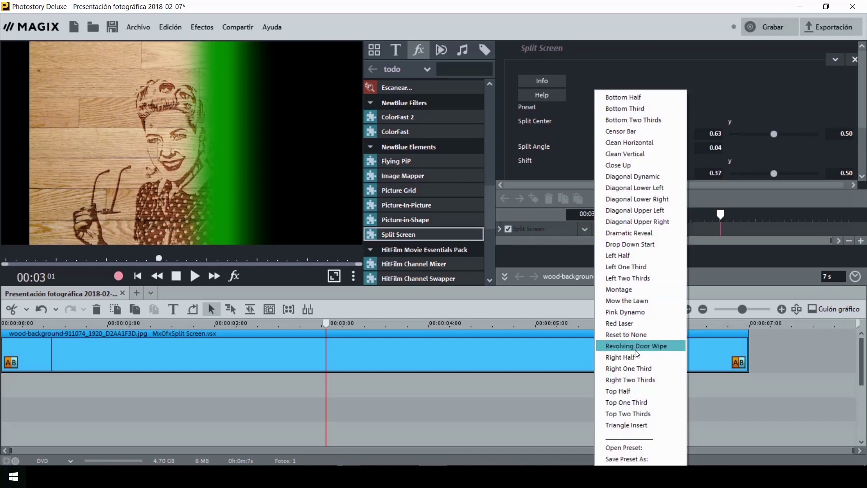
left_click(636, 347)
left_click(639, 108)
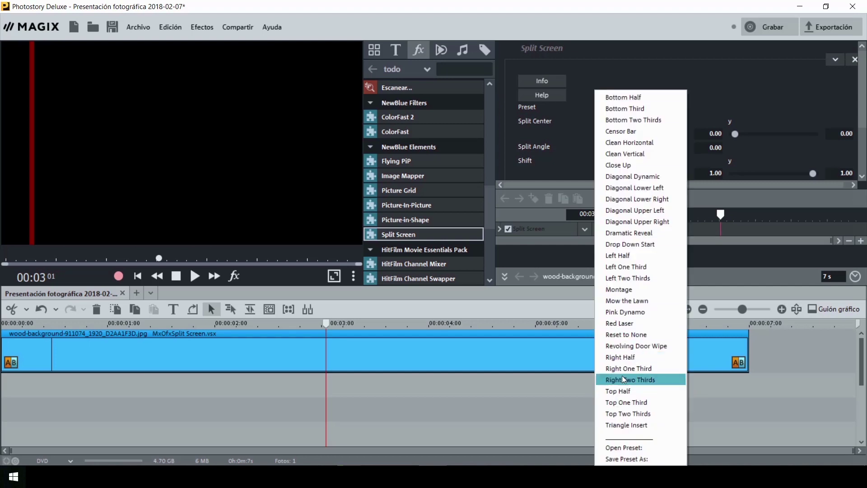
left_click(627, 367)
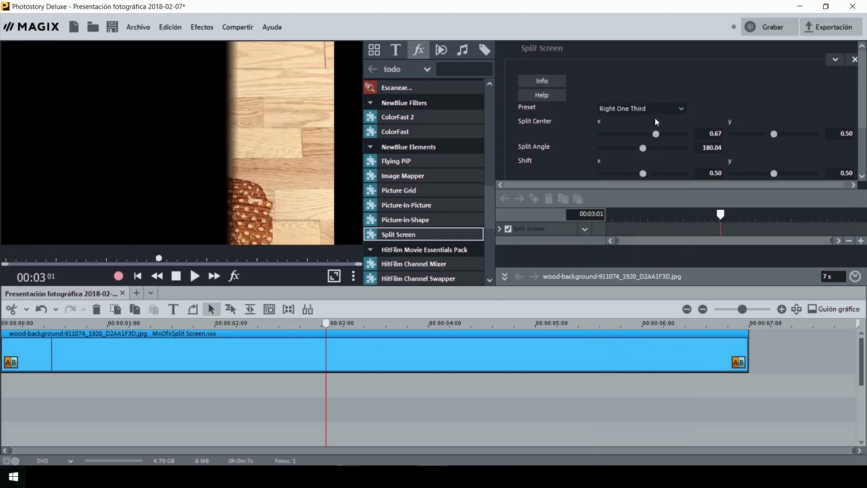
scroll(668, 113, "down", 5)
scroll(680, 77, "up", 4)
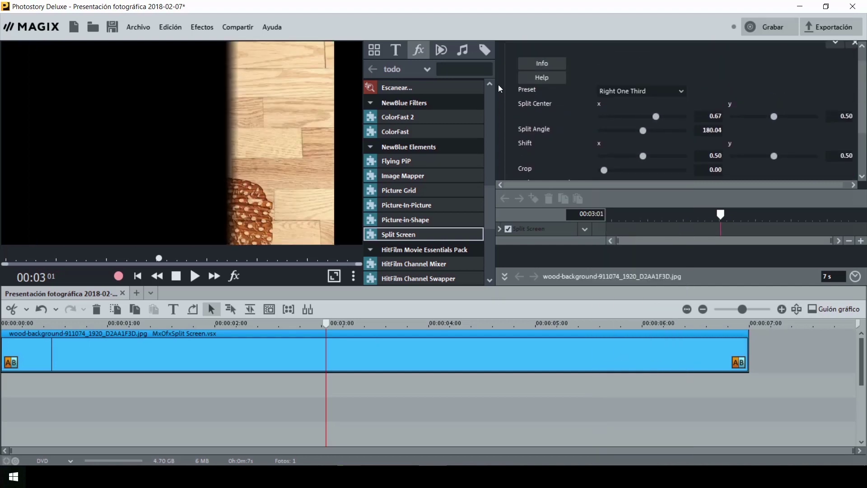
Remove the Split Screen effect from the photo and open NewBlue Titler for it
left_click(584, 229)
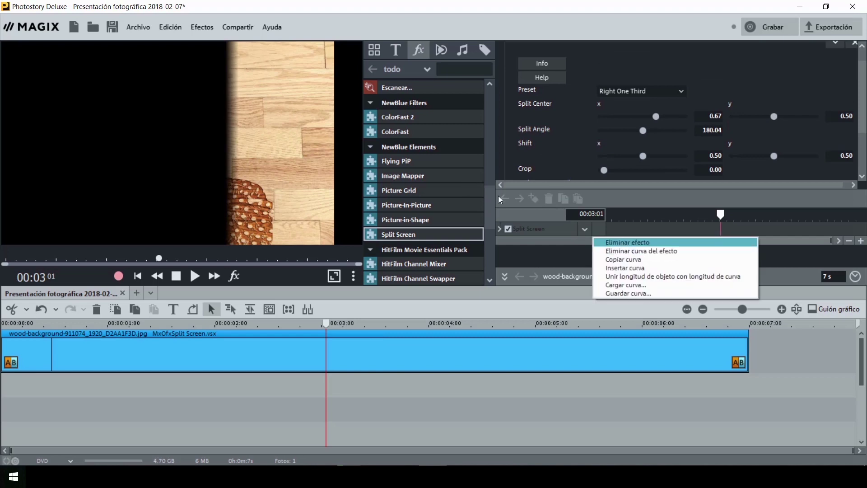
left_click(614, 241)
left_click_drag(488, 190, 490, 261)
left_click(383, 279)
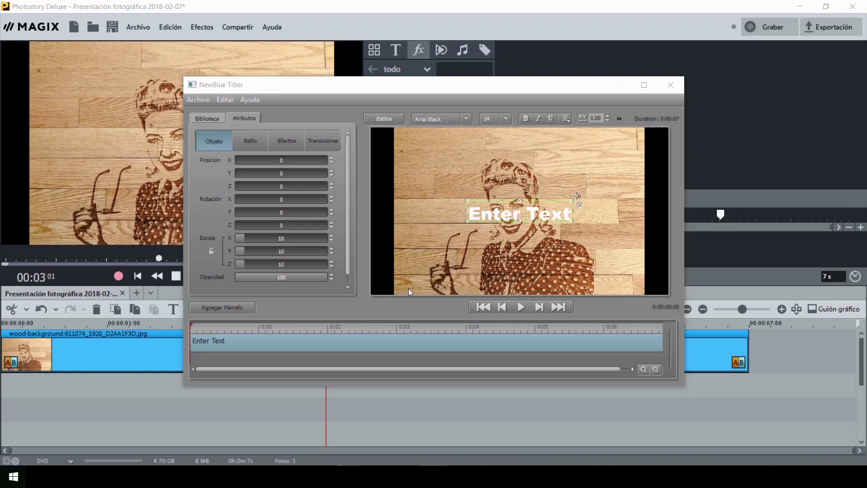
Apply the Farmville library style to the title text and enlarge it to a scale of 14.4
left_click(382, 119)
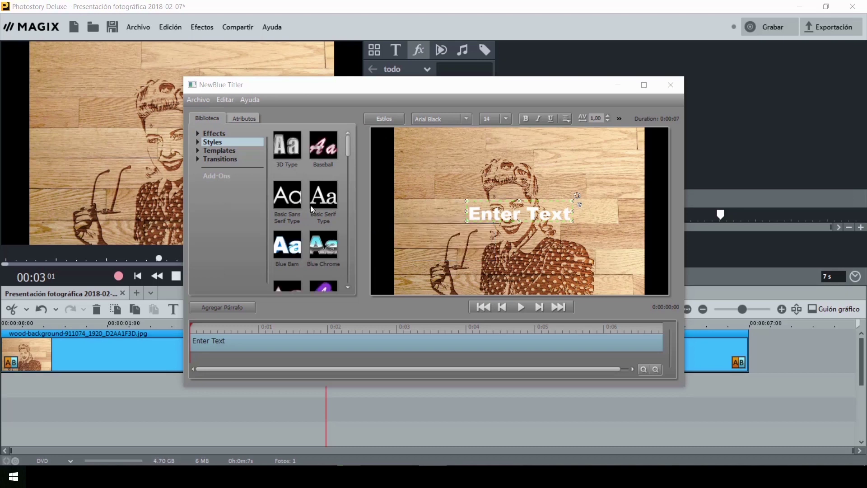
left_click_drag(345, 149, 345, 175)
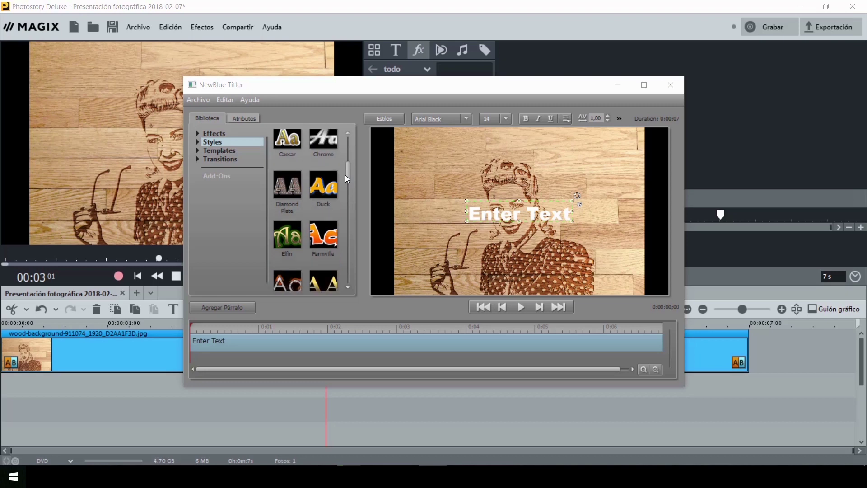
left_click(319, 184)
left_click(321, 232)
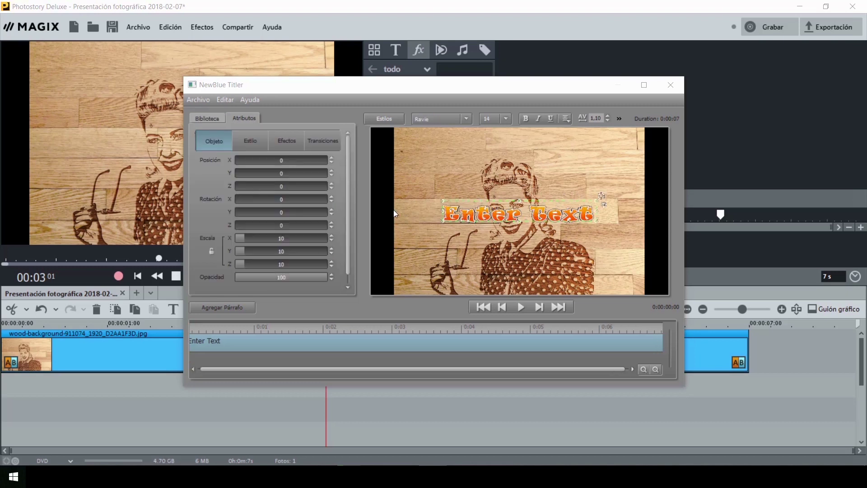
left_click_drag(595, 222, 631, 226)
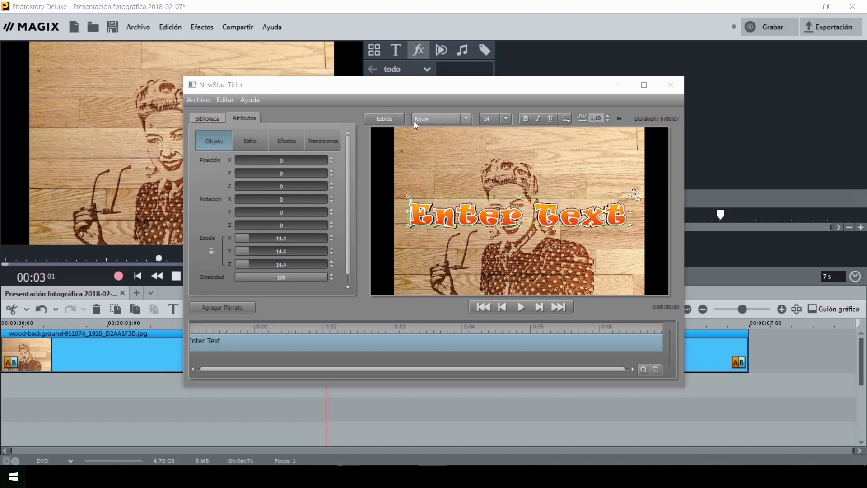
Format the title text in the Permanent Marker font, size 16, italic
left_click(464, 118)
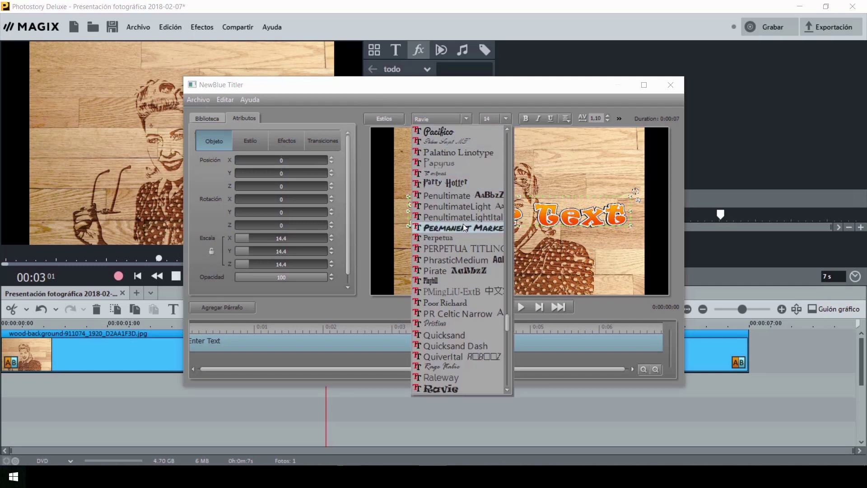
key("Escape")
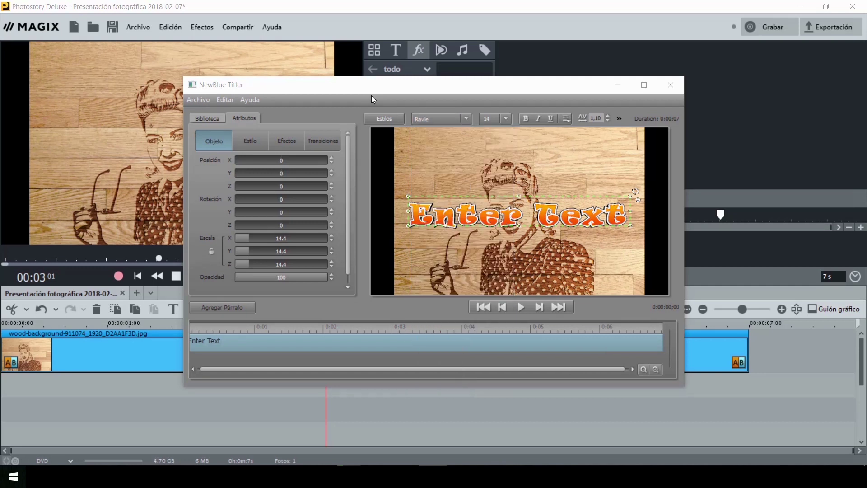
left_click(466, 118)
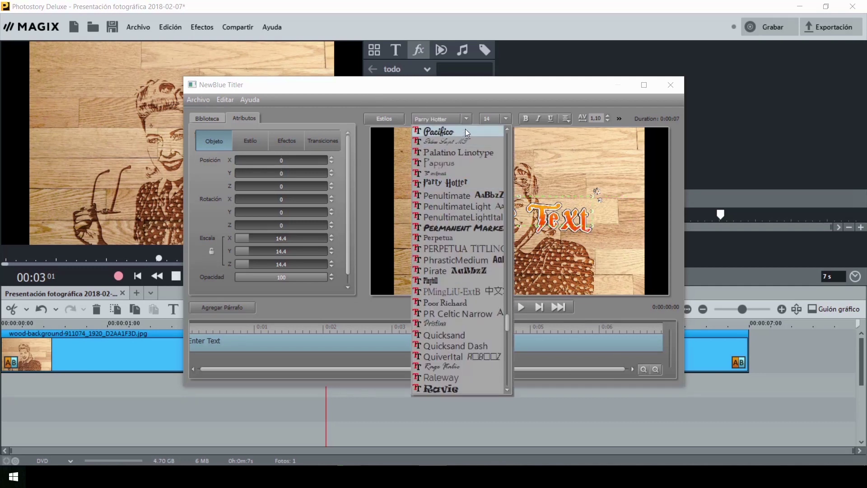
left_click(462, 228)
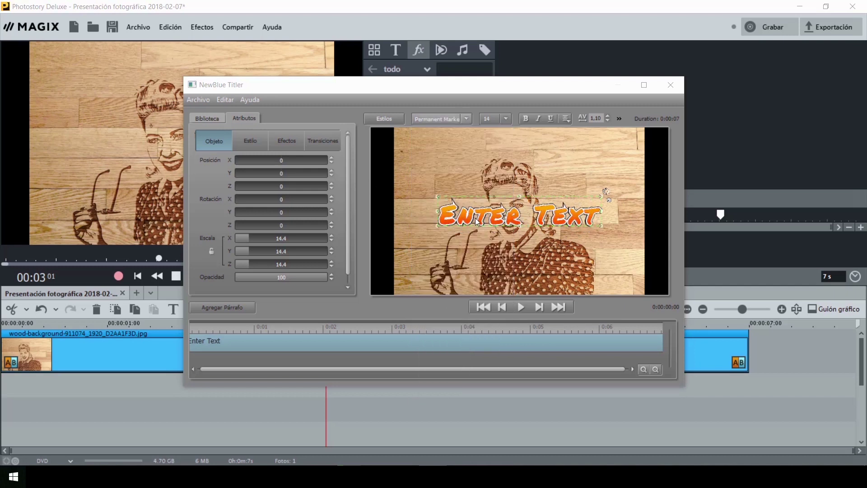
left_click(505, 119)
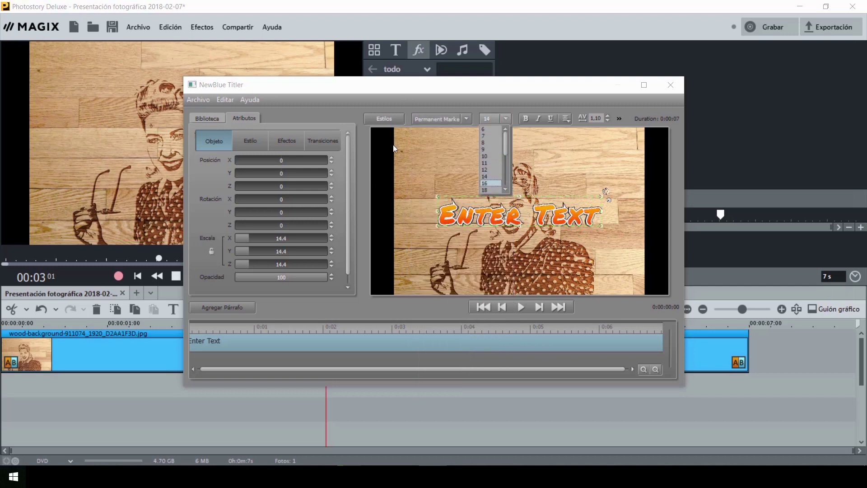
left_click(496, 179)
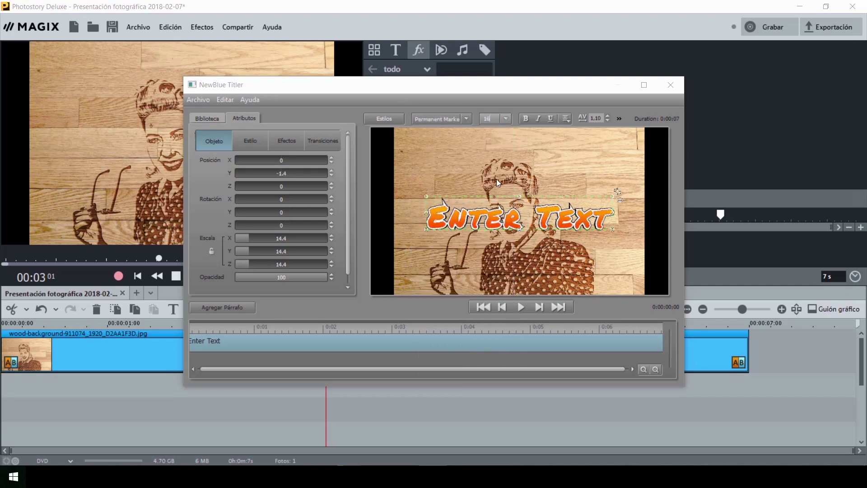
left_click(537, 117)
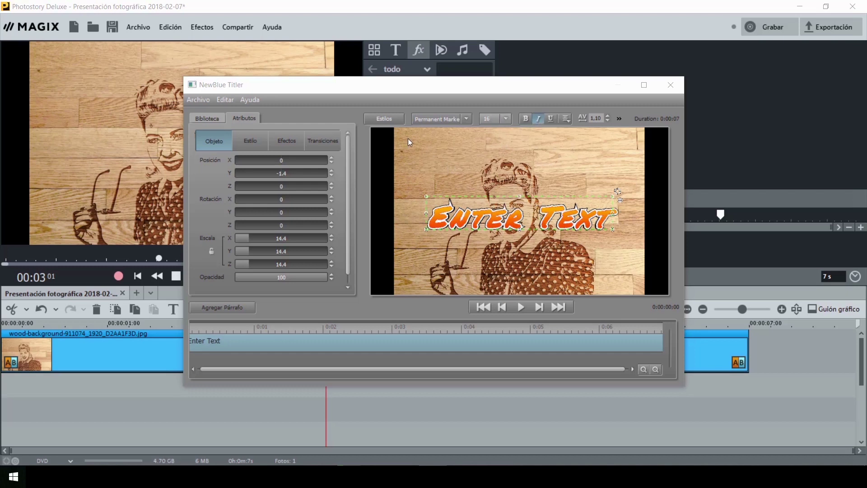
Change the title's 3D Face gradient to magenta above and brown (170, 85, 0) below, and play a short preview
left_click(252, 142)
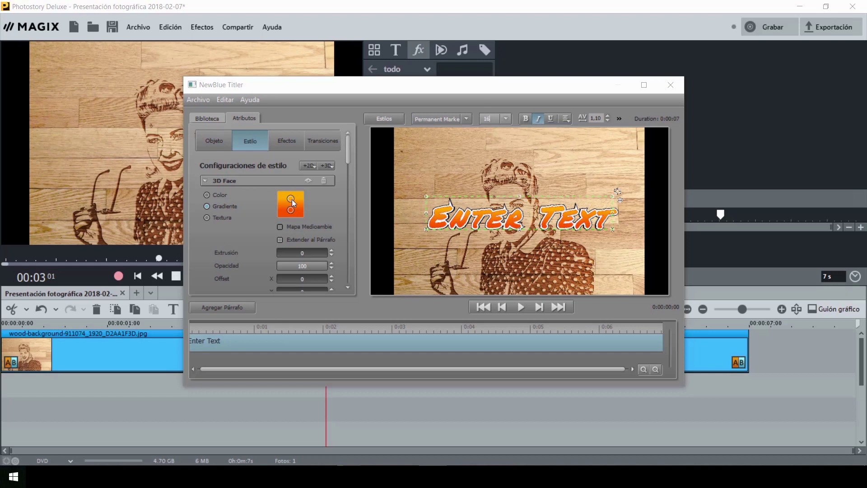
left_click(290, 207)
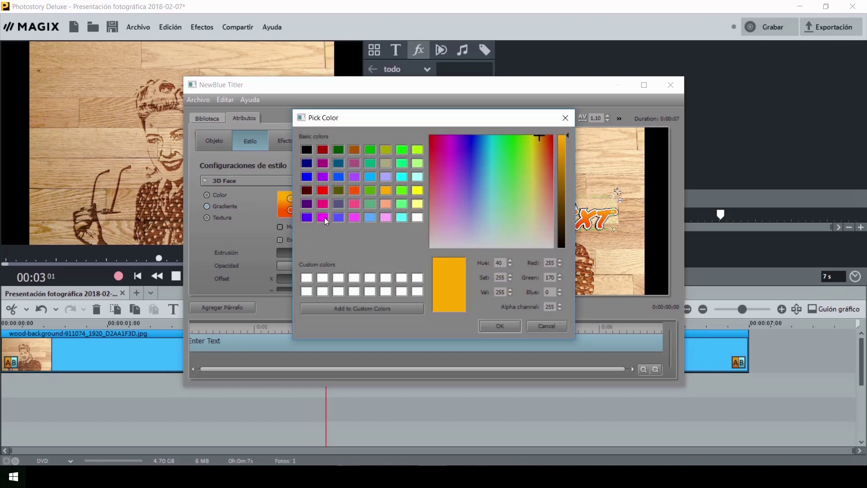
left_click(323, 217)
left_click(499, 326)
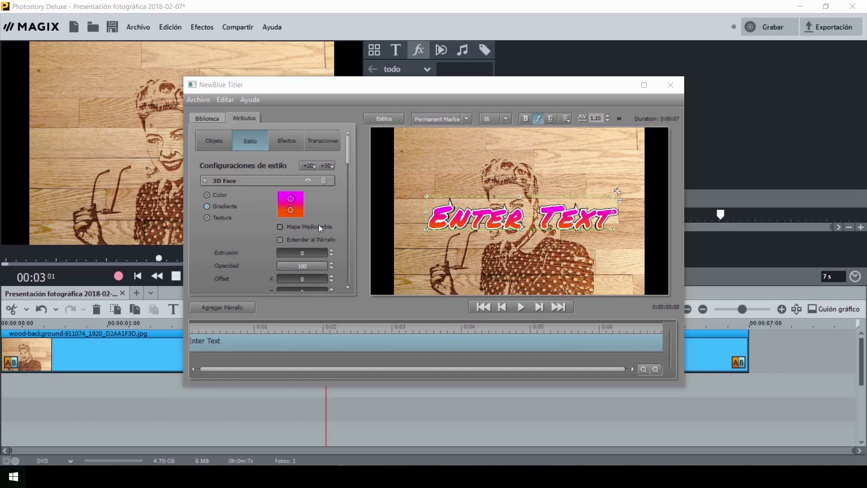
left_click(292, 211)
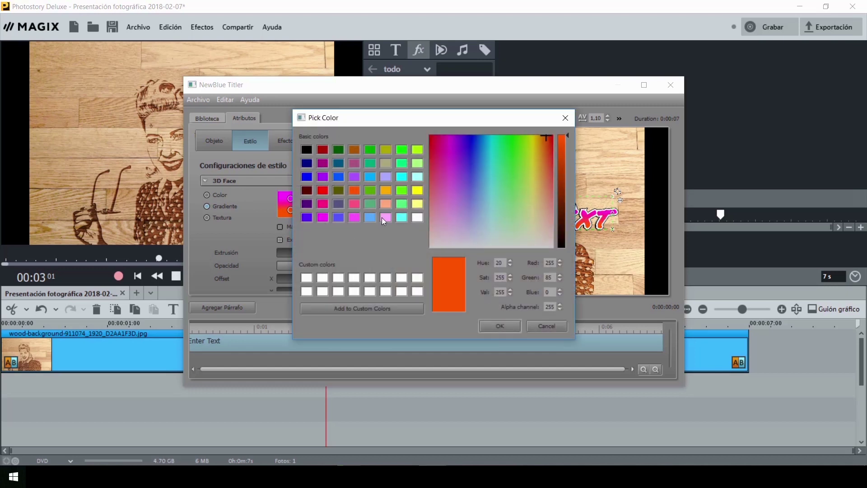
left_click(355, 150)
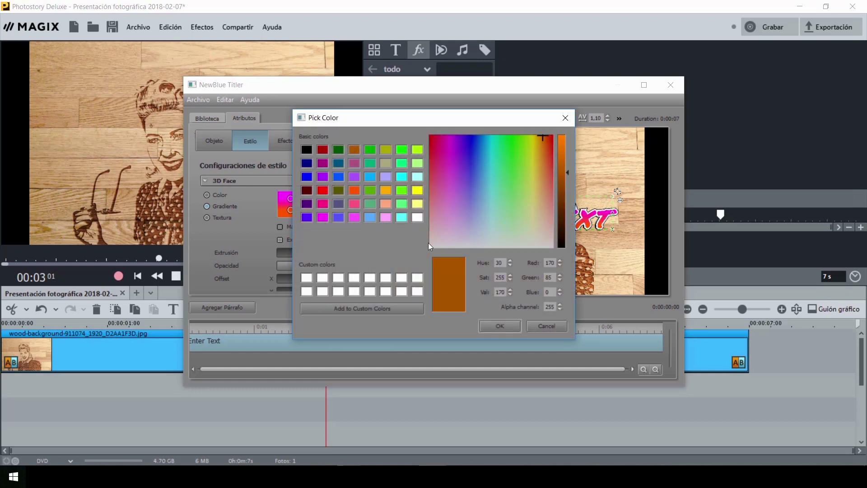
left_click(506, 323)
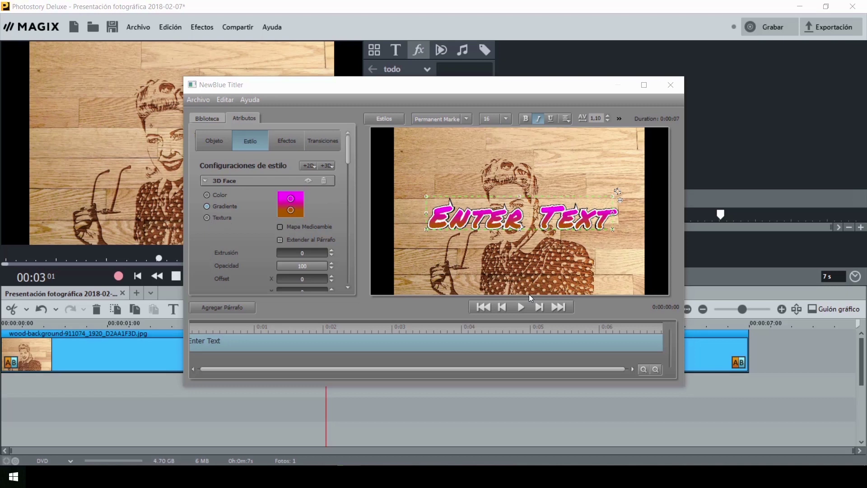
left_click(520, 308)
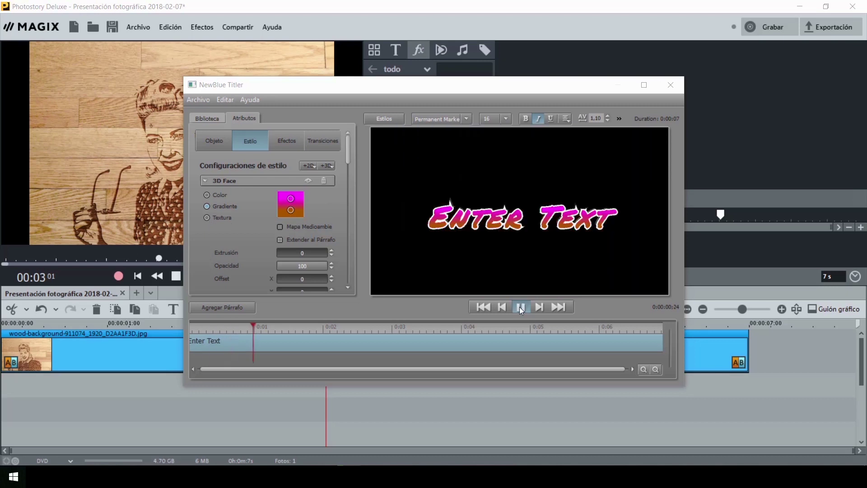
left_click(520, 307)
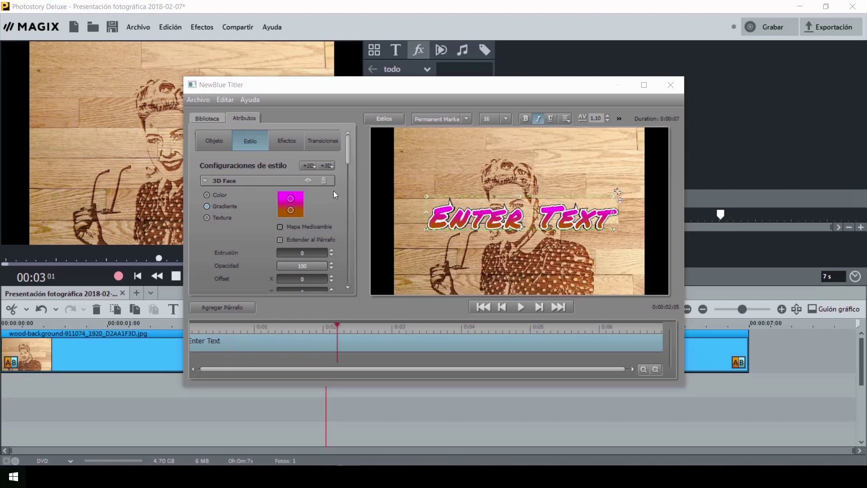
Close the Titler and set the timeline playhead to 00:02:12 to view the title over the photo
left_click_drag(348, 156, 356, 128)
left_click(670, 86)
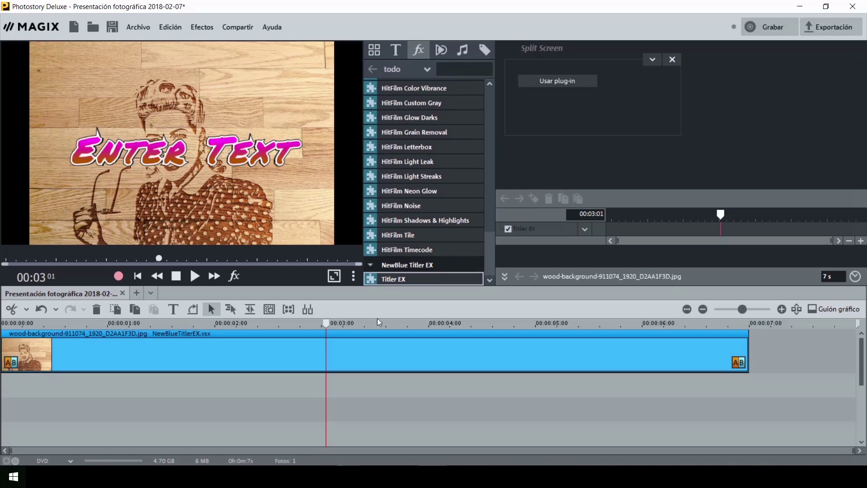
mouse_move(319, 325)
left_mouse_down()
mouse_move(482, 323)
mouse_move(266, 323)
left_mouse_up()
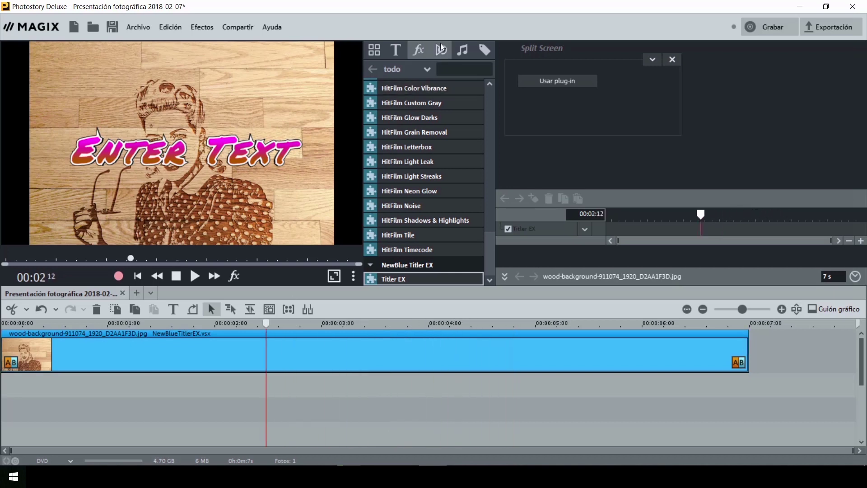
left_click(395, 51)
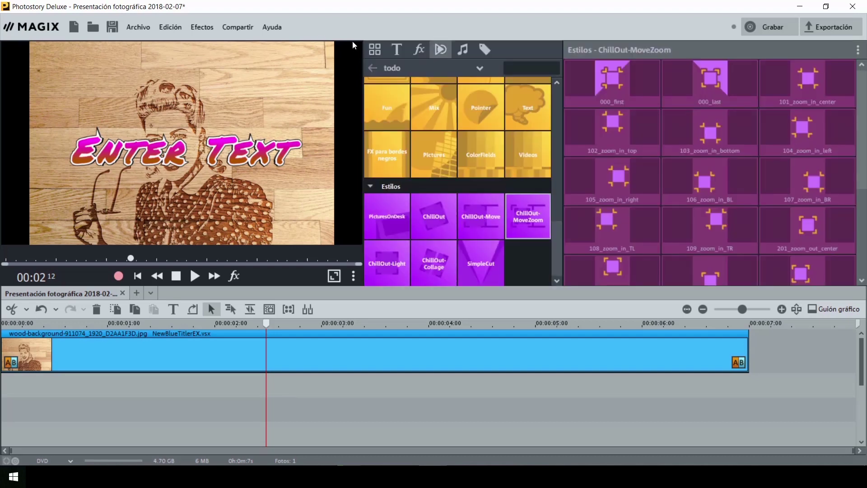
left_click_drag(555, 218, 568, 114)
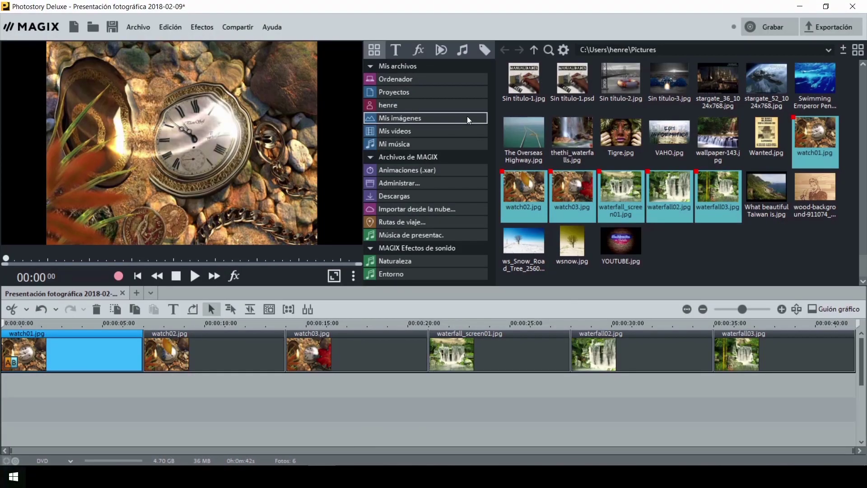
Apply the HitFilm Channel Mixer effect from the HitFilm Movie Essentials Pack to the watch01.jpg photo
left_click(418, 51)
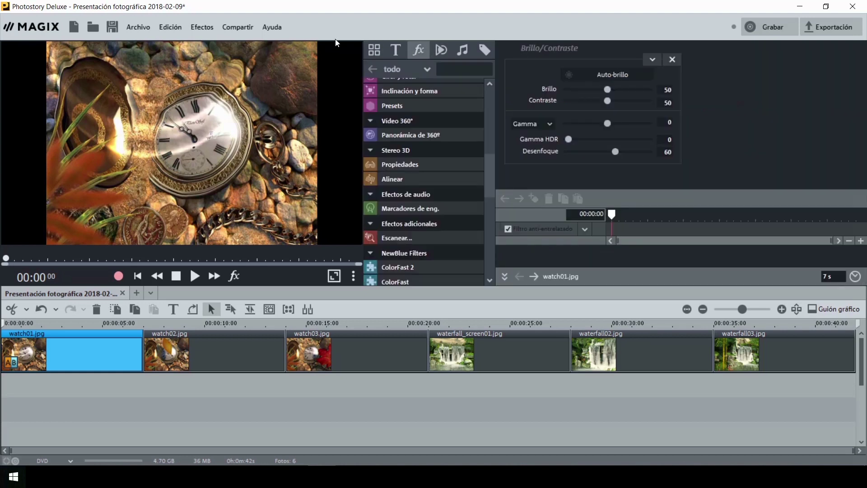
left_click(441, 49)
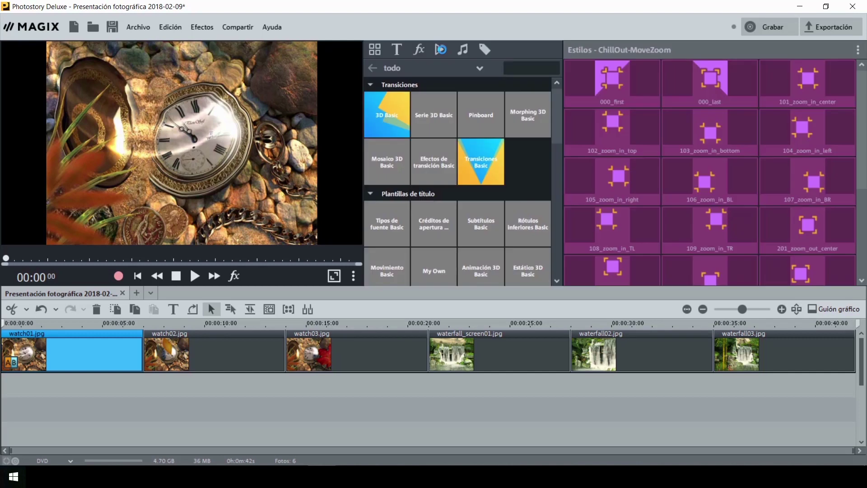
left_click(418, 50)
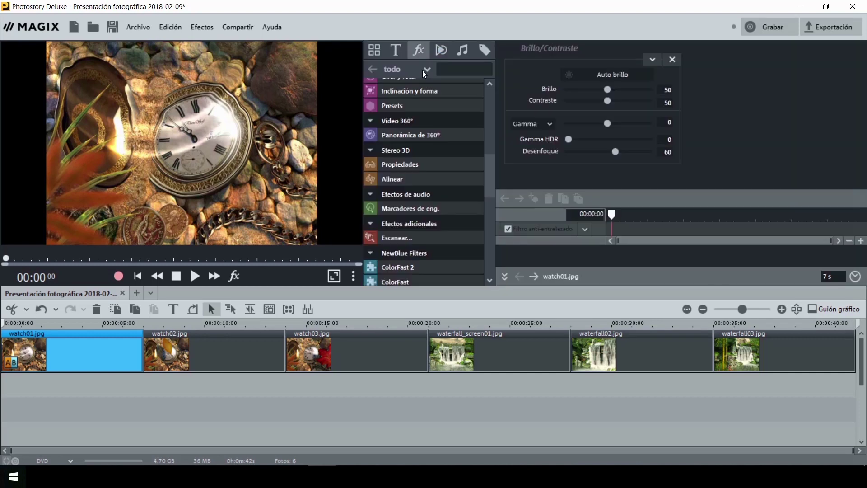
left_click_drag(486, 188, 489, 209)
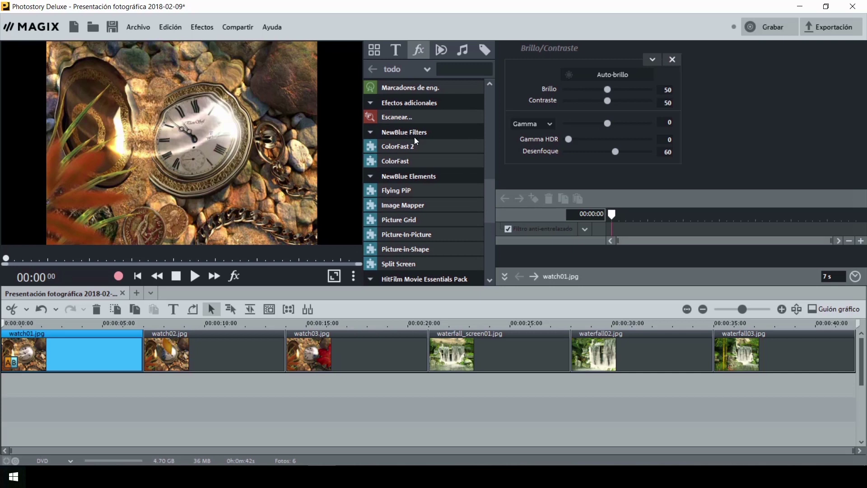
left_click_drag(486, 194, 489, 215)
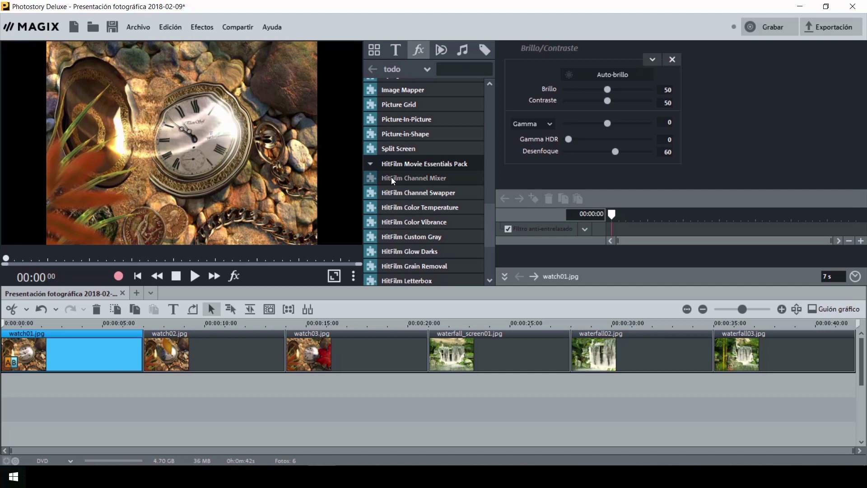
left_click(183, 344)
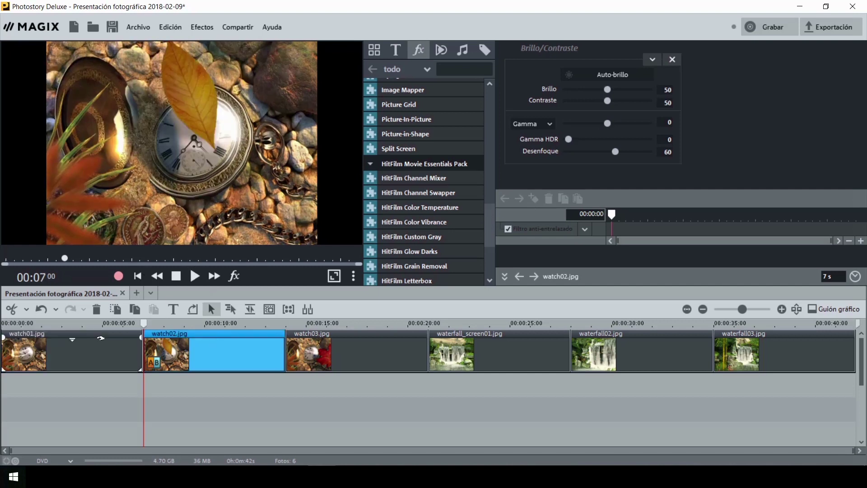
left_click(138, 275)
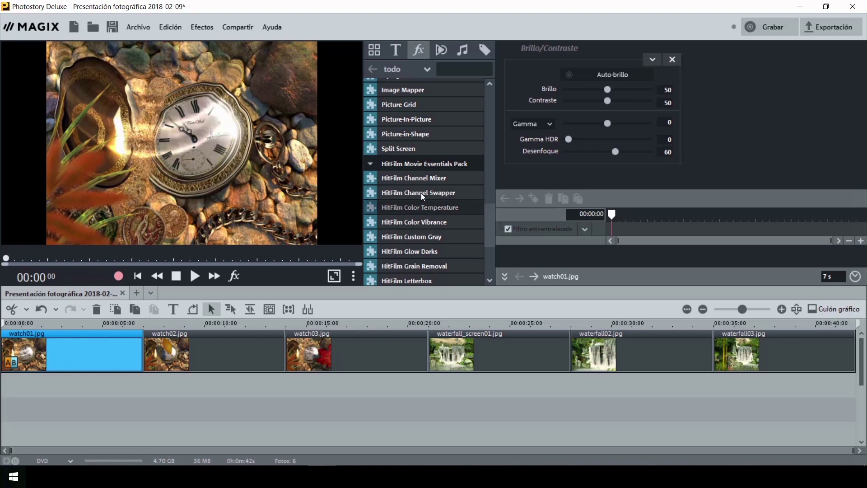
left_click(405, 181)
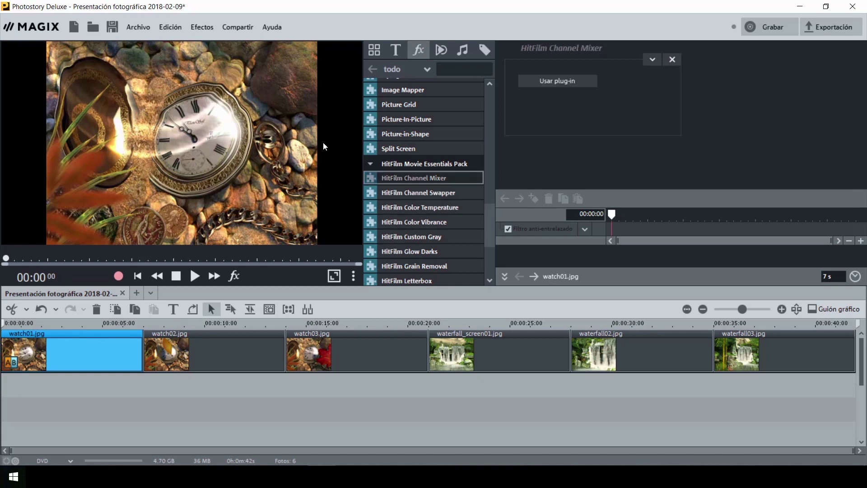
left_click(559, 81)
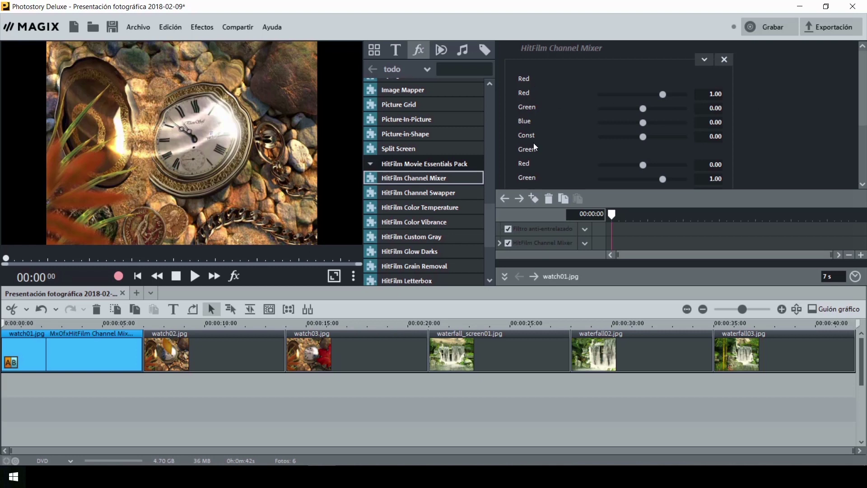
Set the Channel Mixer's Red group to red 1.22, green -0.26, blue -0.72 and its Green group to red 0.32, green 0.49, blue 0.32
left_click_drag(862, 111, 866, 158)
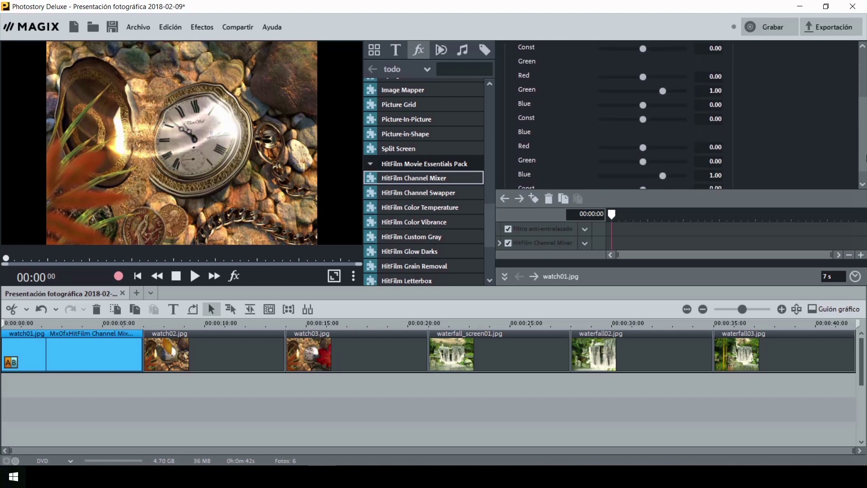
scroll(624, 113, "up", 3)
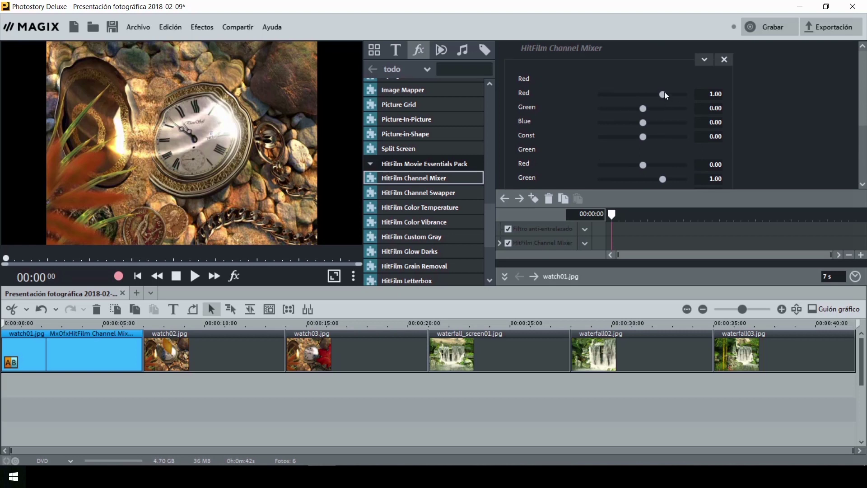
left_click_drag(663, 94, 628, 117)
mouse_move(642, 163)
left_mouse_down()
mouse_move(667, 162)
mouse_move(637, 177)
mouse_move(652, 177)
left_mouse_up()
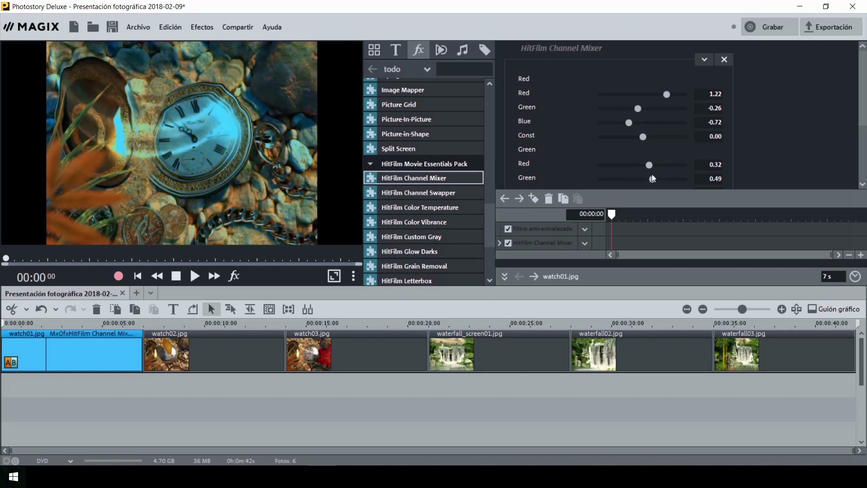
scroll(652, 171, "down", 3)
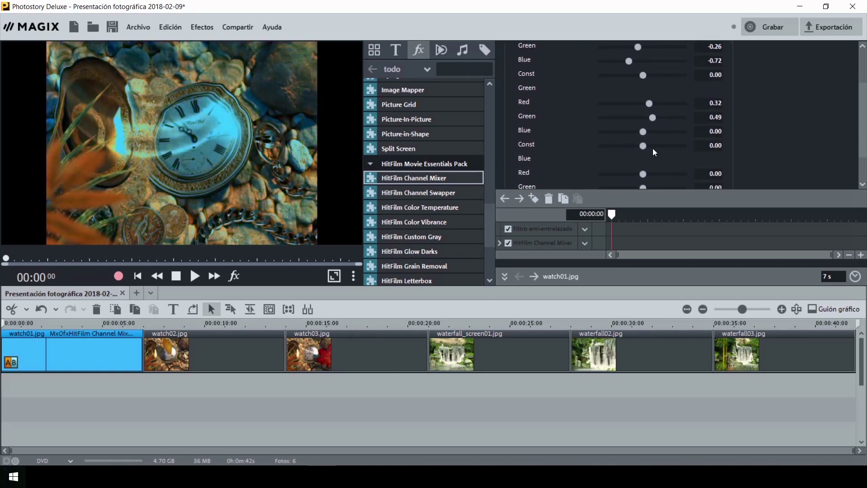
mouse_move(645, 131)
left_mouse_down()
mouse_move(659, 131)
mouse_move(649, 131)
left_mouse_up()
Set the Channel Mixer's Blue group to red 0.81, green 0.49 and blue -0.14
scroll(862, 140, "down", 1)
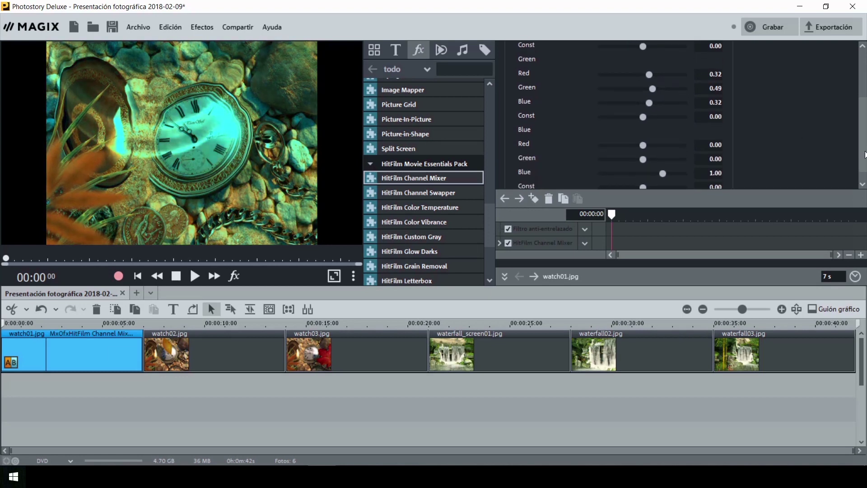
left_click_drag(642, 145, 639, 175)
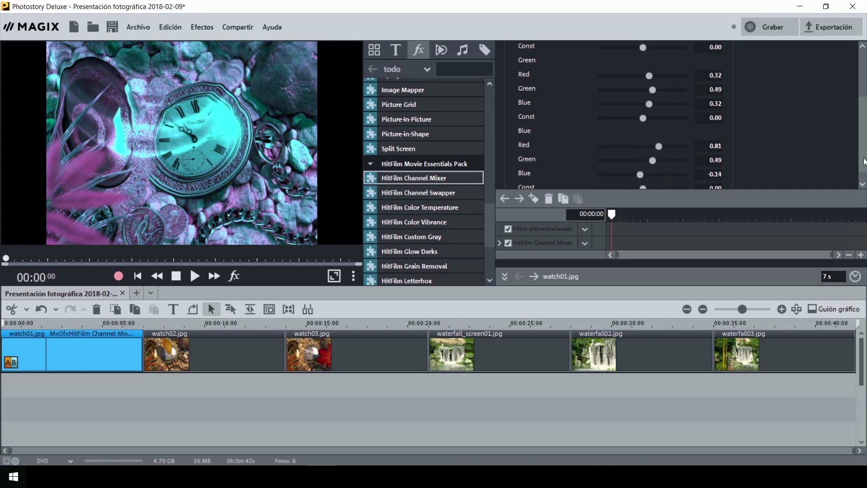
scroll(862, 165, "down", 1)
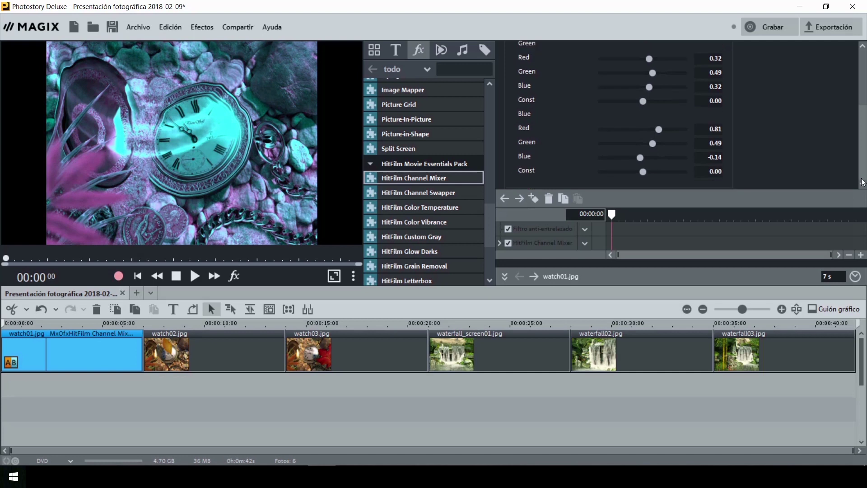
Remove the HitFilm Channel Mixer effect and the anti-interlace filter from watch01.jpg
left_click(584, 244)
left_click(600, 252)
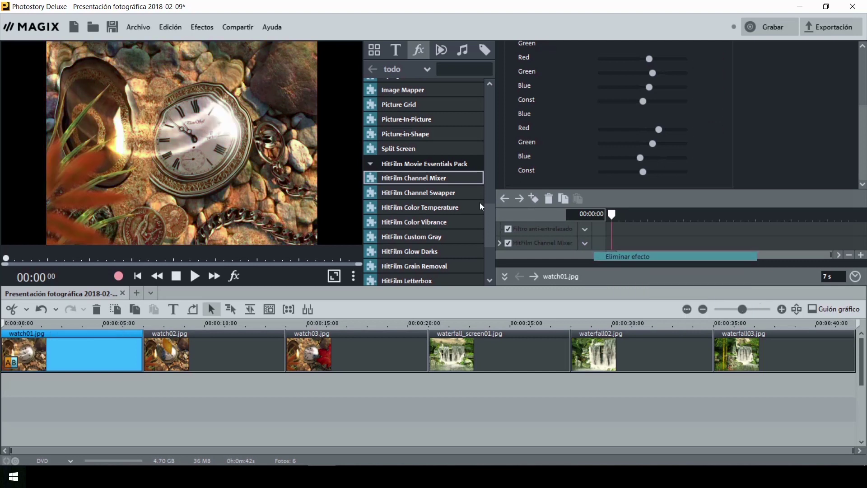
left_click(588, 229)
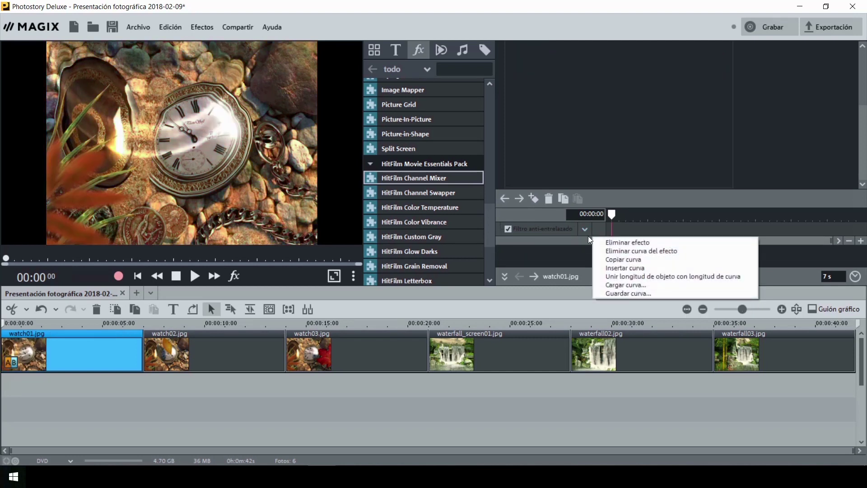
left_click(623, 241)
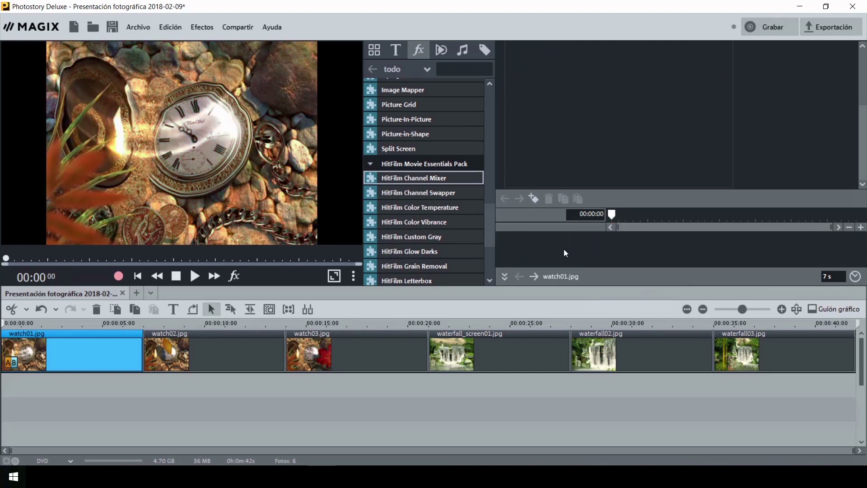
Apply HitFilm Channel Swapper to watch01.jpg, taking the red channel from Green and the green channel from Blue
left_click(415, 192)
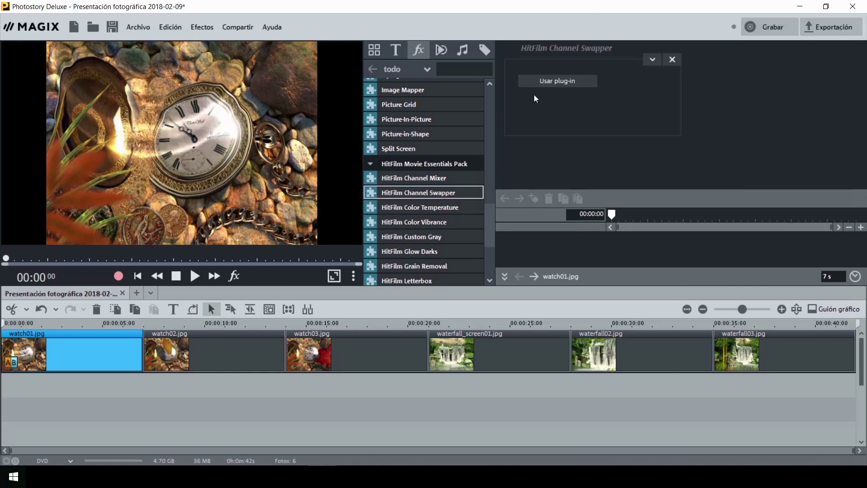
left_click(550, 80)
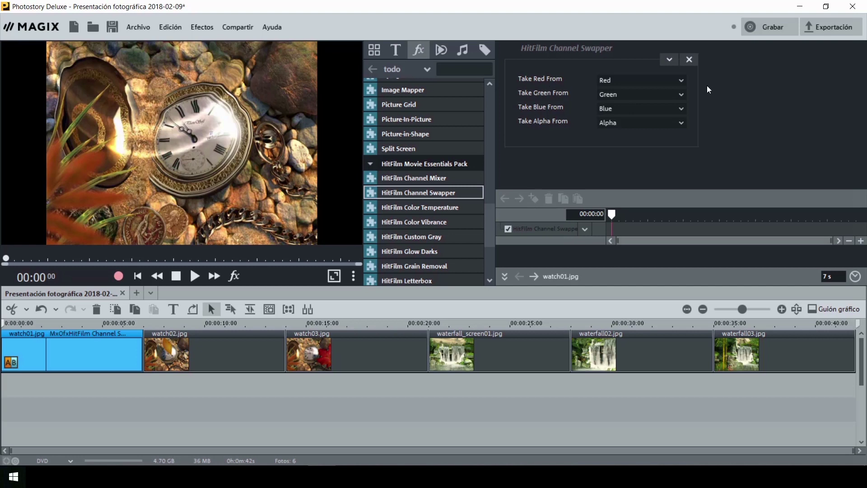
left_click(684, 83)
left_click(661, 105)
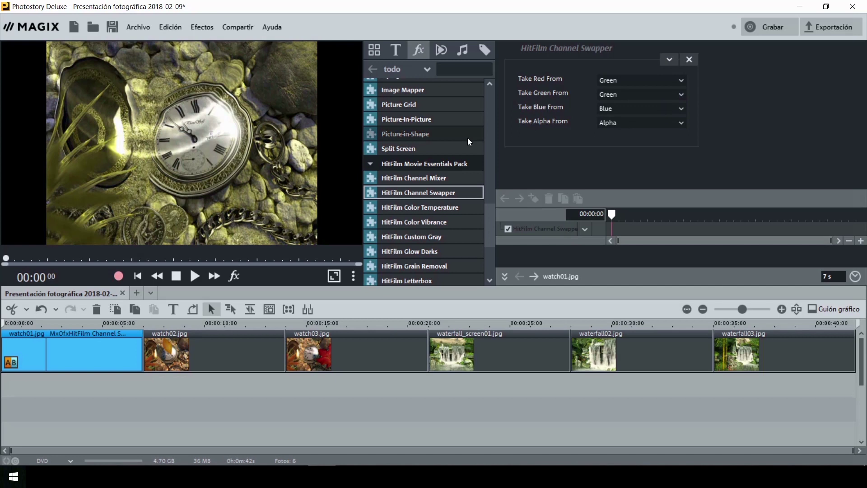
left_click(679, 94)
left_click(650, 130)
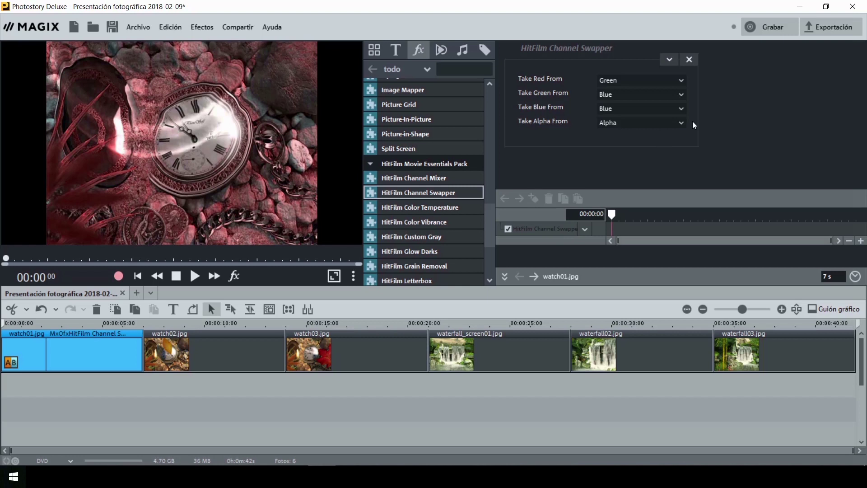
Try Green and Alpha as the Channel Swapper's alpha source, and settle on Lightness
left_click(677, 129)
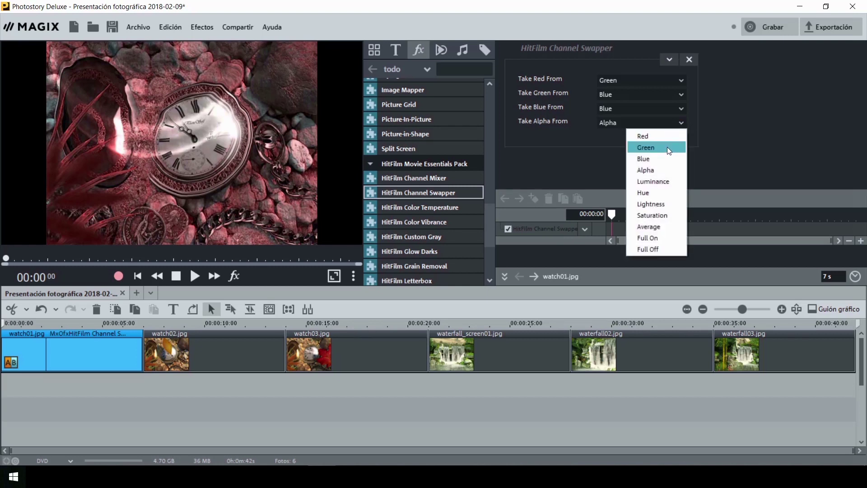
left_click(667, 146)
left_click(678, 123)
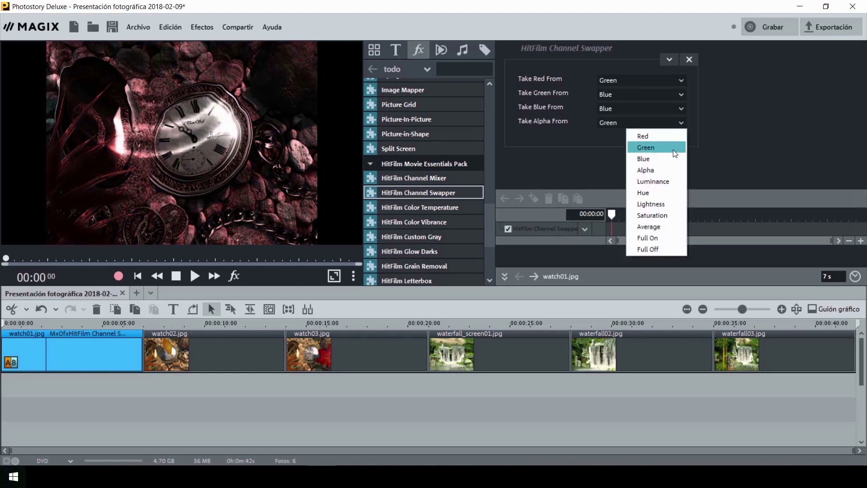
left_click(653, 171)
left_click(682, 126)
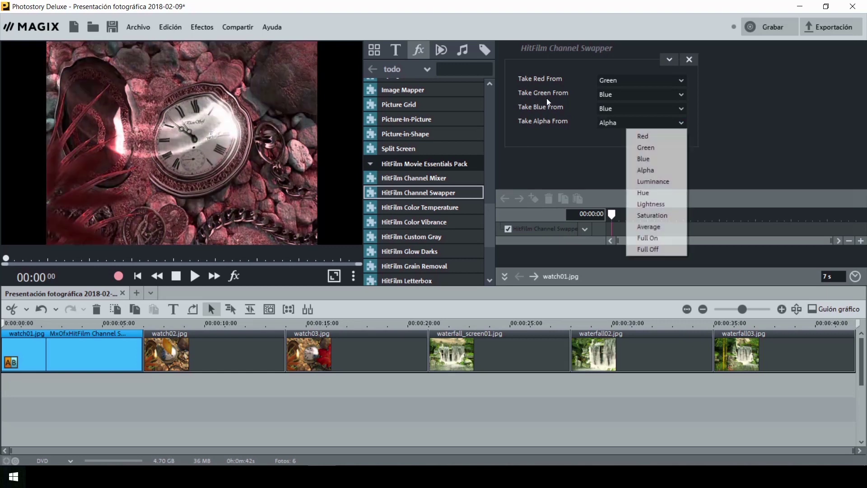
left_click(664, 204)
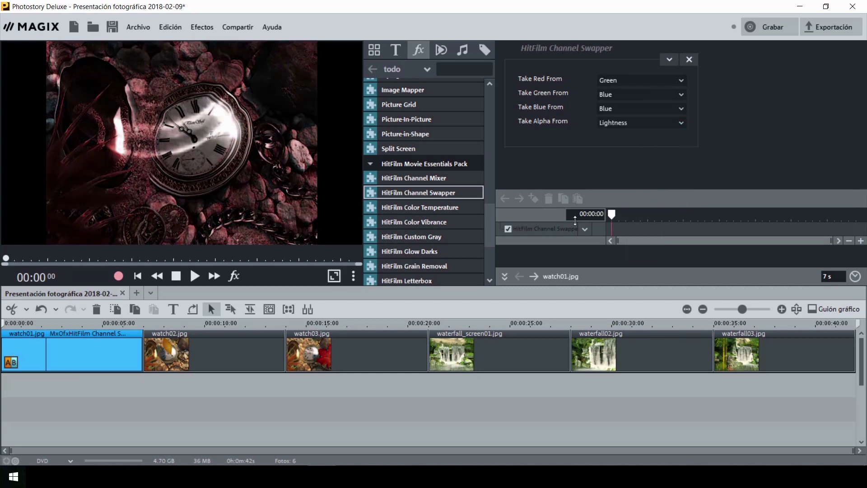
Take the Channel Swapper's green channel from Green and preview the slideshow, leaving the playhead at 00:10:04
left_click(679, 95)
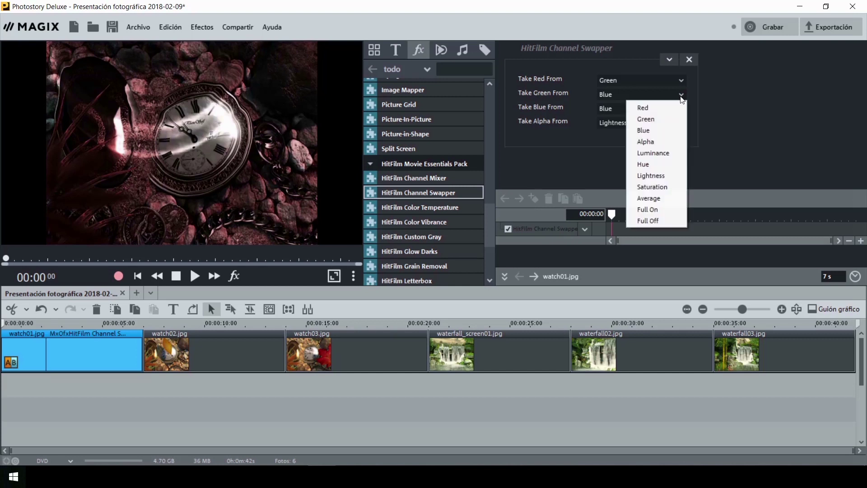
key("Return")
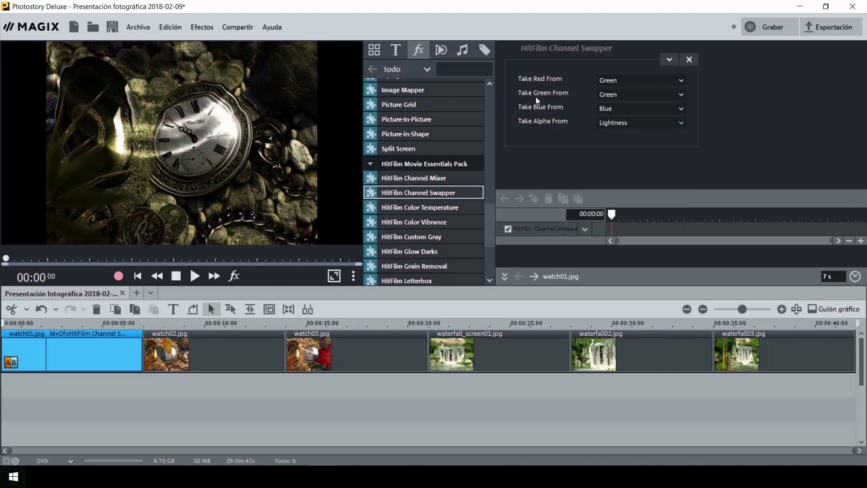
left_click(197, 275)
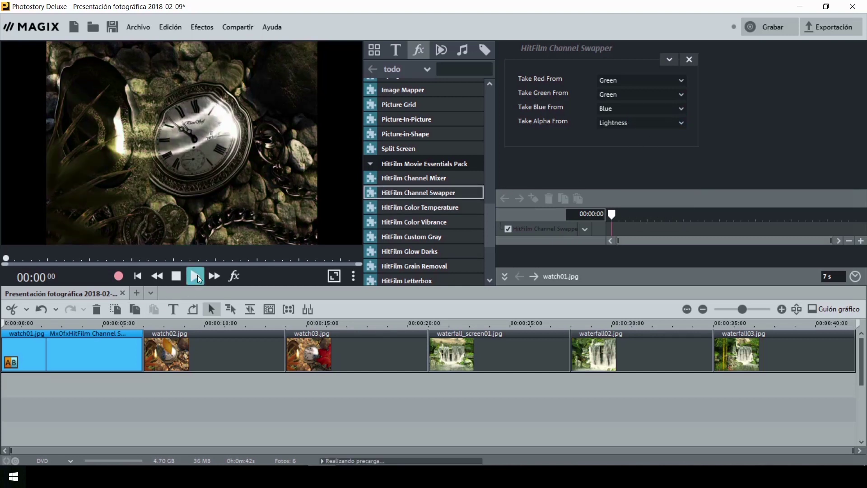
left_click(208, 323)
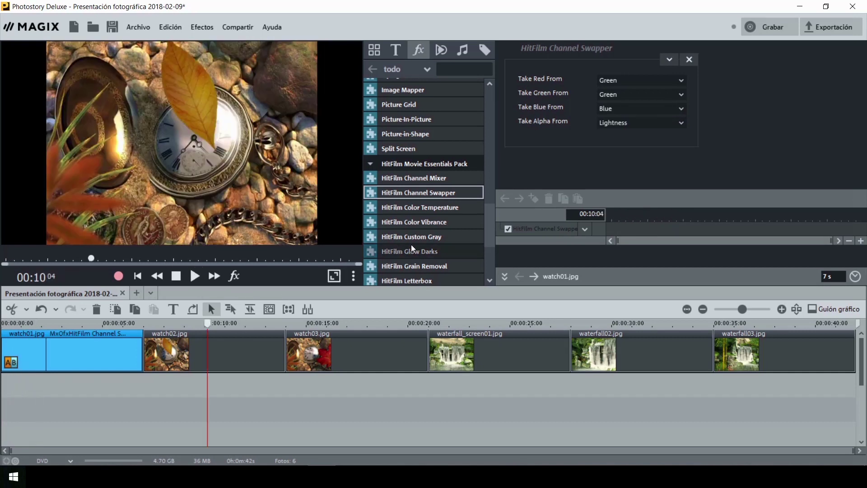
Apply HitFilm Color Temperature to watch01.jpg and raise its temperature
left_click(420, 207)
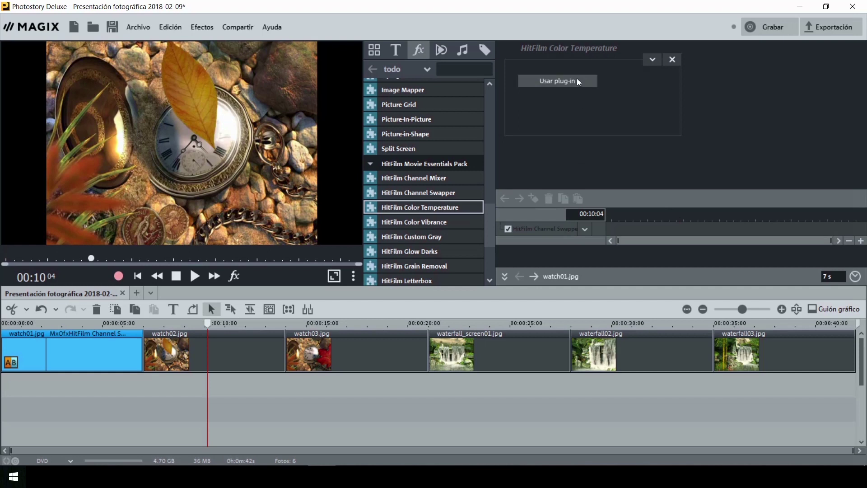
left_click(563, 83)
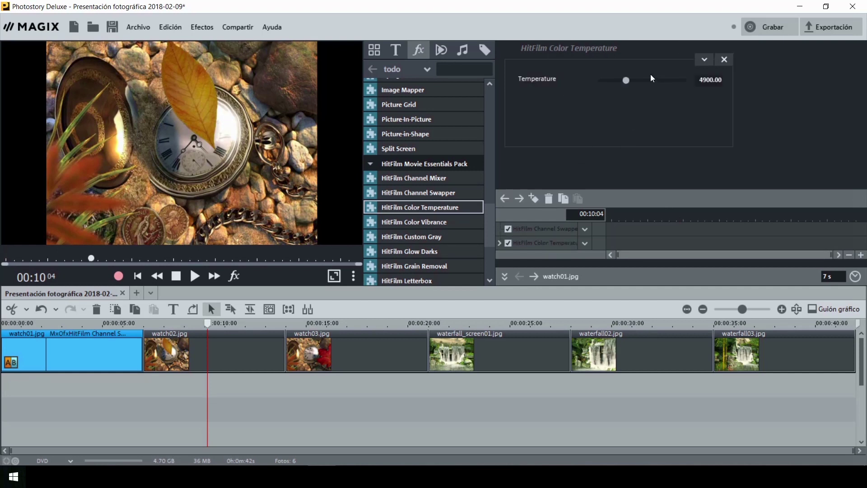
left_click_drag(625, 81, 659, 80)
Apply HitFilm Color Temperature to watch02.jpg and set its temperature to about 8630
left_click(255, 333)
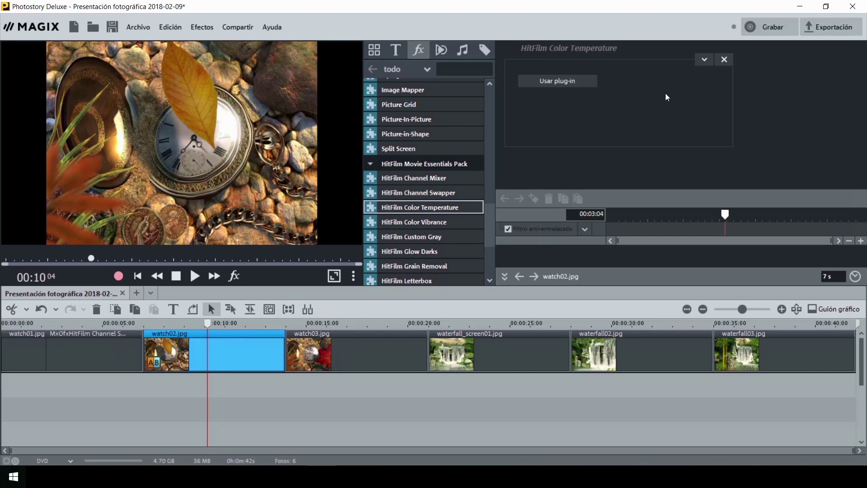
left_click(556, 79)
left_click_drag(626, 80, 650, 80)
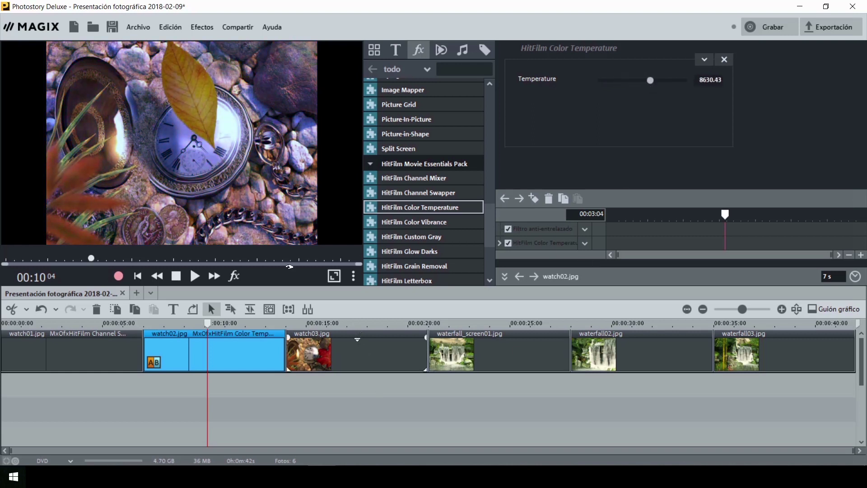
Apply HitFilm Color Vibrance to watch03.jpg with the playhead at 00:17:22
left_click(360, 337)
left_click(365, 322)
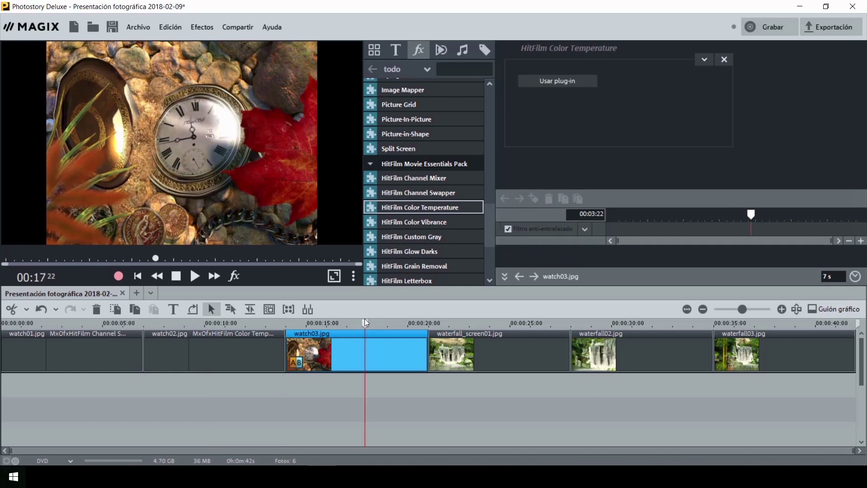
left_click(441, 222)
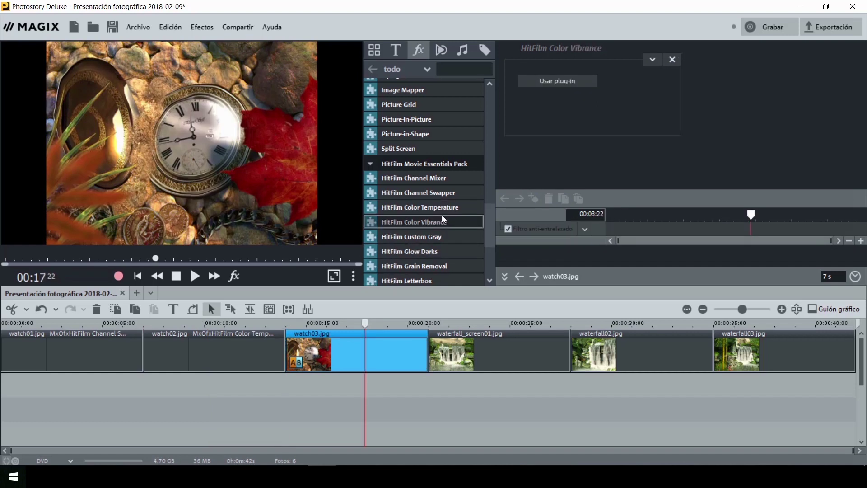
left_click(564, 82)
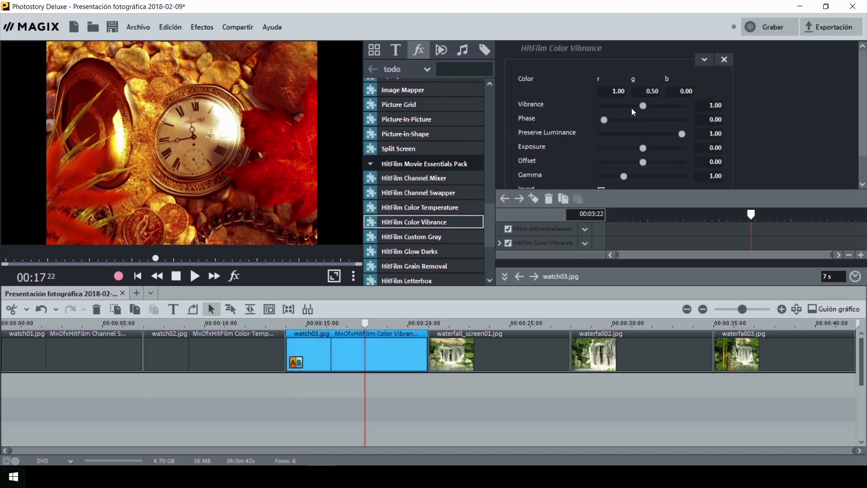
Set Color Vibrance on watch03.jpg to vibrance 1.33, exposure 0.29 and gamma 1.51, and turn on Invert
left_click_drag(644, 106, 624, 113)
left_click(658, 111)
mouse_move(682, 134)
left_mouse_down()
mouse_move(615, 134)
mouse_move(689, 132)
left_mouse_up()
mouse_move(643, 149)
left_mouse_down()
mouse_move(680, 145)
mouse_move(653, 145)
left_mouse_up()
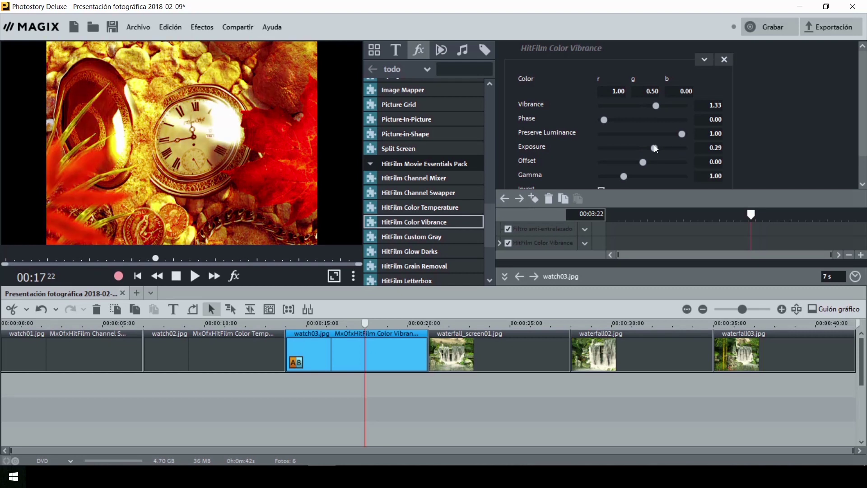
scroll(637, 145, "down", 1)
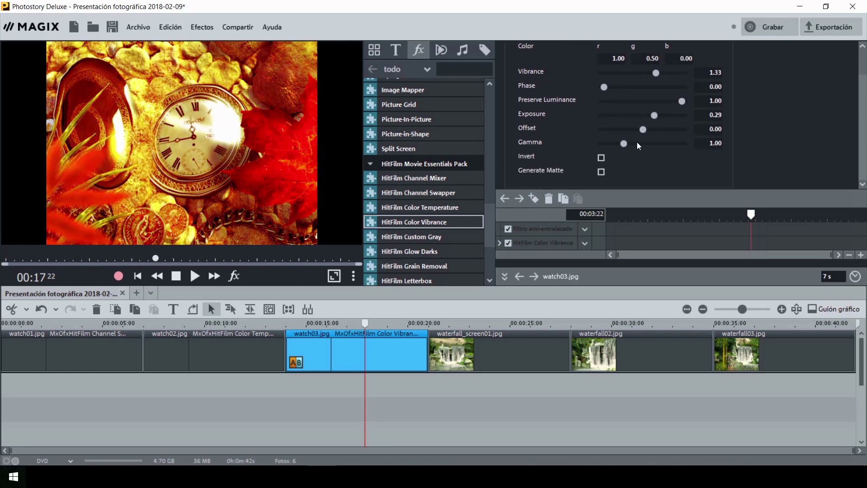
mouse_move(622, 144)
left_mouse_down()
mouse_move(660, 141)
mouse_move(633, 142)
left_mouse_up()
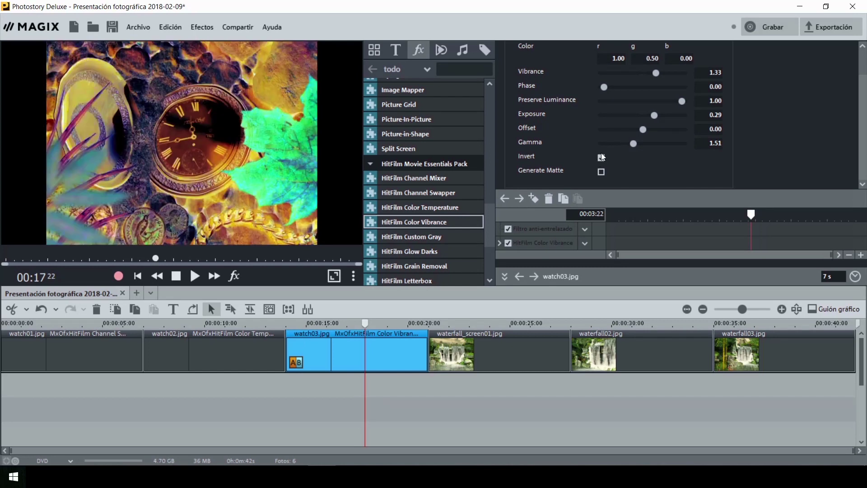
Try Generate Matte in Color Vibrance, turn it off again, and check the effect's copy and reset options
left_click(601, 172)
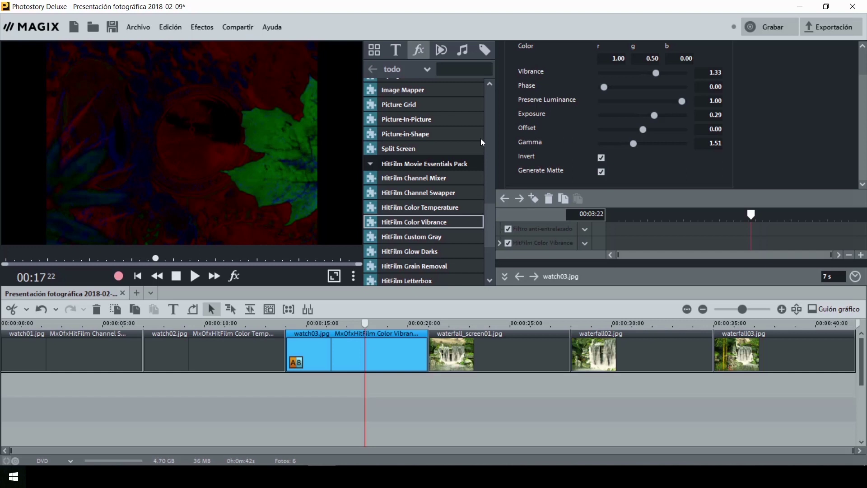
left_click(601, 172)
scroll(863, 133, "up", 2)
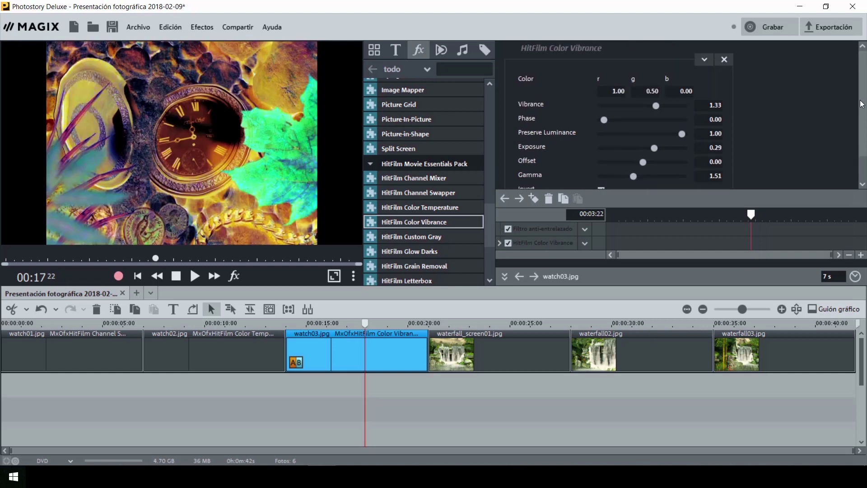
left_click(704, 60)
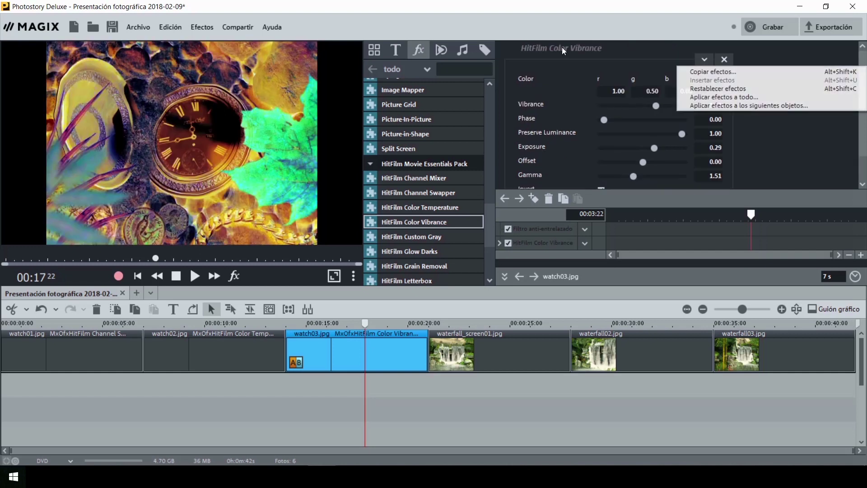
left_click(605, 121)
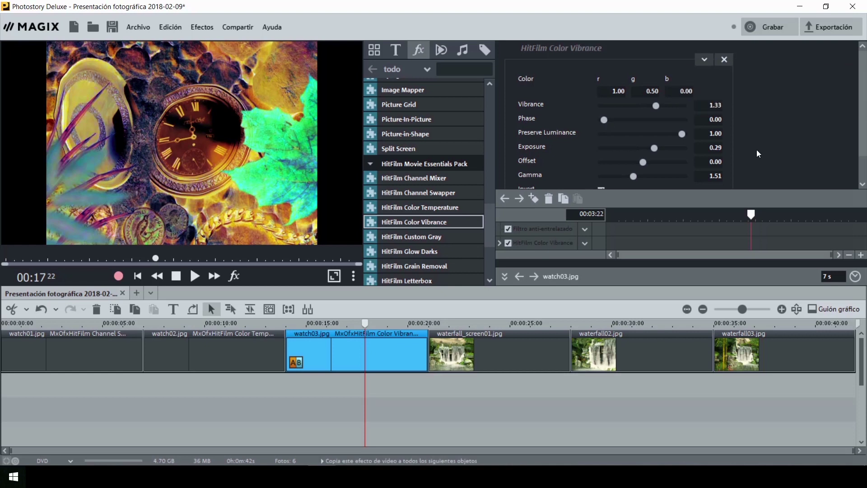
Place the playhead at 00:23:15 and apply HitFilm Custom Gray to the still selected watch03.jpg
left_click(481, 324)
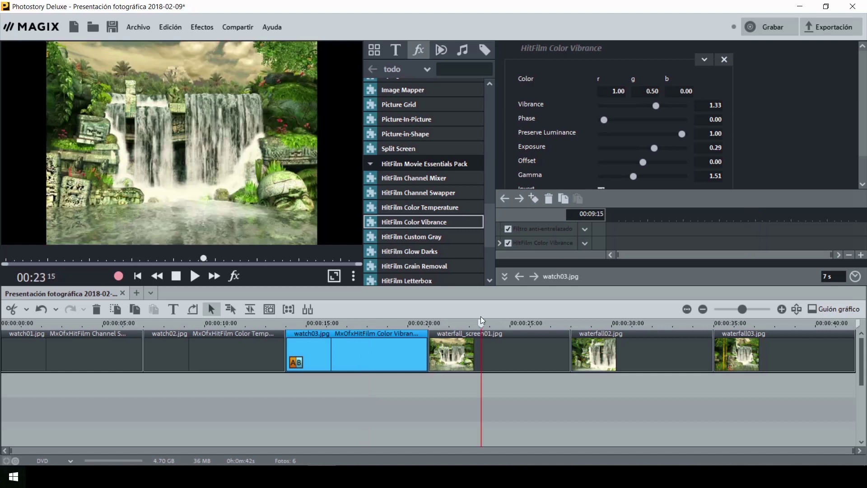
left_click(436, 240)
left_click(555, 83)
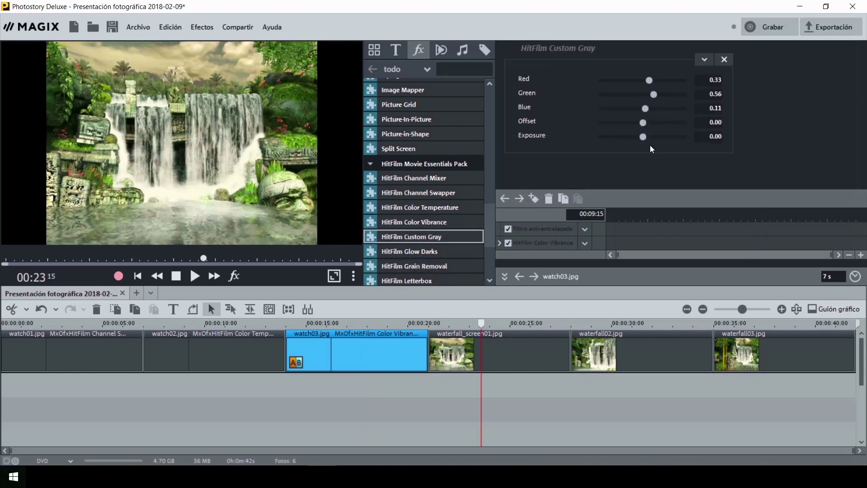
Apply HitFilm Custom Gray to waterfall_screen01.jpg with red 0.87, green 0.29, blue 0.38 and exposure -4.78
left_click(507, 337)
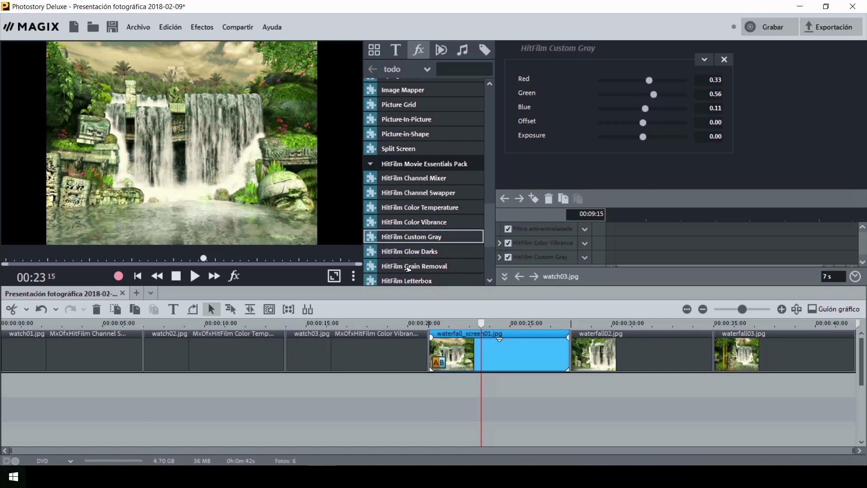
left_click(561, 86)
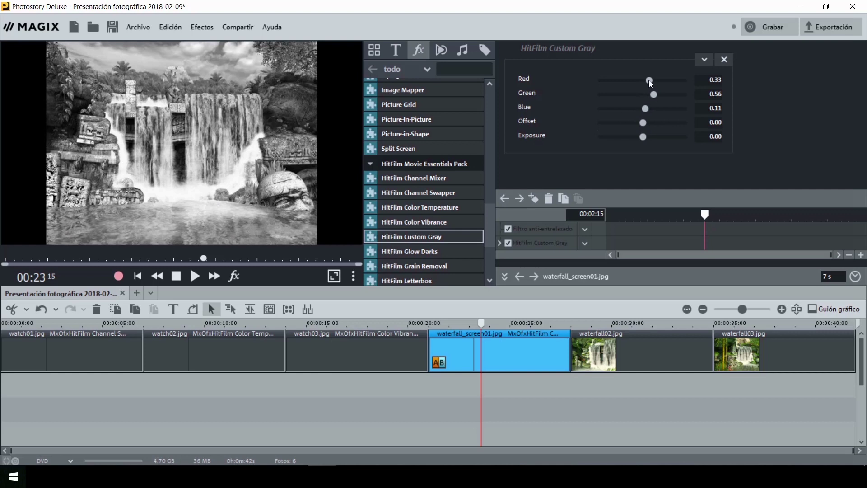
left_click_drag(646, 77, 624, 137)
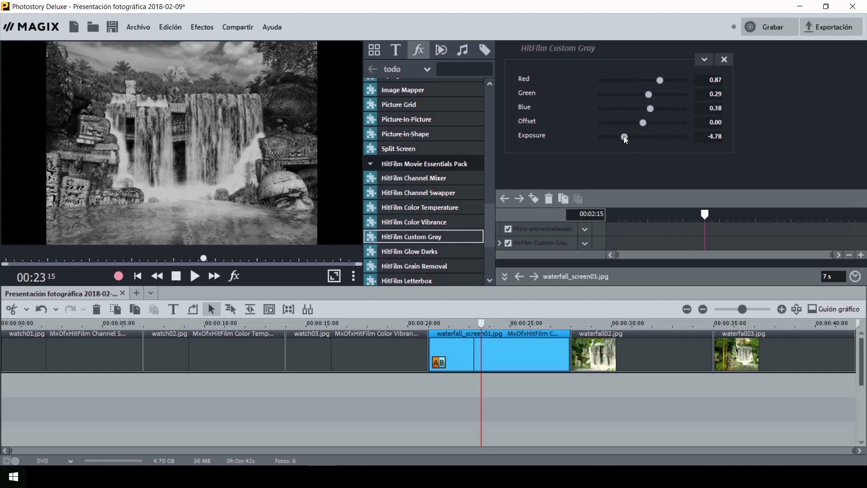
Apply HitFilm Glow Darks to waterfall02.jpg with intensity 1.49, threshold 59.42 and radius 230.03
scroll(490, 250, "down", 3)
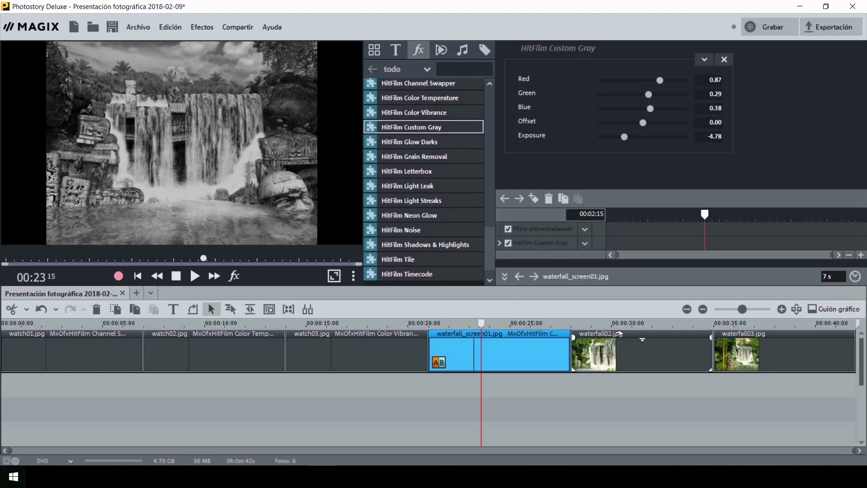
left_click(581, 321)
left_click(619, 325)
left_click(419, 142)
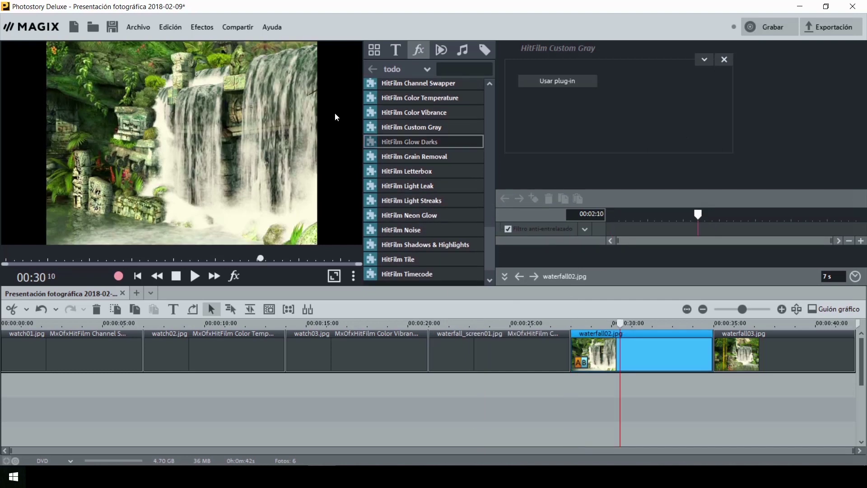
left_click(562, 82)
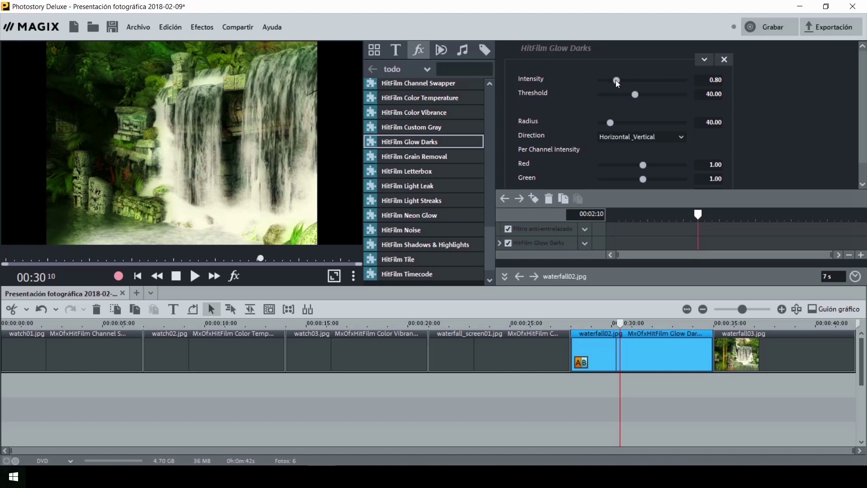
left_click_drag(618, 79, 646, 94)
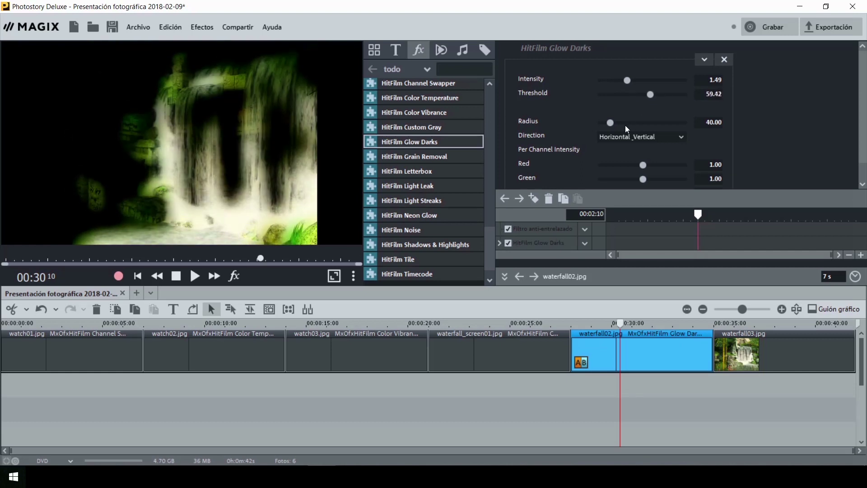
left_click_drag(610, 123, 639, 117)
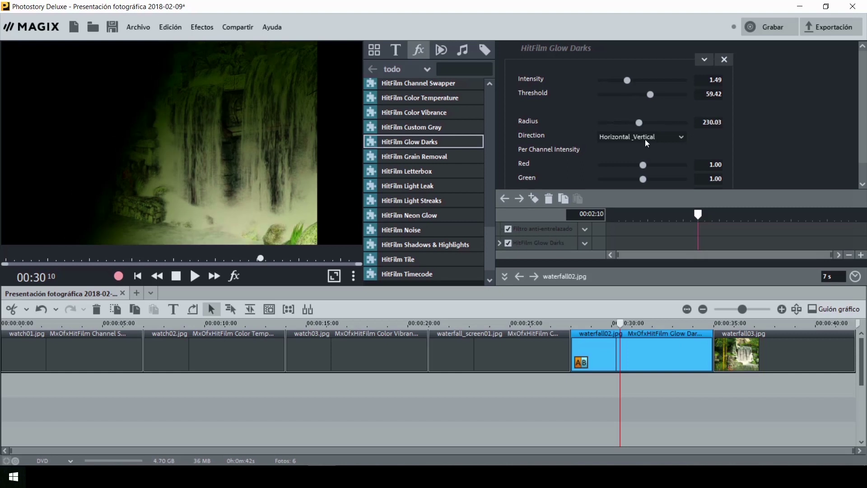
Try the Horizontal and Vertical directions for Glow Darks, and return to Horizontal_Vertical
left_click(681, 137)
left_click(677, 159)
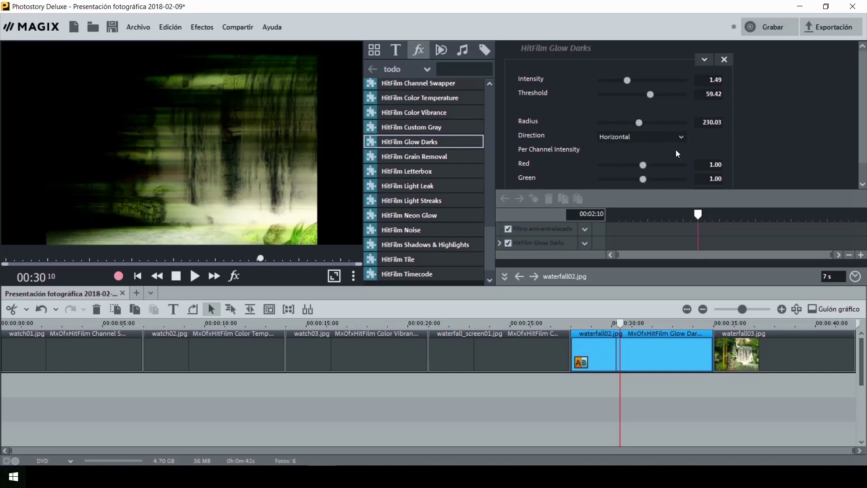
left_click(683, 136)
left_click(650, 173)
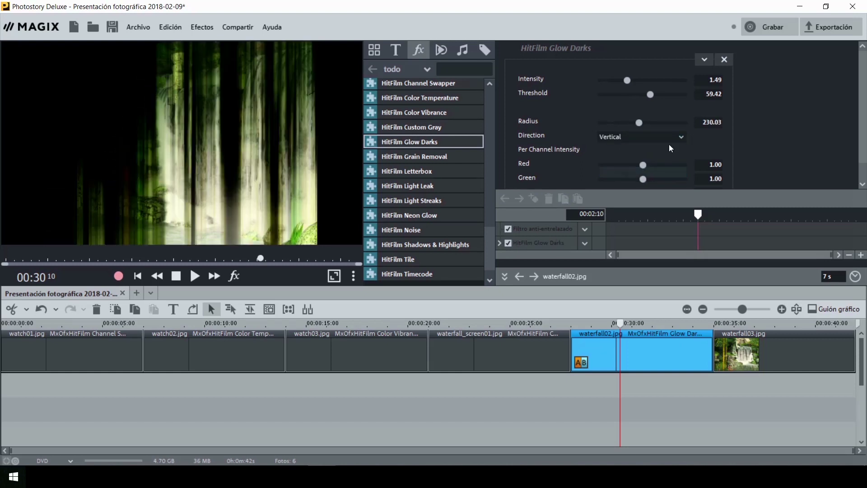
left_click(681, 136)
left_click(665, 151)
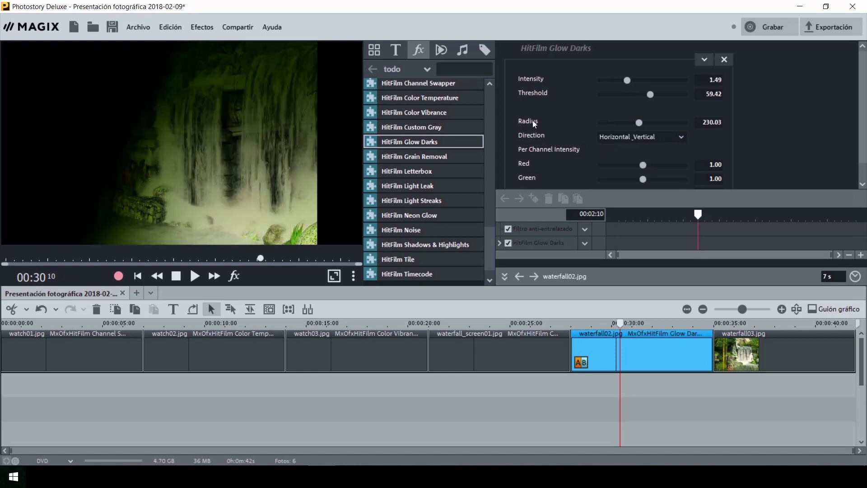
Set Glow Darks to radius 11.13 and threshold 31.16, with channel intensities of red 0.77, green 1.51 and blue 0.49
left_click_drag(638, 125, 606, 124)
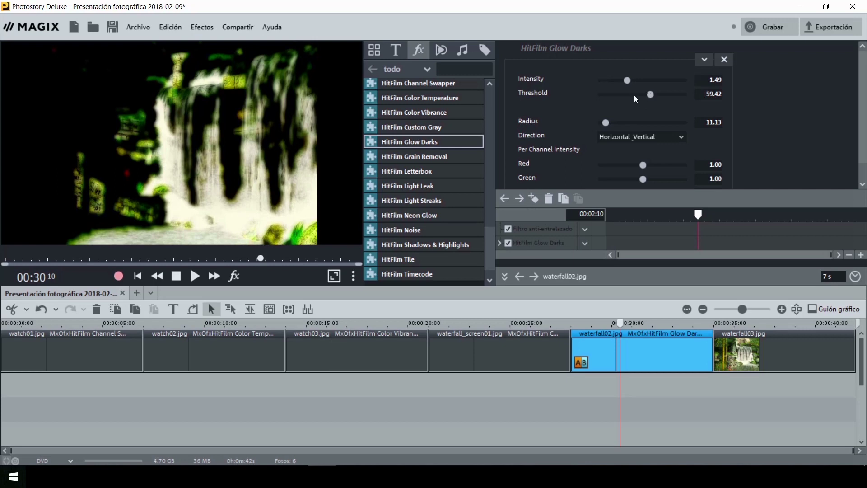
left_click_drag(633, 95, 627, 94)
scroll(837, 175, "down", 1)
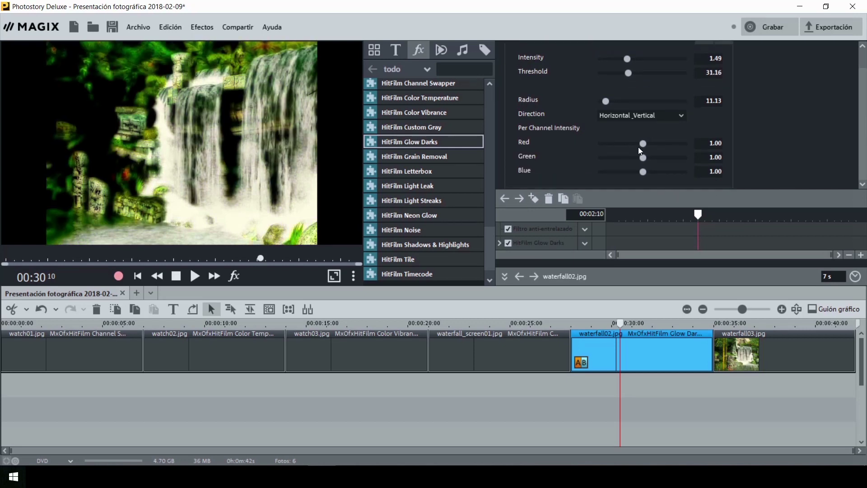
left_click_drag(643, 143, 623, 175)
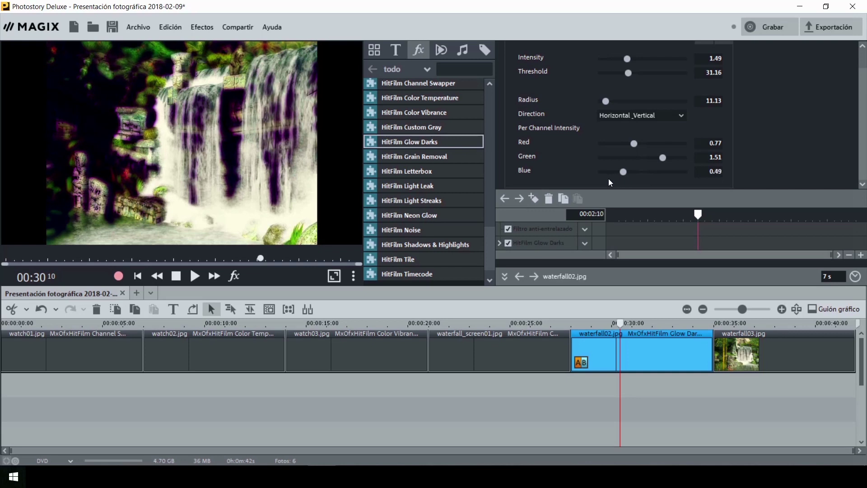
Apply HitFilm Grain Removal to waterfall03.jpg with 56 iterations, edge height 7.97 and delta 0.46
left_click(745, 352)
left_click(746, 323)
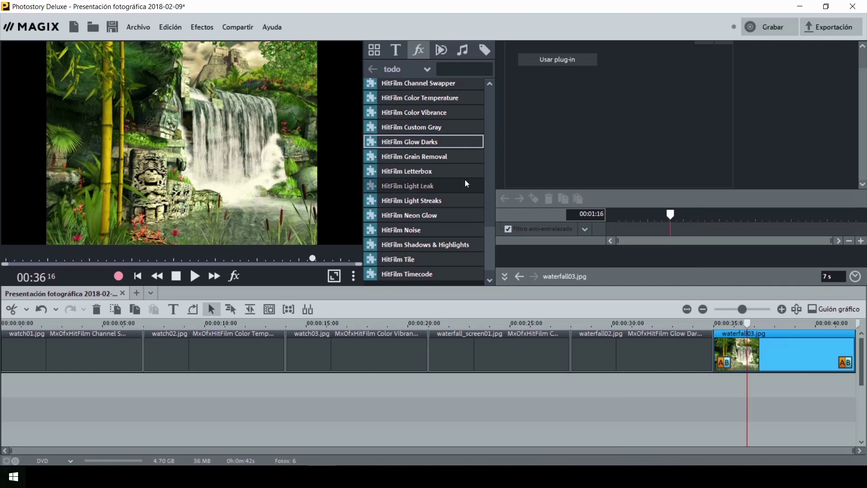
left_click(433, 156)
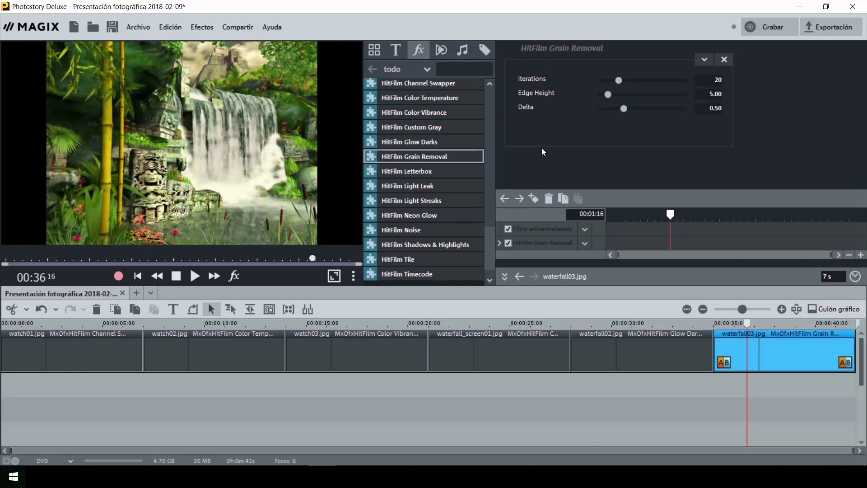
left_click_drag(618, 80, 615, 108)
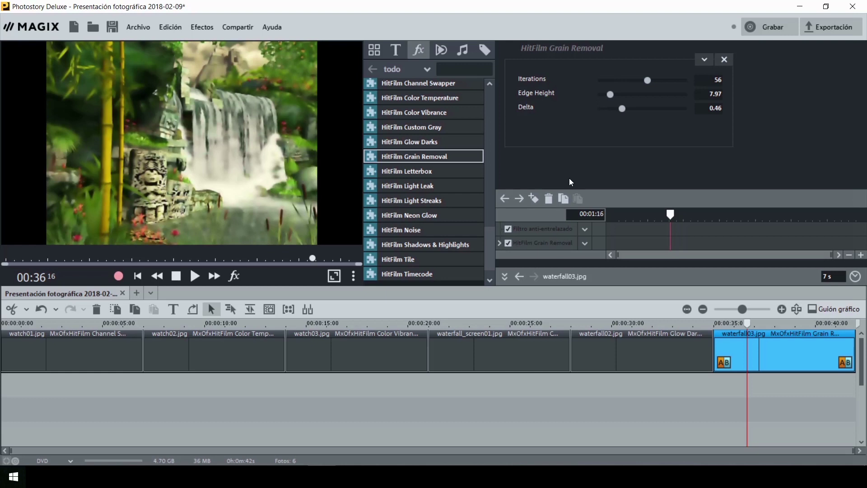
Remove the HitFilm Channel Swapper and Color Temperature effects from watch01.jpg
left_click(93, 324)
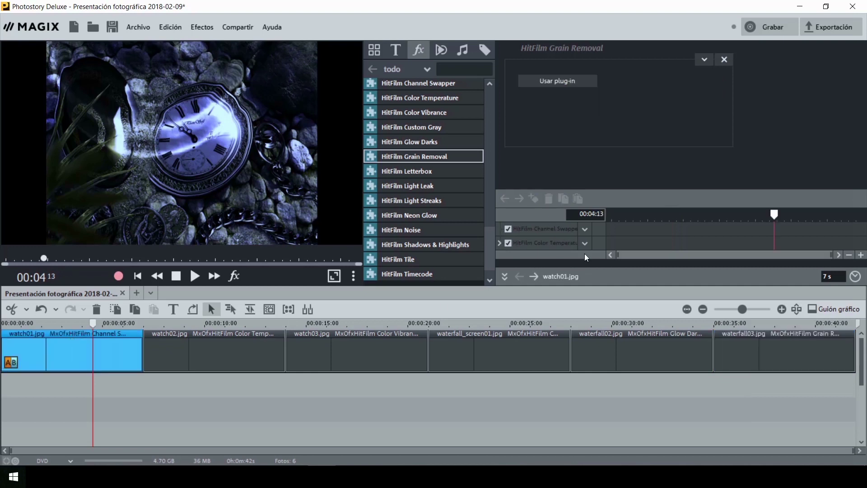
left_click(585, 231)
left_click(614, 242)
left_click(586, 229)
left_click(607, 242)
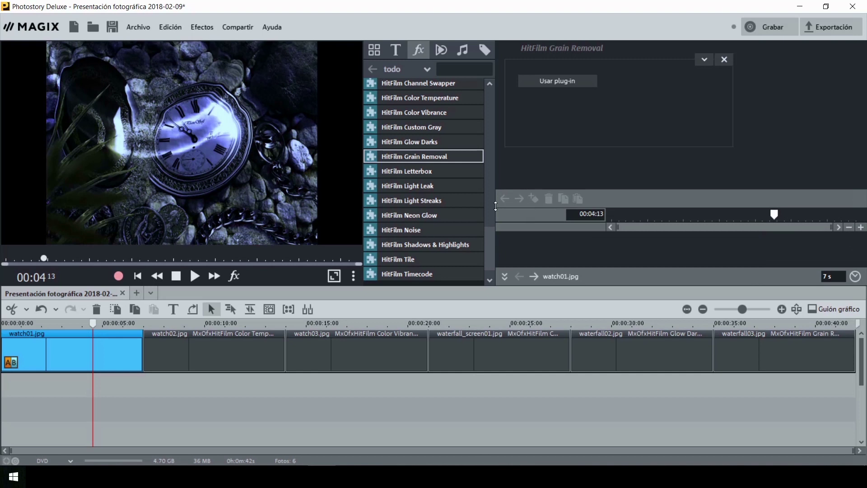
Apply HitFilm Letterbox to watch01.jpg with a Custom (w:h) aspect ratio of width 11.05 and height 7.75
left_click(419, 172)
left_click(560, 80)
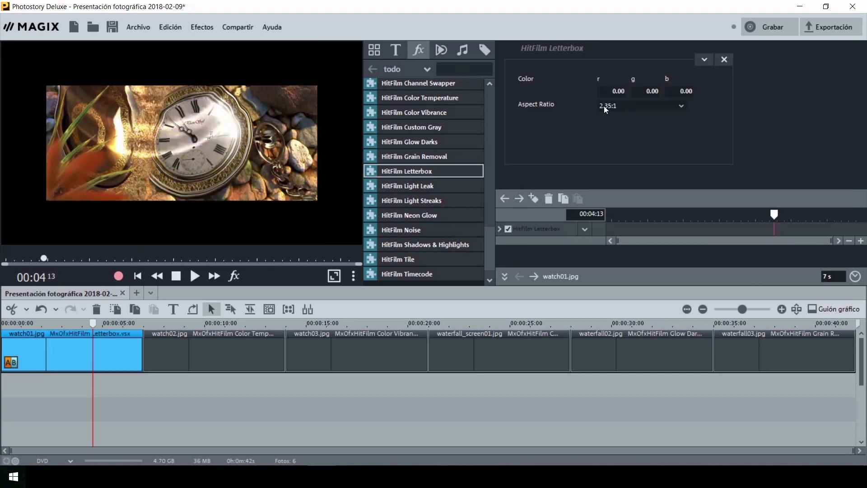
left_click(686, 107)
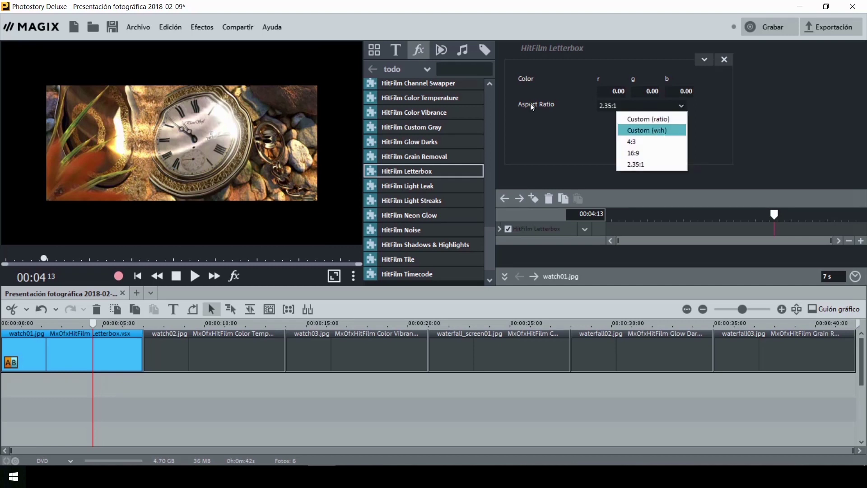
left_click(662, 129)
left_click_drag(660, 134, 631, 149)
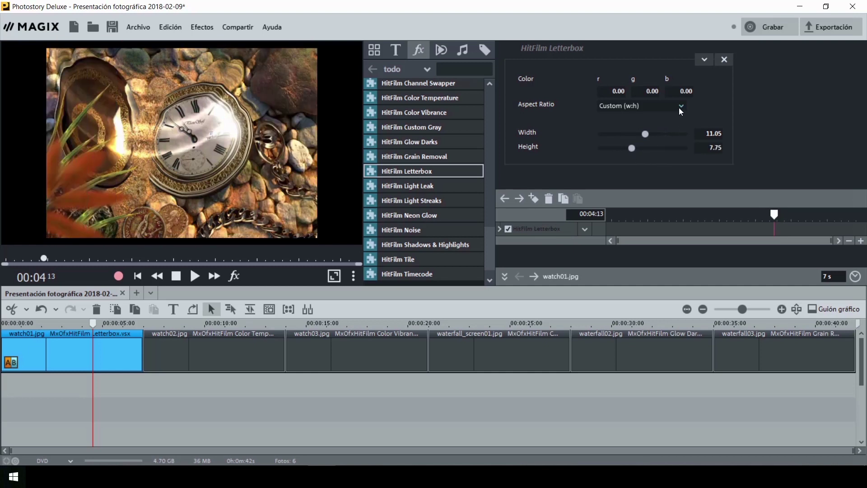
Try the 16:9 and 2.35:1 Letterbox aspect ratios, and set a Custom (ratio) of 1.16
left_click(680, 107)
left_click(660, 153)
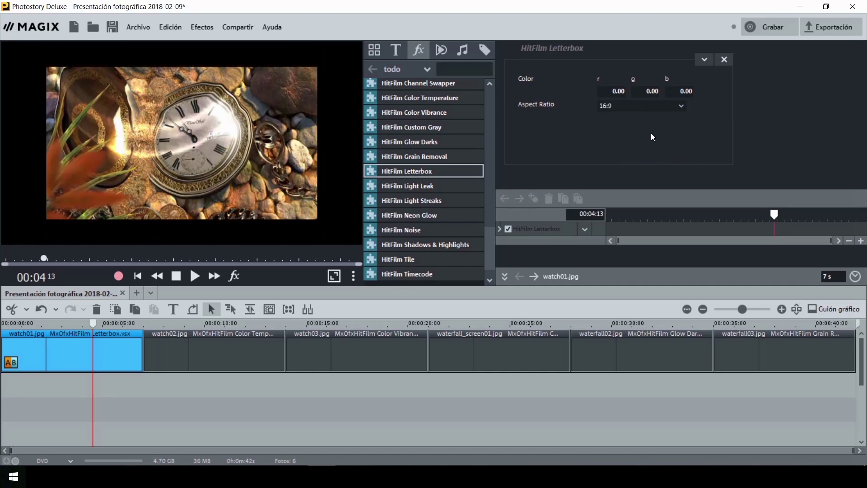
left_click(681, 106)
left_click(641, 165)
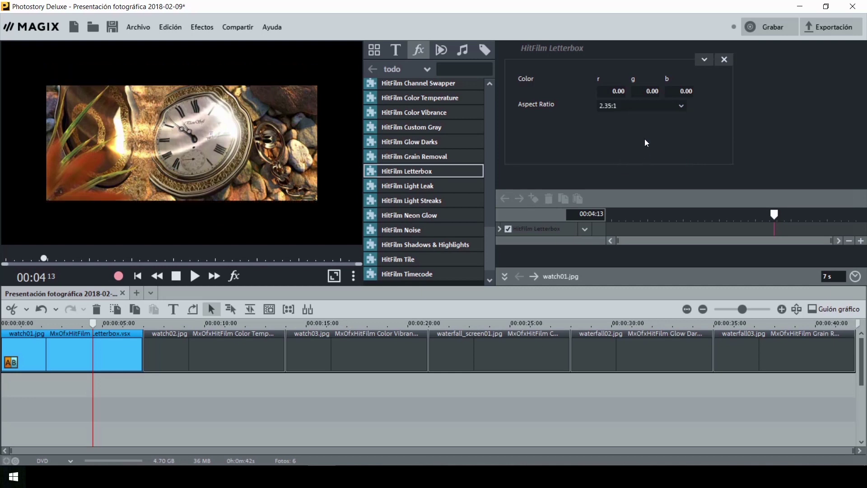
left_click(673, 106)
left_click(670, 118)
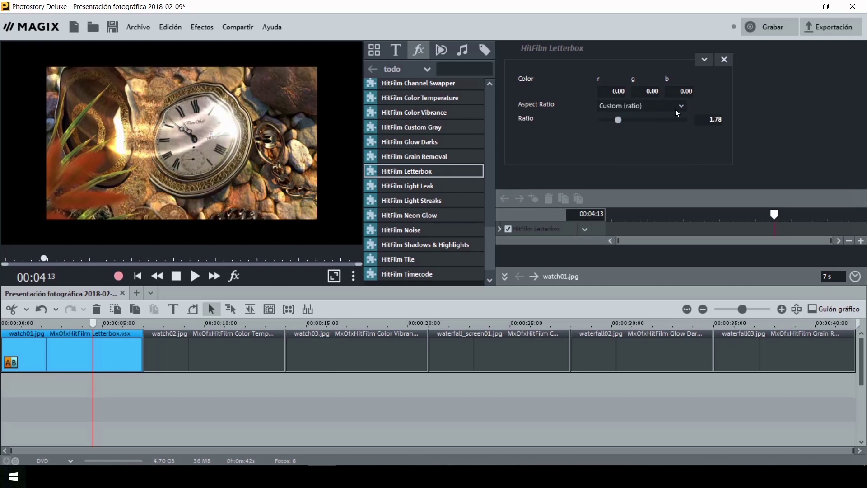
mouse_move(617, 119)
left_mouse_down()
mouse_move(638, 119)
mouse_move(612, 122)
left_mouse_up()
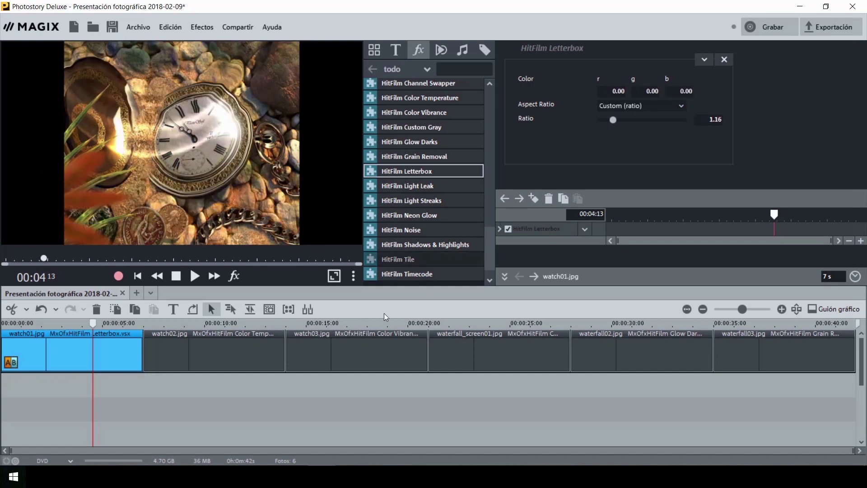
Remove the Letterbox effect from watch01.jpg and apply HitFilm Light Leak instead
left_click(585, 229)
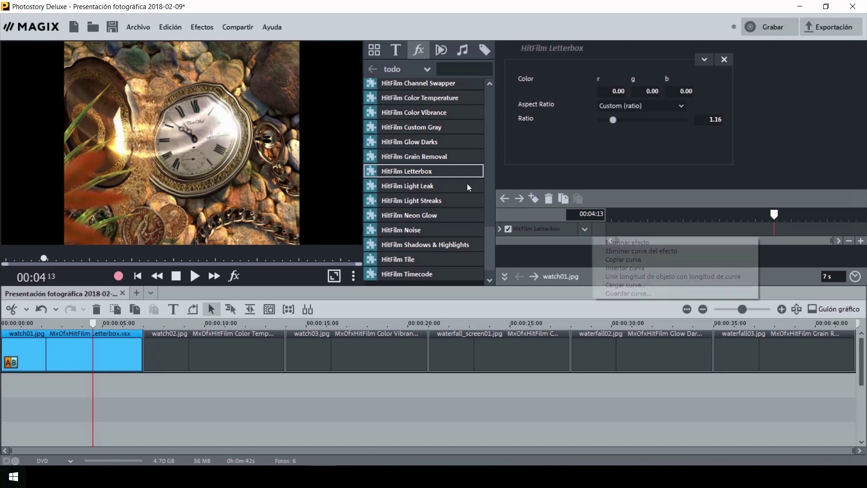
left_click(608, 238)
left_click(410, 187)
left_click(564, 81)
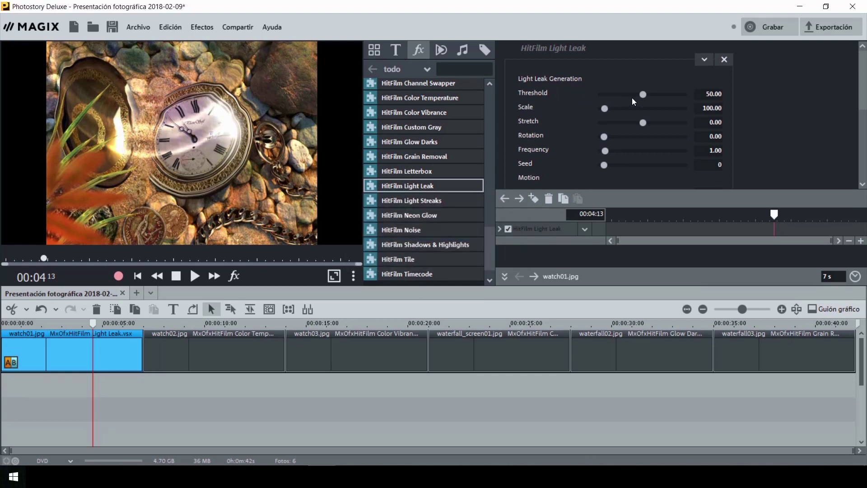
Adjust the Light Leak generation settings, then set shake amount 58.69, shake frequency 28.26, chroma range 73.19 and brightness 206.52
left_click_drag(640, 93, 680, 162)
left_click_drag(864, 105, 859, 161)
left_click_drag(606, 148, 640, 151)
left_click_drag(620, 107, 650, 103)
left_click_drag(863, 140, 864, 166)
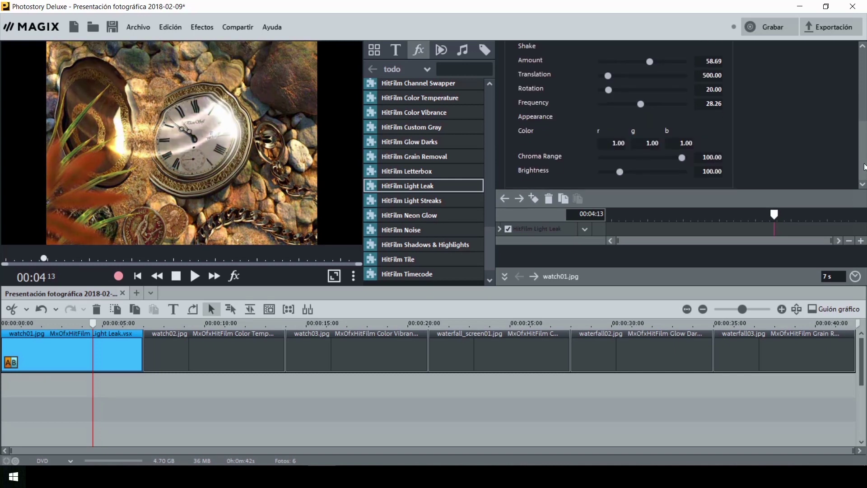
left_click_drag(621, 171, 661, 159)
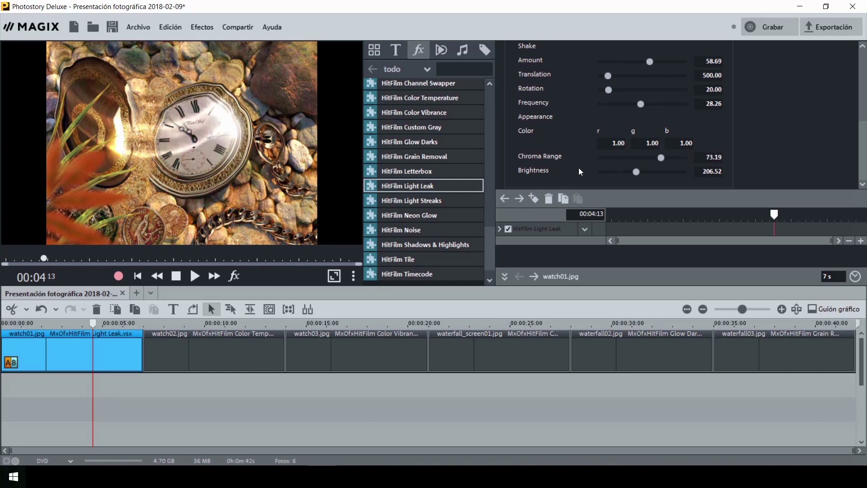
Remove the anti-interlace filter and the HitFilm Color Temperature effect from watch02.jpg
left_click(217, 353)
left_click(226, 323)
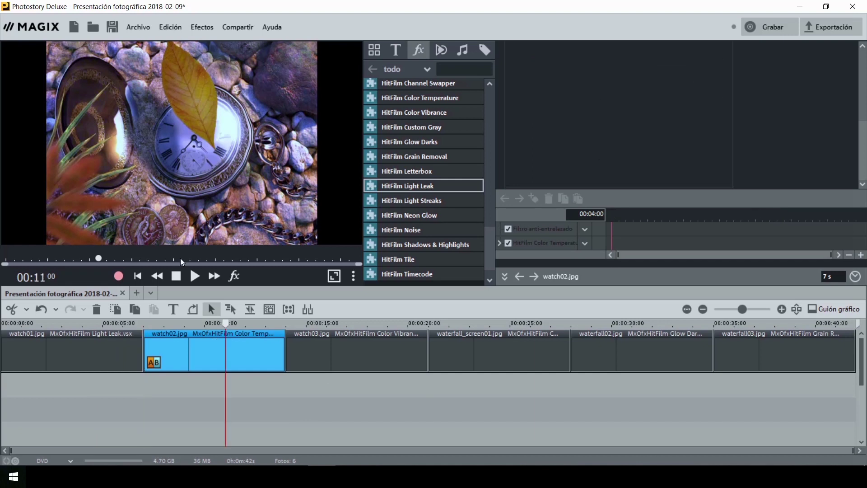
left_click(585, 228)
left_click(619, 240)
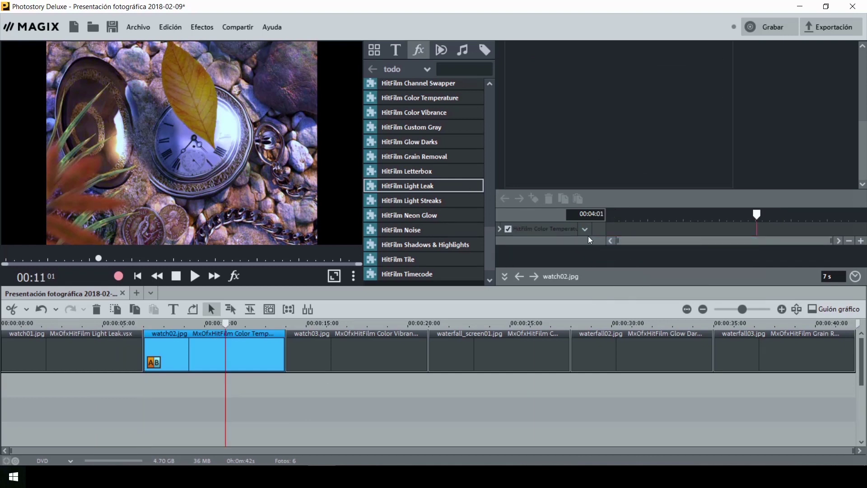
left_click(584, 229)
left_click(621, 241)
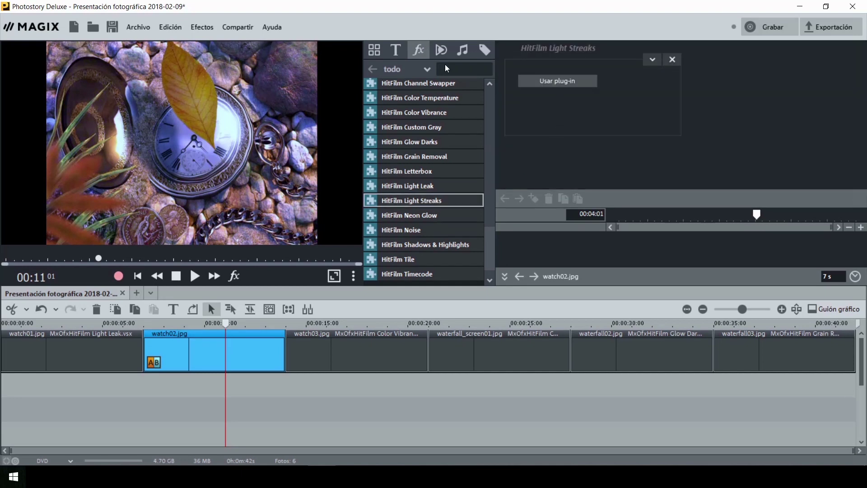
Apply HitFilm Light Streaks to watch02.jpg with brightness 1.67, threshold 0.54 and size 87.19
left_click(558, 81)
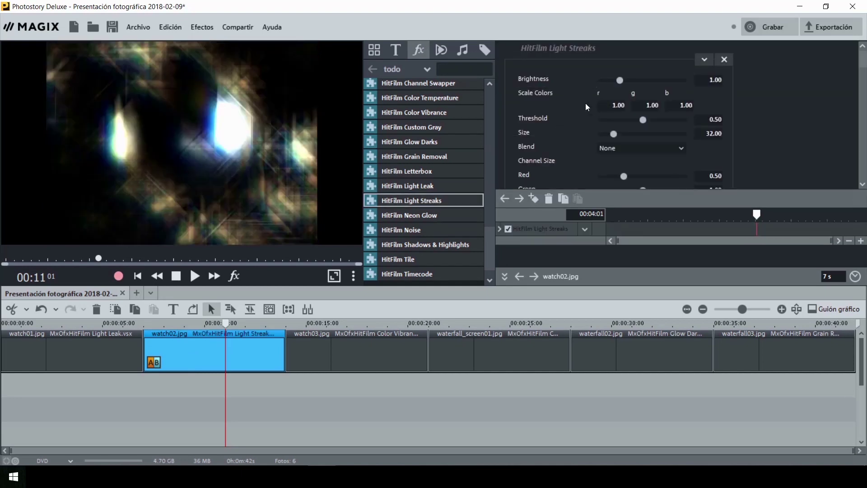
mouse_move(620, 79)
left_mouse_down()
mouse_move(676, 80)
mouse_move(631, 83)
left_mouse_up()
mouse_move(641, 120)
left_mouse_down()
mouse_move(624, 123)
mouse_move(656, 122)
mouse_move(630, 133)
left_mouse_up()
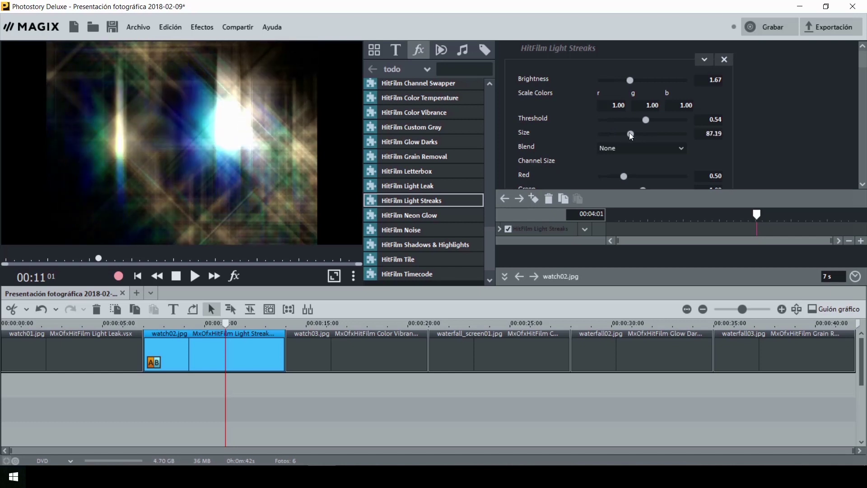
Try the Multiply blend for Light Streaks, return to Color Burn, and set the threshold to 0.17
left_click(678, 149)
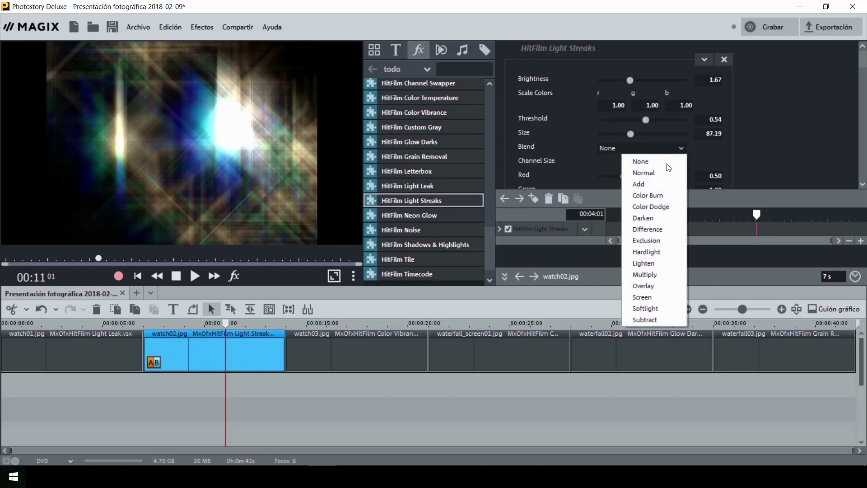
left_click(662, 195)
left_click(681, 149)
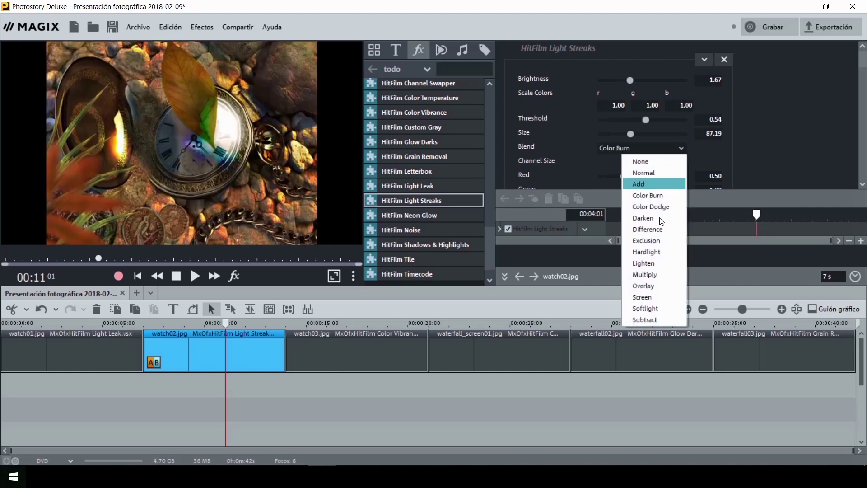
left_click(668, 274)
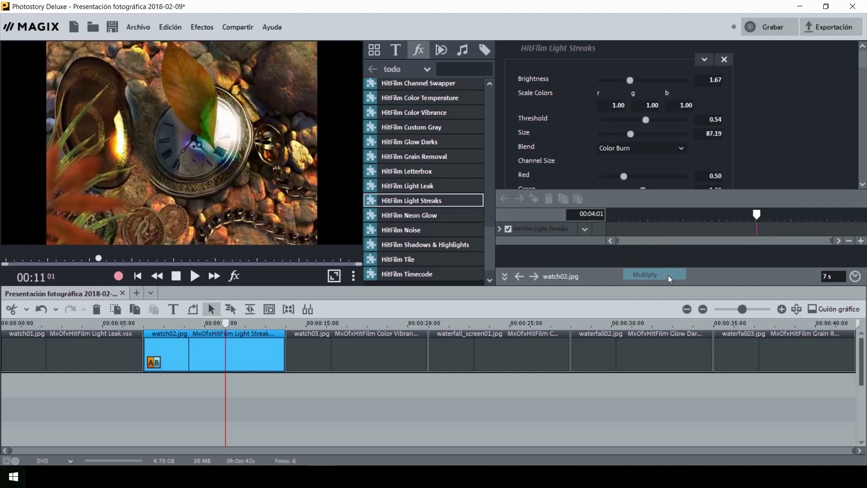
left_click(683, 147)
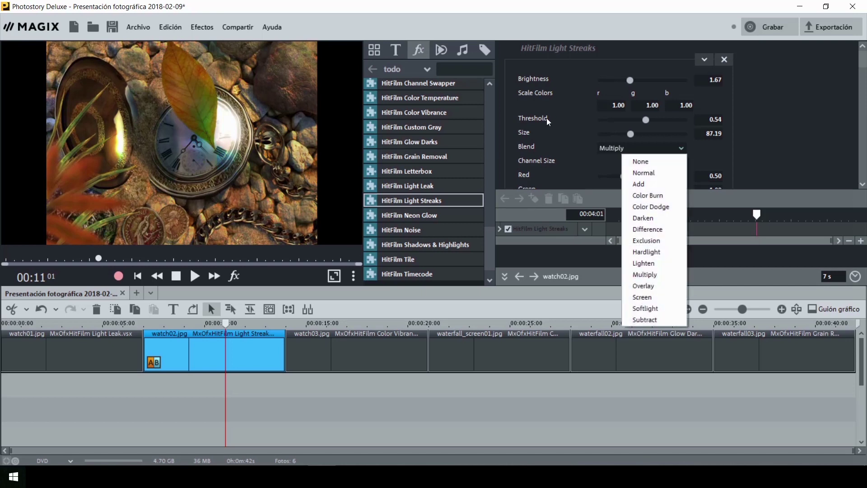
left_click(664, 200)
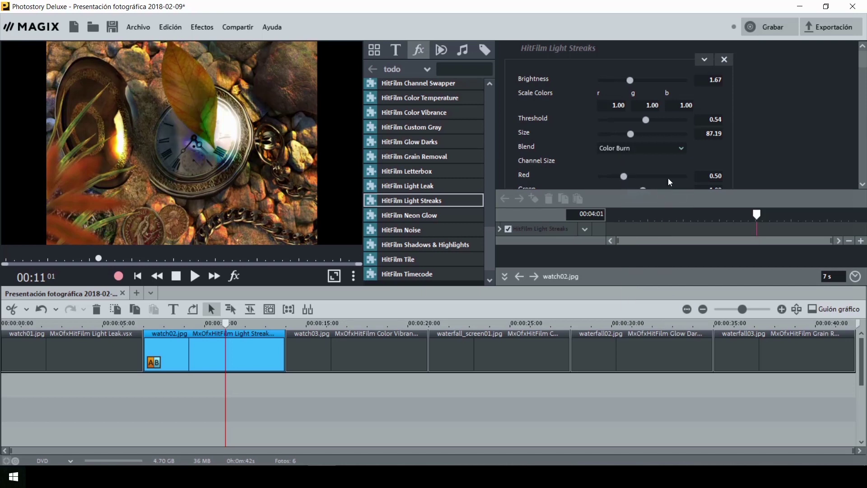
left_click_drag(645, 120, 616, 130)
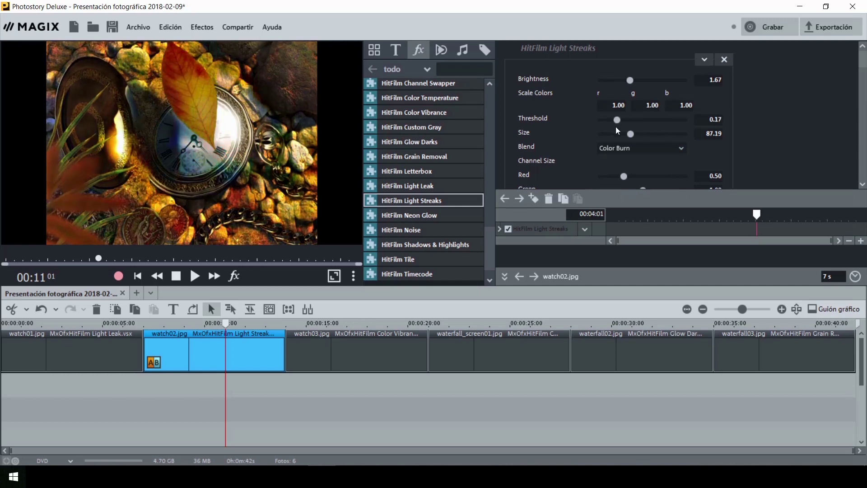
Remove the HitFilm Light Streaks effect from watch02.jpg
mouse_move(863, 60)
left_mouse_down()
mouse_move(863, 102)
mouse_move(863, 49)
left_mouse_up()
left_click(585, 228)
left_click(607, 241)
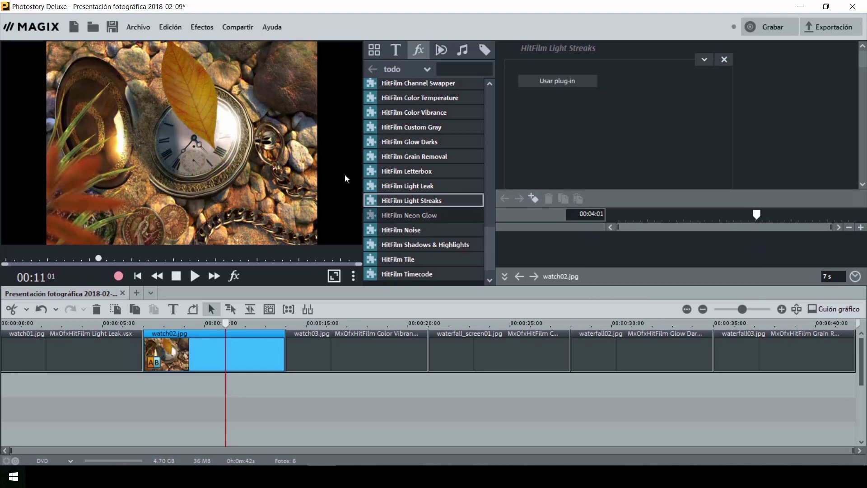
Apply HitFilm Neon Glow to watch02.jpg with intensity 0.67, expansion 274.55 and radius 163.25
left_click(433, 216)
left_click(558, 81)
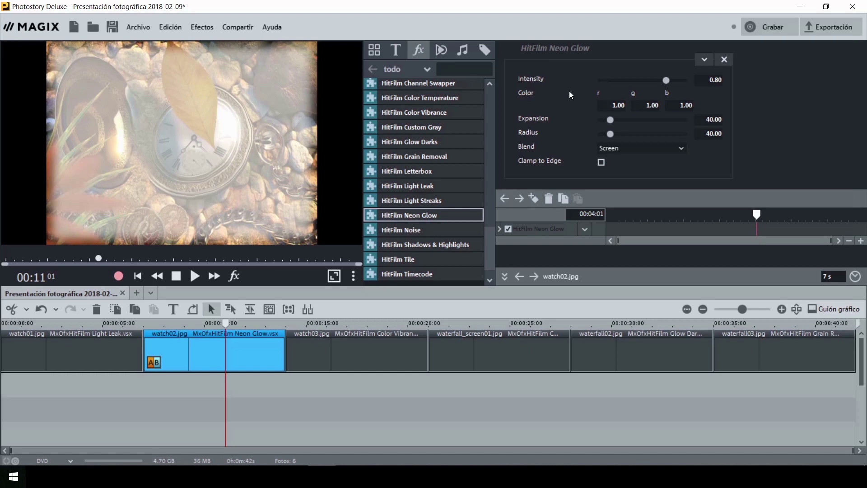
mouse_move(665, 81)
left_mouse_down()
mouse_move(638, 80)
mouse_move(657, 79)
left_mouse_up()
left_click_drag(610, 120, 630, 134)
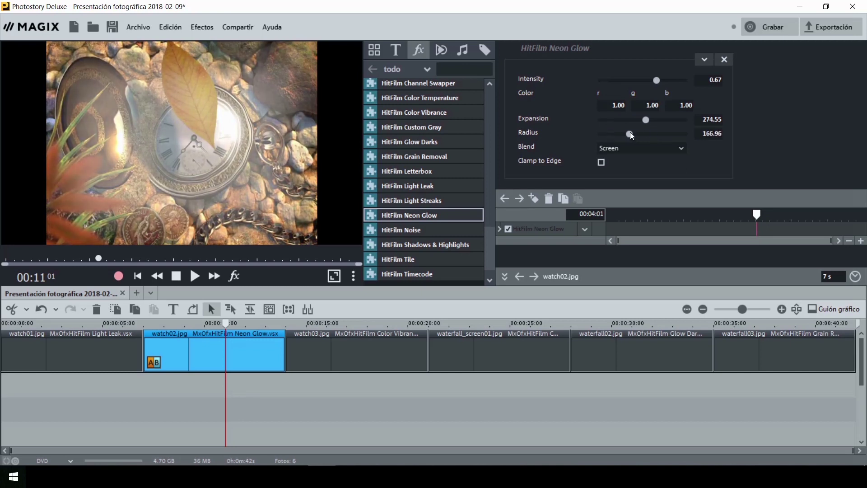
Try the Lighten blend for Neon Glow, change it to Difference, and enable Clamp to Edge
left_click(679, 149)
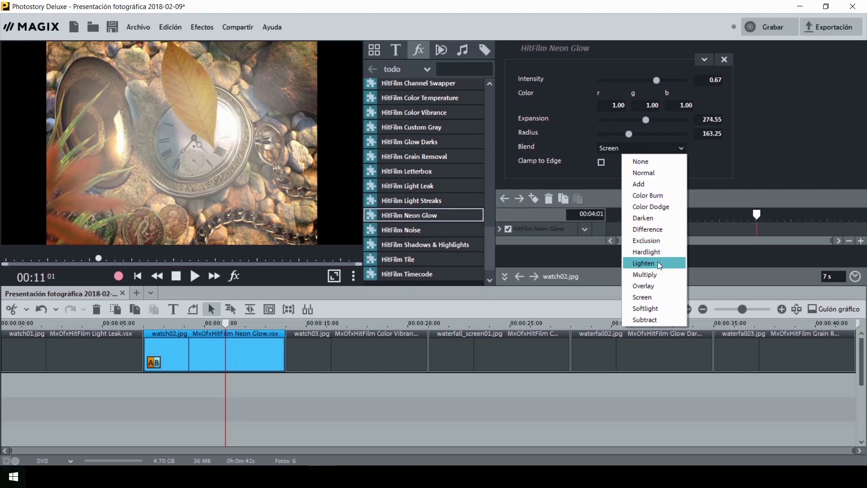
left_click(657, 262)
left_click(679, 149)
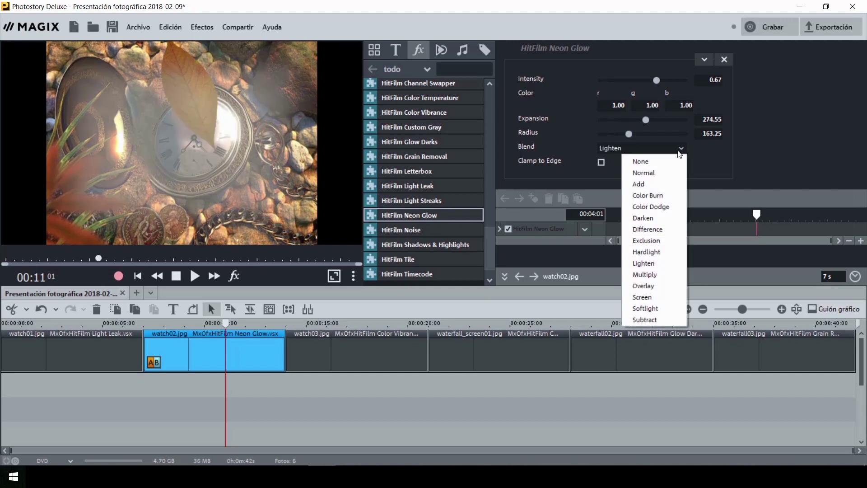
left_click(660, 230)
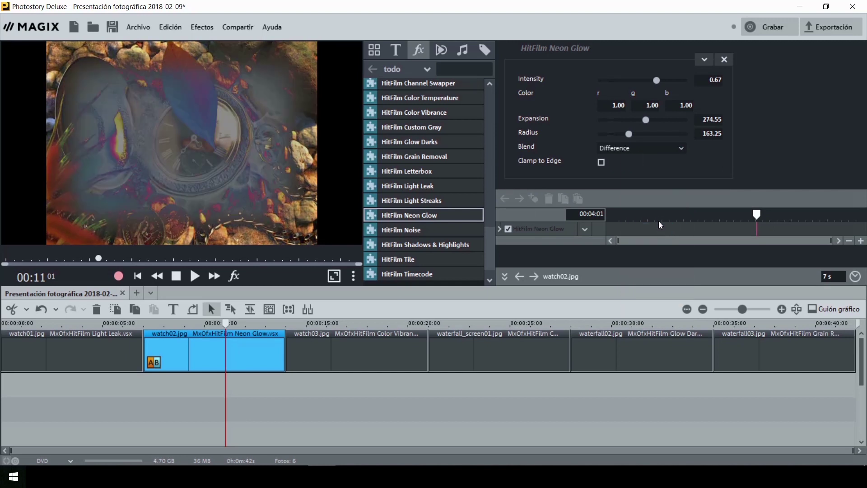
left_click(601, 162)
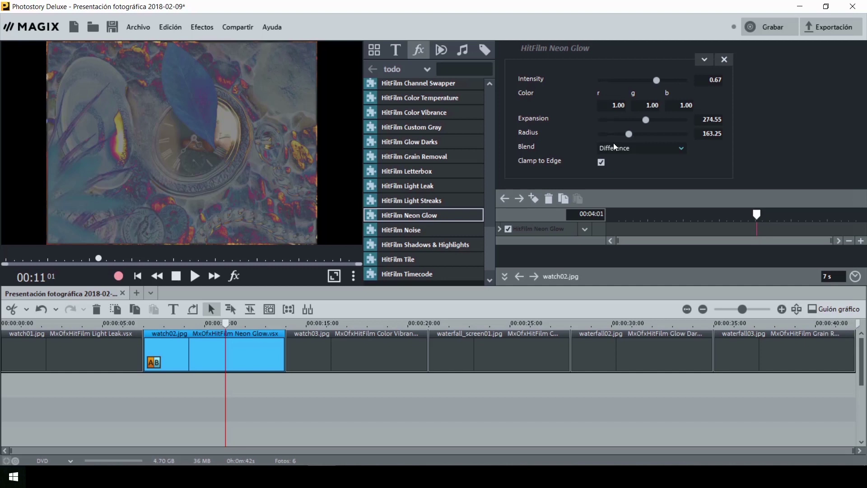
Preview the Neon Glow playback on watch02.jpg and remove the effect from the photo
left_click(195, 276)
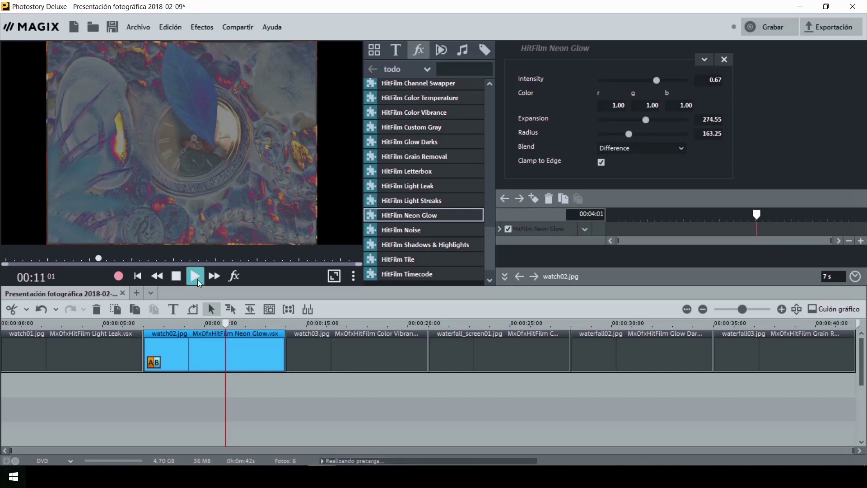
left_click(195, 277)
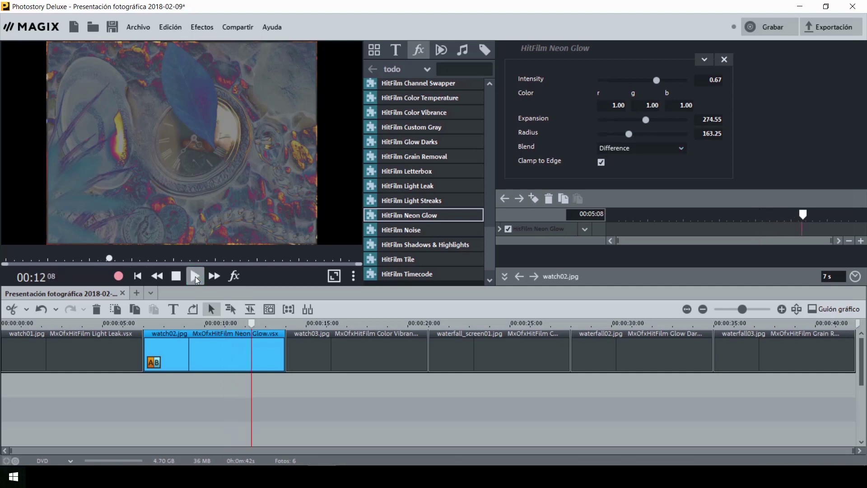
left_click(586, 229)
left_click(614, 242)
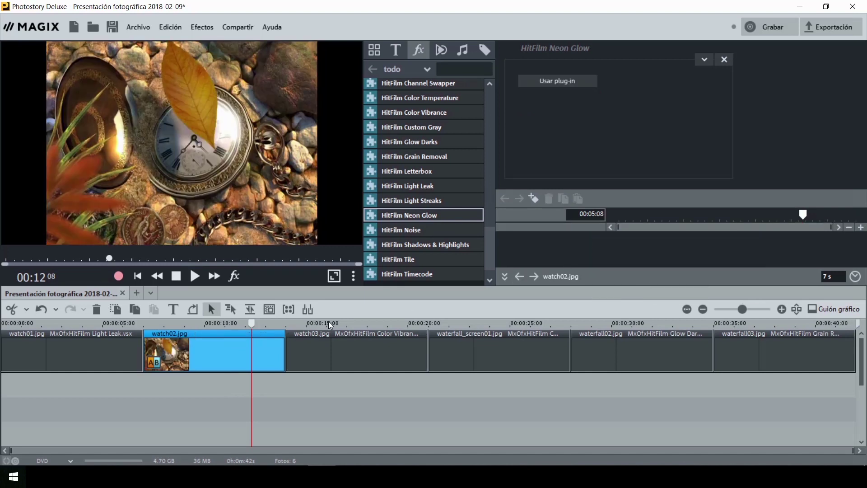
Apply HitFilm Noise to watch02.jpg with amount 77.54 and Monochrome enabled, and play the result
left_click(413, 230)
left_click(564, 81)
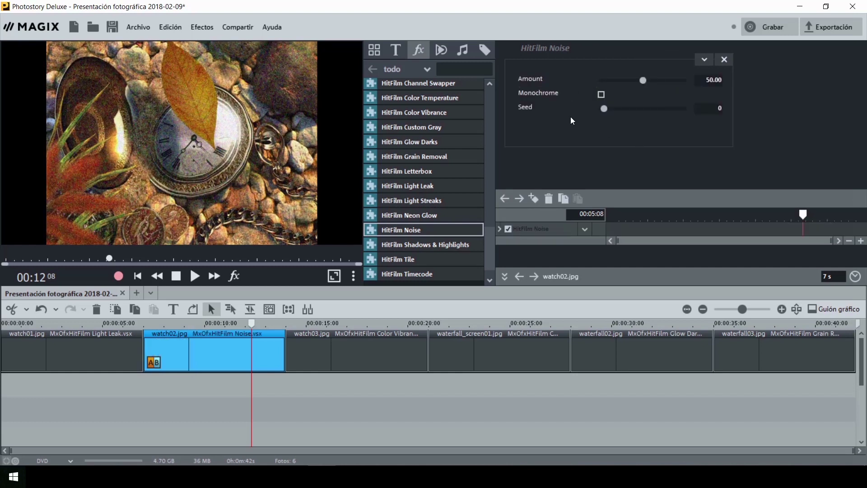
left_click_drag(642, 81, 663, 77)
left_click(601, 94)
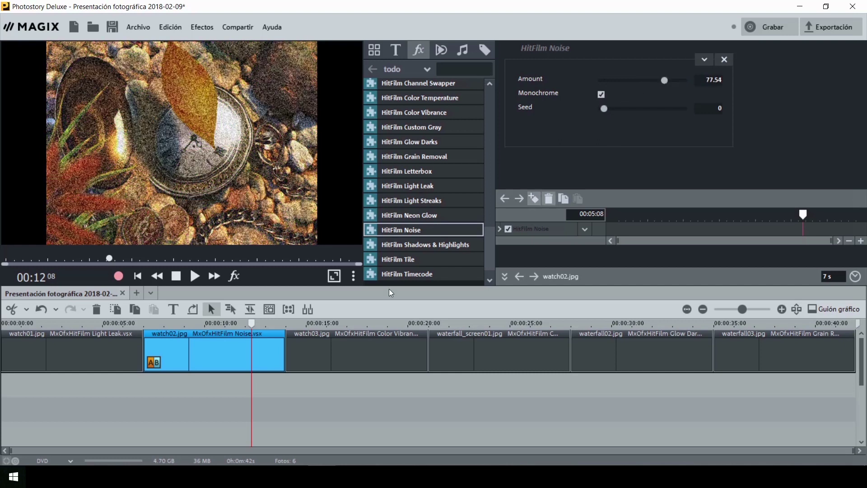
left_click(190, 278)
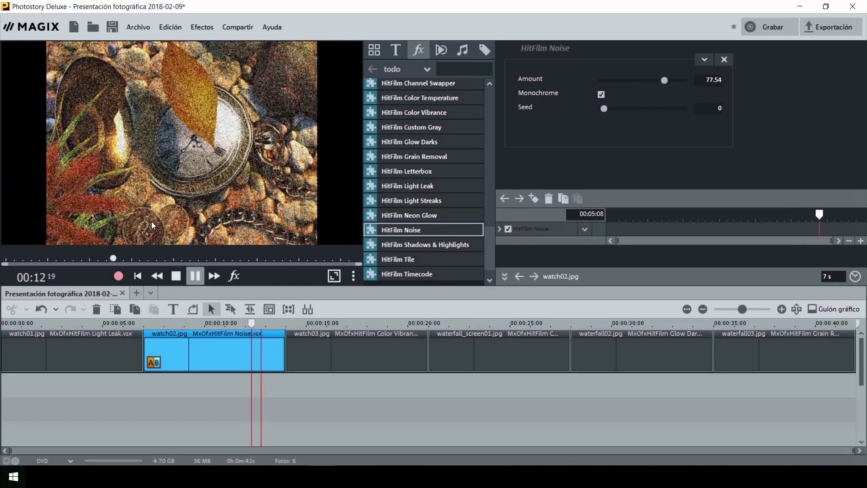
Set the HitFilm Noise seed on watch02.jpg to 8695 and preview the playback
left_click(156, 323)
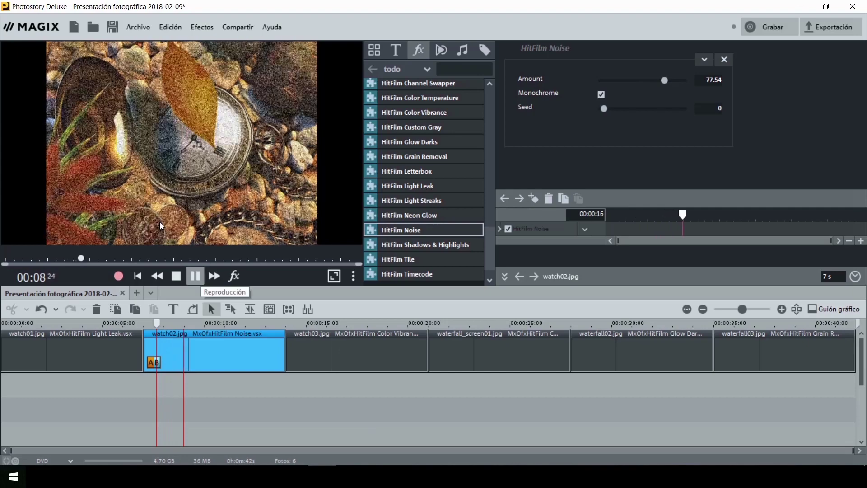
key("space")
left_click_drag(603, 108, 671, 107)
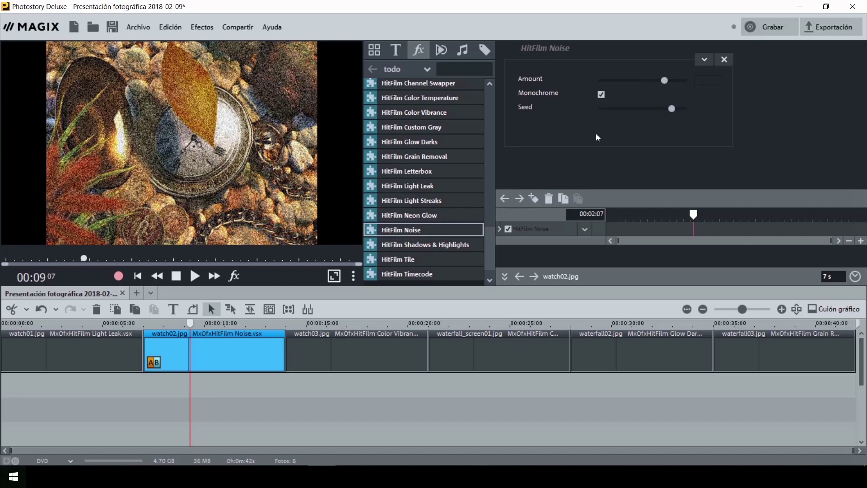
left_click(191, 277)
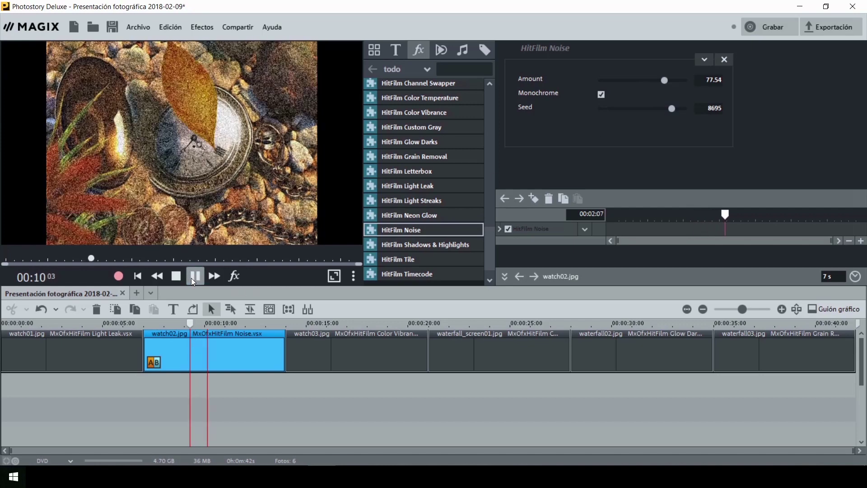
left_click(191, 277)
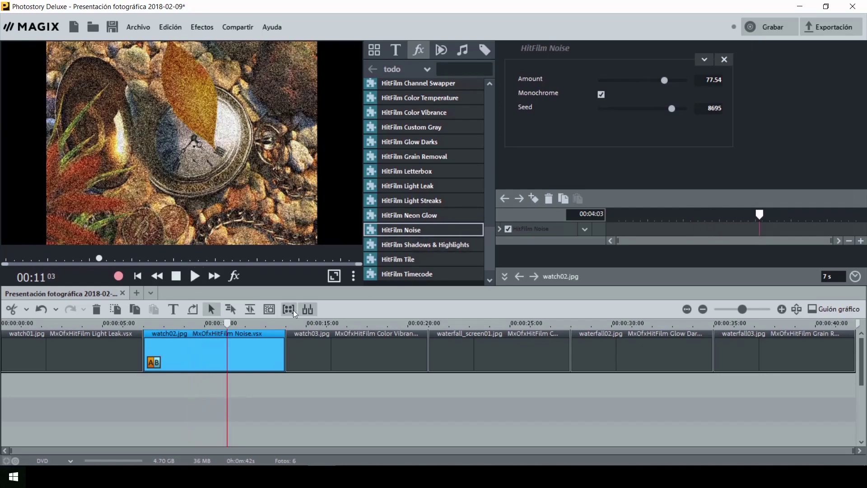
Remove the HitFilm Noise effect from watch02.jpg
mouse_move(259, 338)
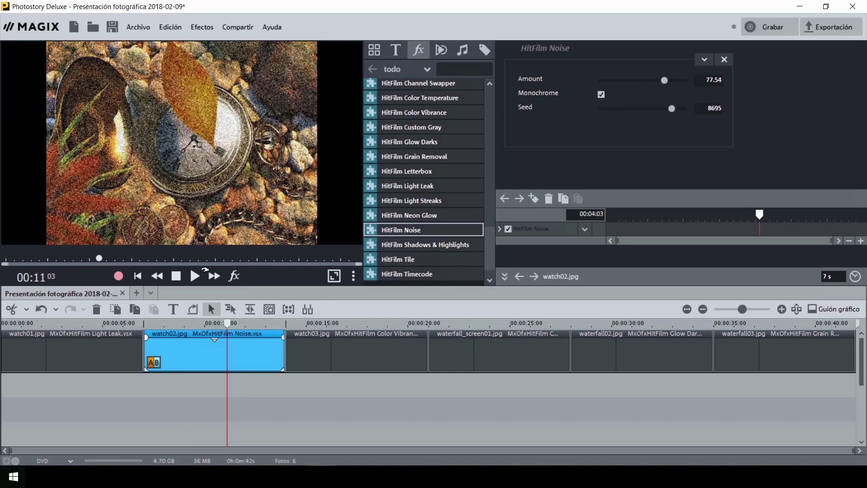
left_click(585, 229)
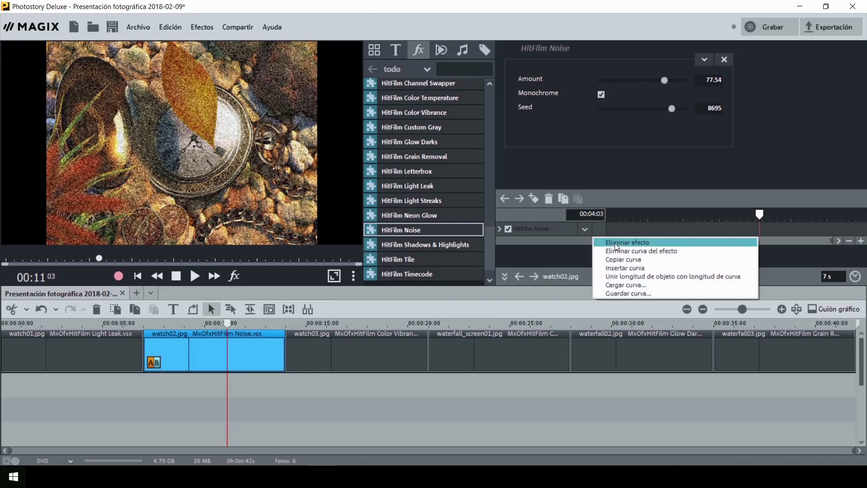
left_click(613, 243)
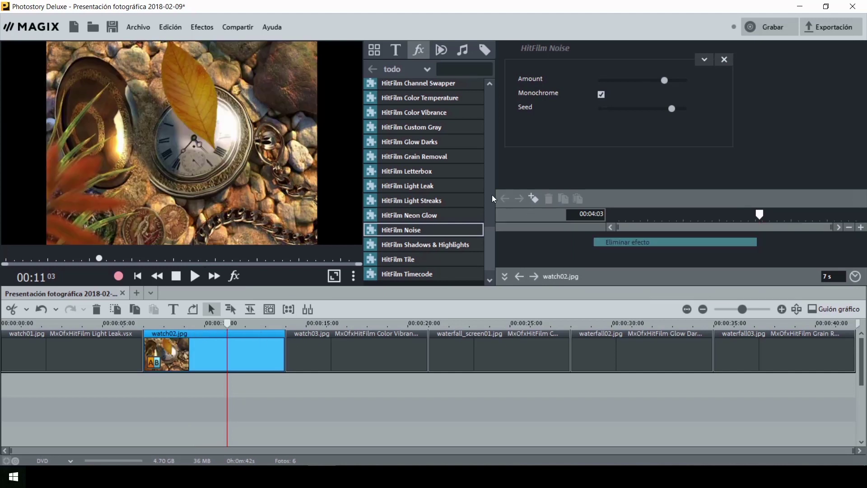
Apply HitFilm Shadows & Highlights to watch02.jpg with shadow amount 5.07, highlight amount 82.61, shadow tonal width 56.52, radius 63.77 and black clip 25.36
left_click(425, 244)
left_click(561, 81)
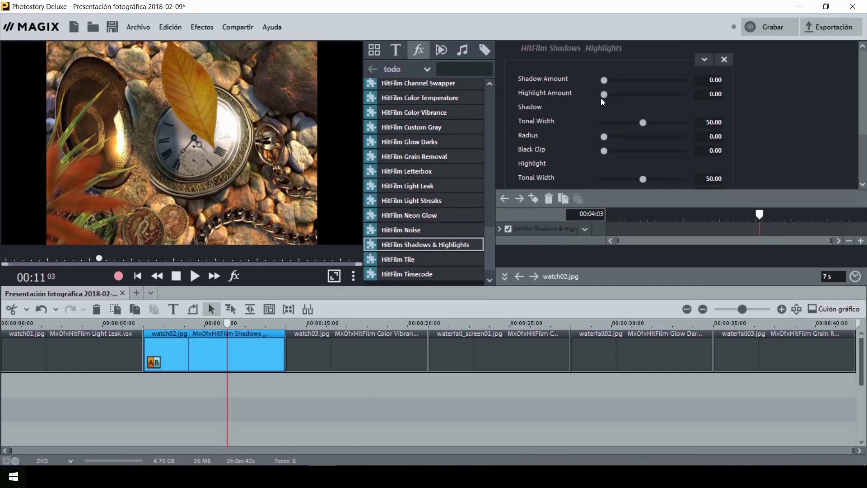
mouse_move(604, 80)
left_mouse_down()
mouse_move(670, 93)
mouse_move(590, 79)
mouse_move(670, 79)
mouse_move(608, 80)
left_mouse_up()
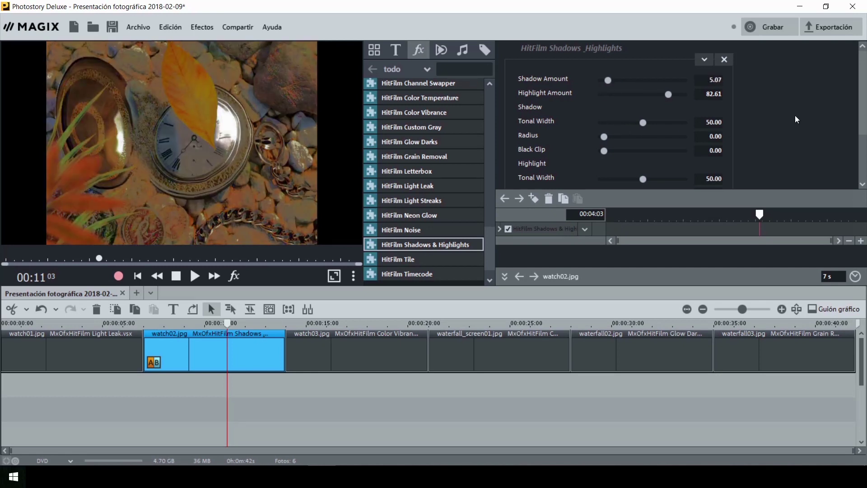
mouse_move(864, 110)
left_mouse_down()
mouse_move(865, 153)
mouse_move(864, 94)
left_mouse_up()
left_click_drag(642, 121, 624, 151)
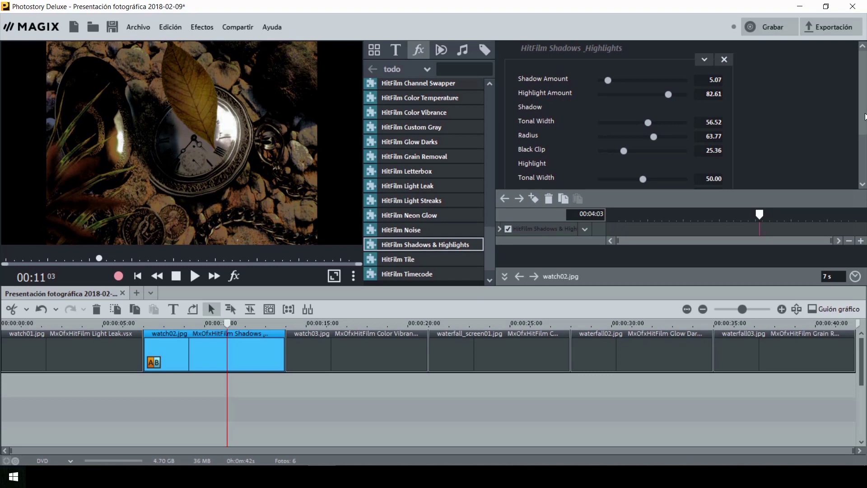
Set the Shadows & Highlights white clip to 42.03, midtone contrast to 76.81 and blend with original to 58.69
scroll(727, 155, "down", 3)
left_click_drag(680, 136, 636, 136)
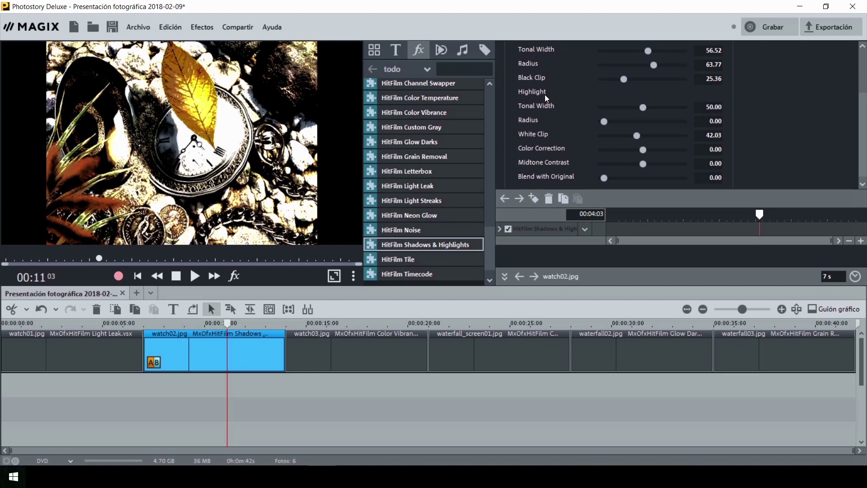
scroll(864, 129, "down", 1)
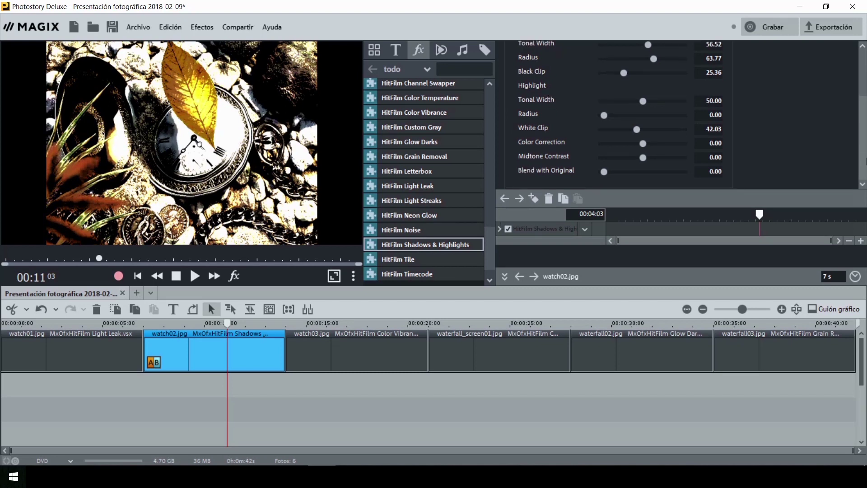
left_click_drag(642, 159, 672, 158)
left_click_drag(603, 171, 649, 171)
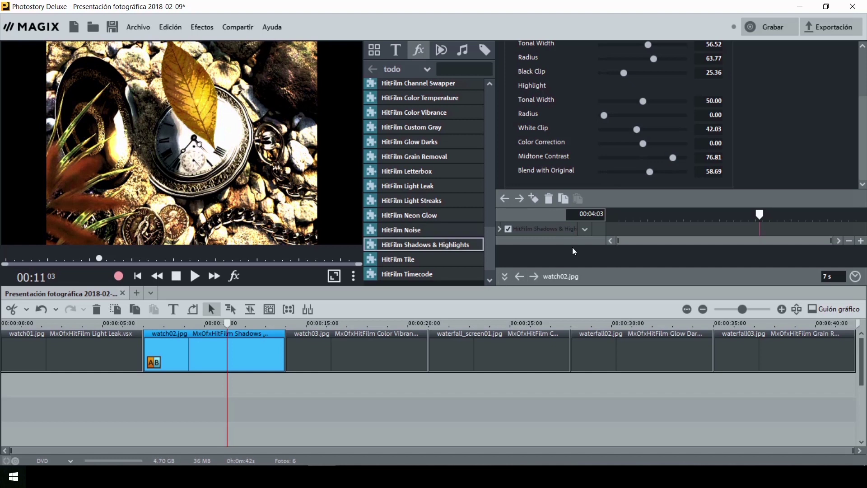
Remove the HitFilm Shadows & Highlights effect from watch02.jpg
scroll(808, 149, "up", 1)
scroll(812, 159, "down", 1)
left_click(586, 229)
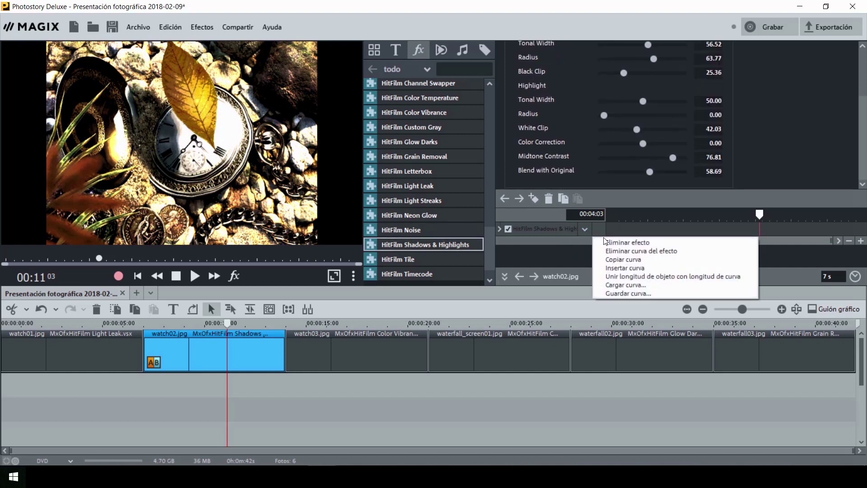
left_click(608, 242)
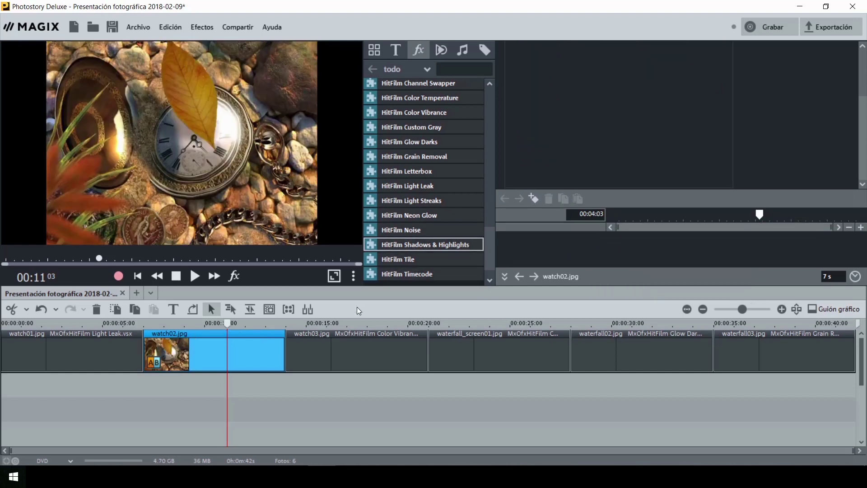
Apply HitFilm Tile to watch03.jpg, slightly lowering its scale and increasing its X position
left_click(358, 328)
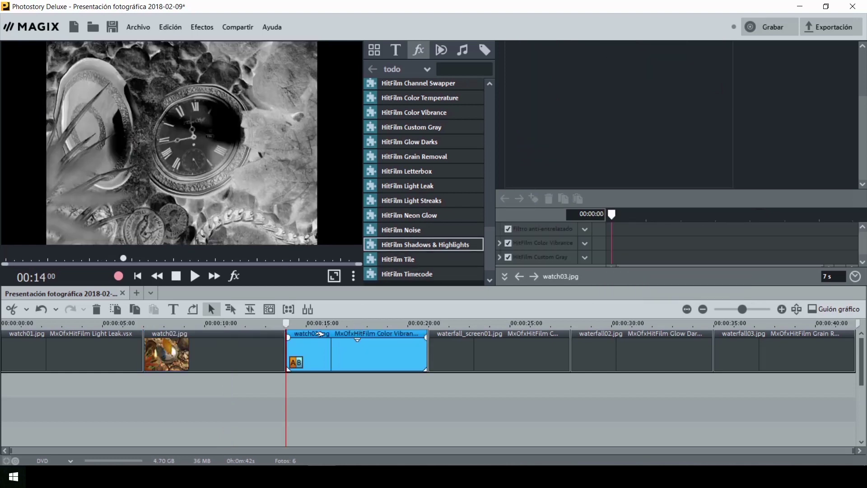
left_click(235, 324)
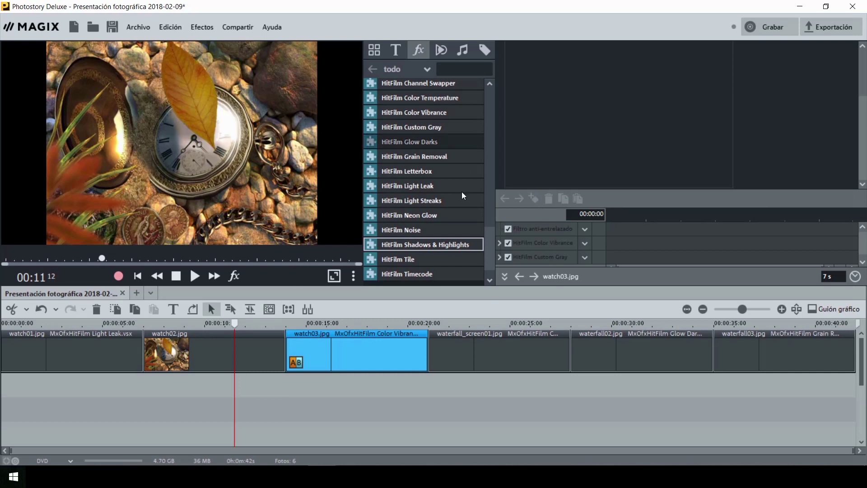
left_click_drag(416, 260, 408, 259)
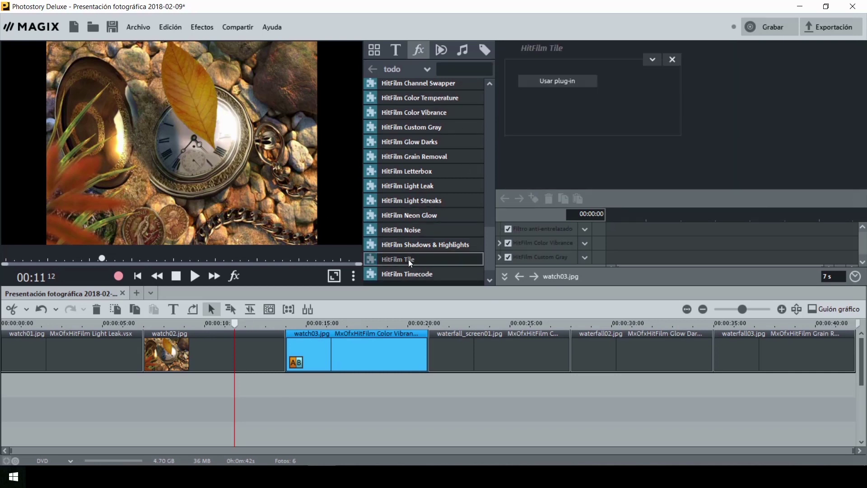
left_click(566, 82)
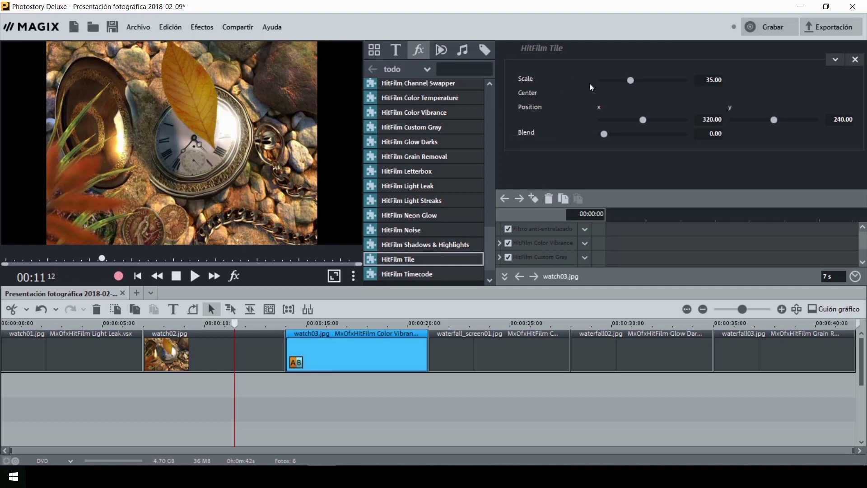
mouse_move(630, 80)
left_mouse_down()
mouse_move(676, 78)
mouse_move(627, 82)
left_mouse_up()
mouse_move(643, 119)
left_mouse_down()
mouse_move(668, 117)
mouse_move(657, 119)
left_mouse_up()
Apply HitFilm Tile to watch02.jpg with scale 17.50 and blend 34.06
left_click(215, 334)
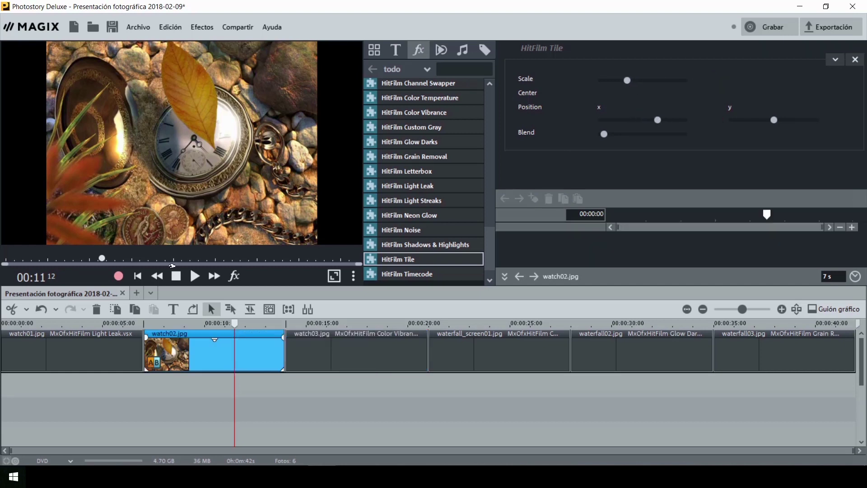
left_click(592, 85)
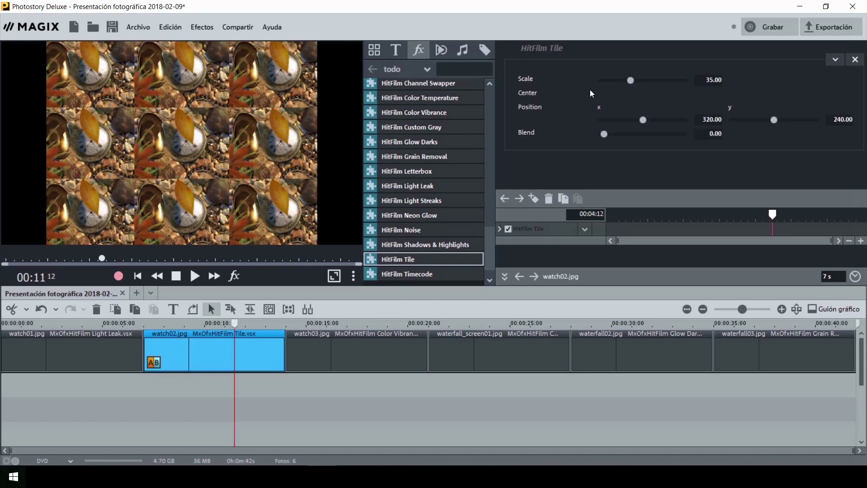
mouse_move(235, 324)
left_mouse_down()
mouse_move(193, 324)
mouse_move(218, 323)
left_mouse_up()
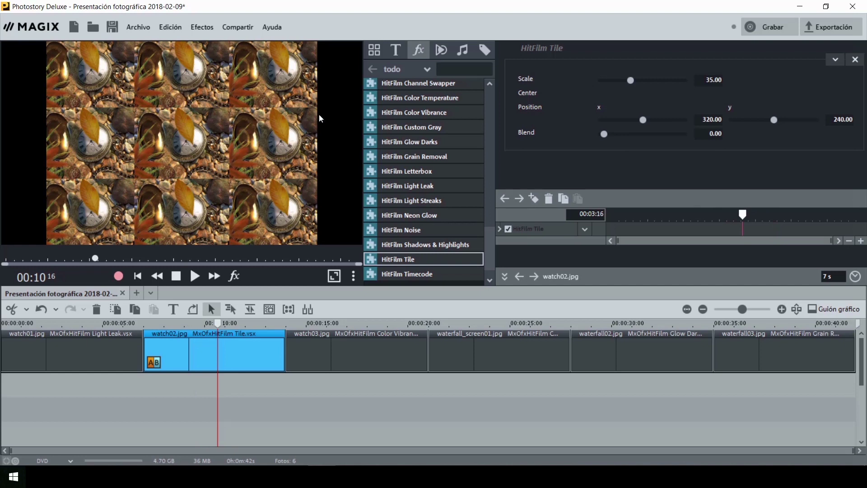
mouse_move(630, 81)
left_mouse_down()
mouse_move(656, 80)
mouse_move(618, 86)
left_mouse_up()
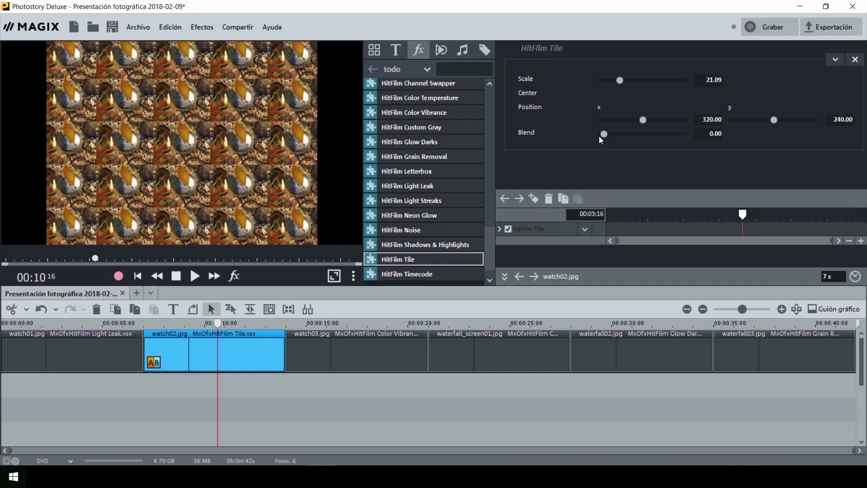
left_click_drag(605, 132, 641, 119)
left_click_drag(619, 80, 616, 85)
Preview the Tile playback on watch02.jpg and remove the effect from the photo
left_click(192, 280)
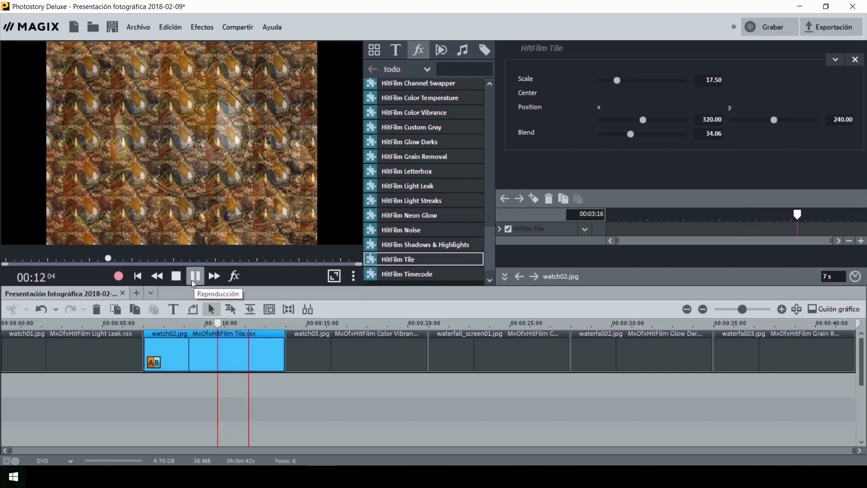
left_click(193, 277)
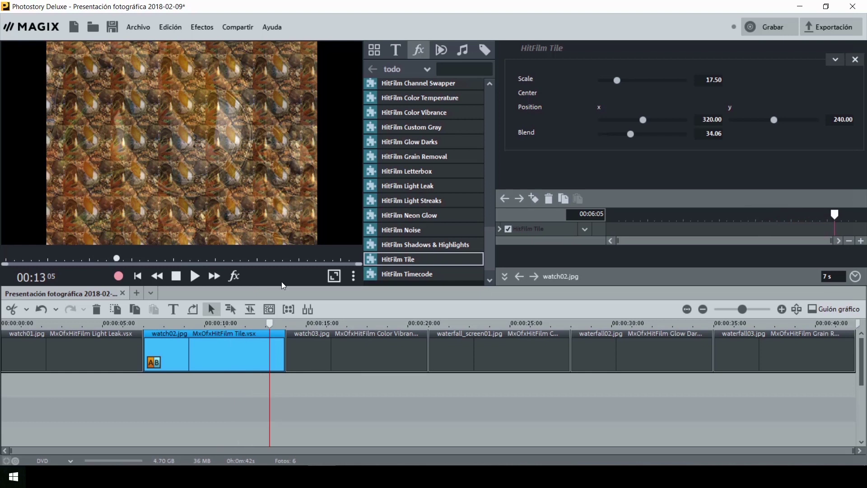
left_click_drag(488, 239, 496, 266)
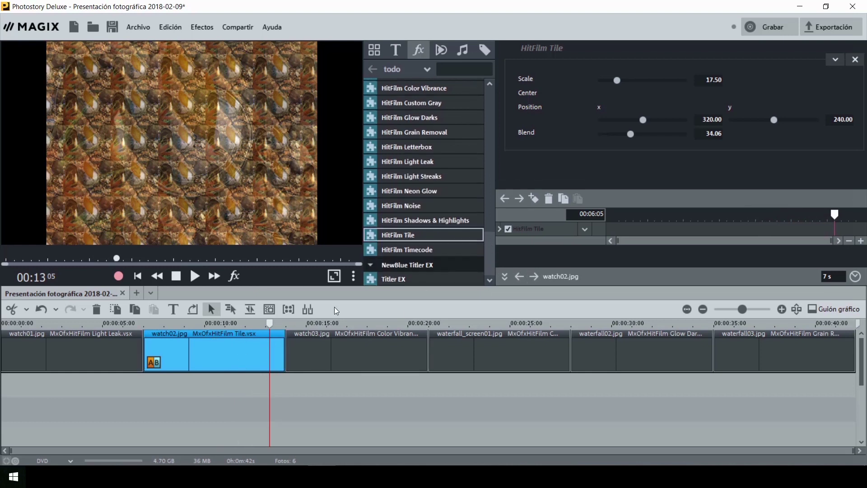
left_click(584, 229)
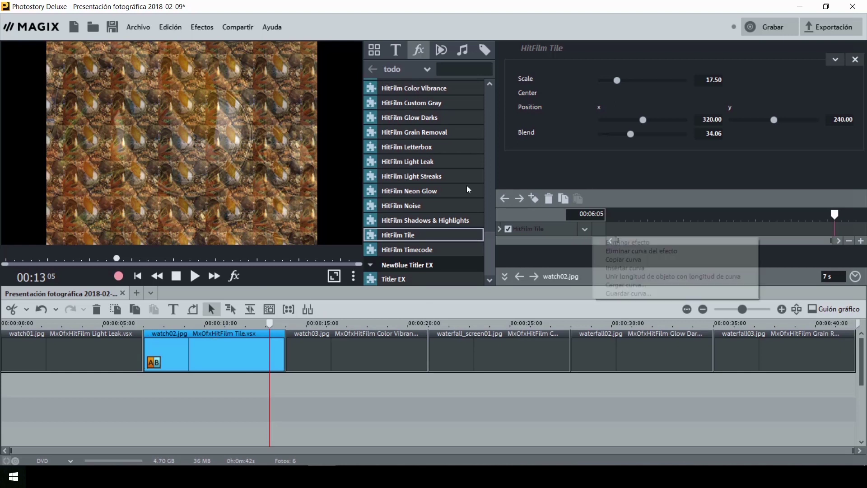
left_click(634, 244)
Apply HitFilm Timecode to watch02.jpg and play it from near the photo's start
left_click(415, 252)
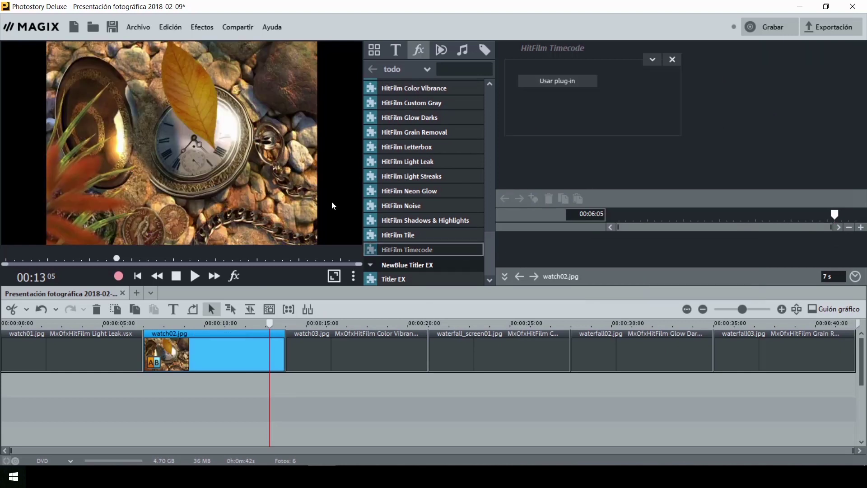
left_click(560, 81)
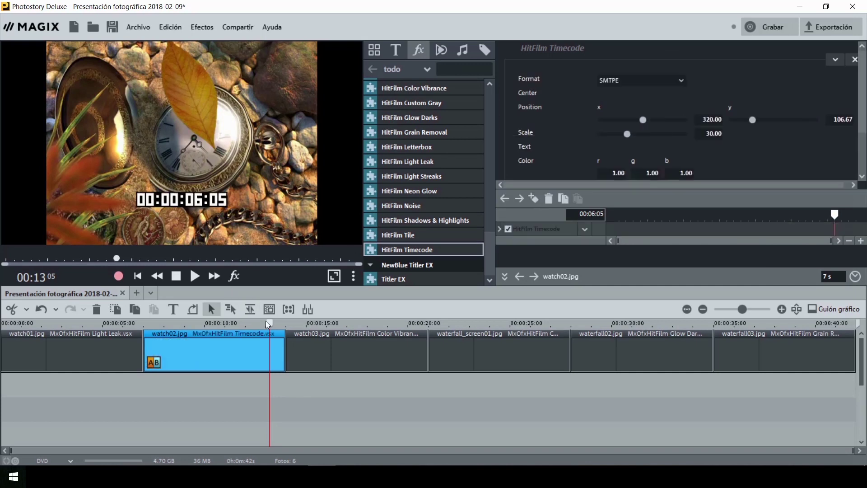
left_click_drag(268, 322, 159, 323)
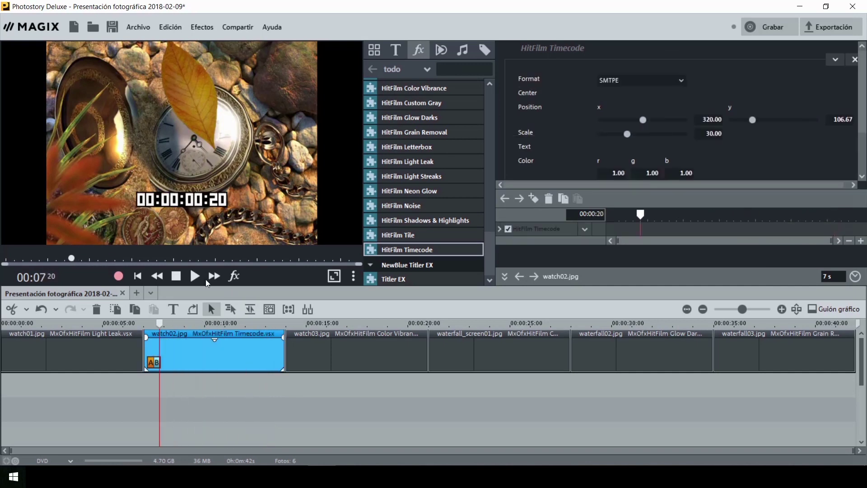
left_click(194, 276)
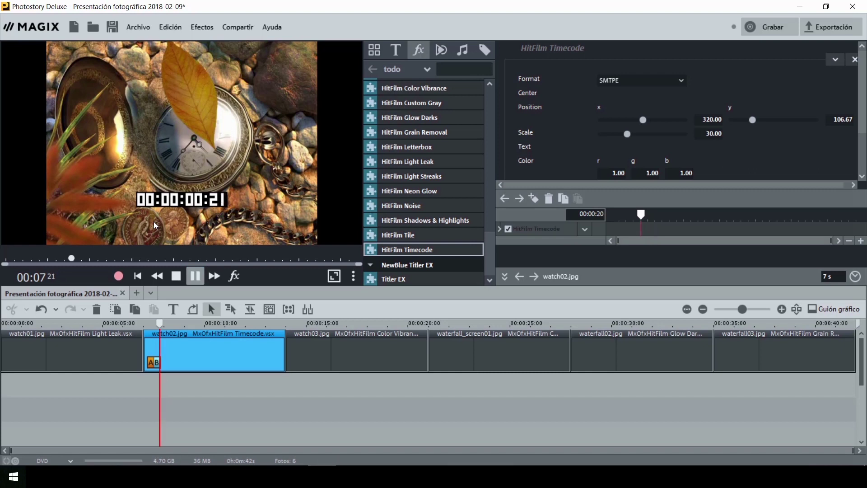
left_click(194, 276)
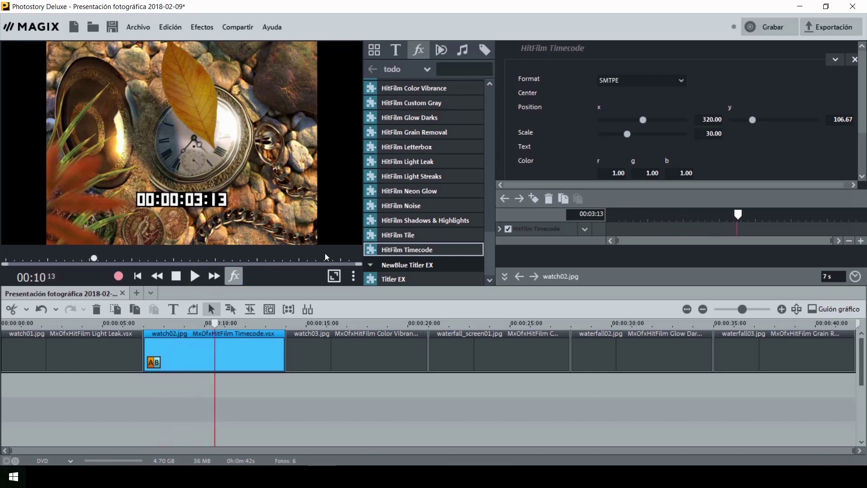
Set the Timecode format to Frames and preview the playback on watch02.jpg
left_click(641, 80)
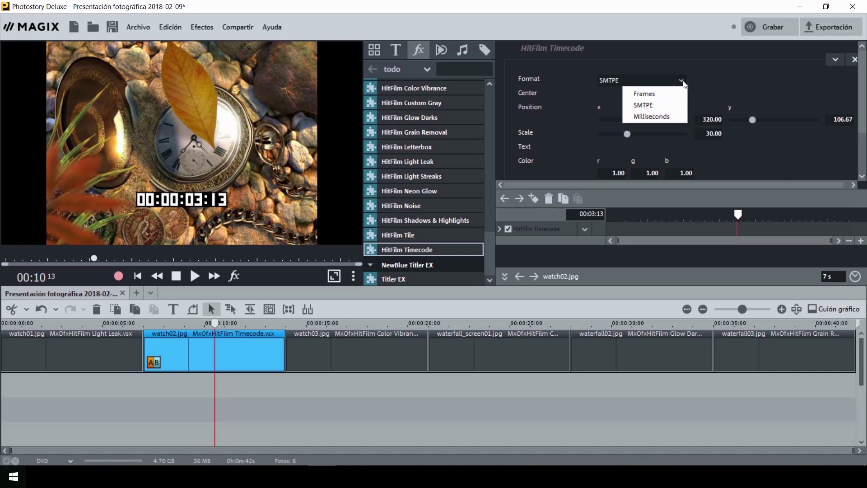
left_click(650, 93)
left_click(195, 276)
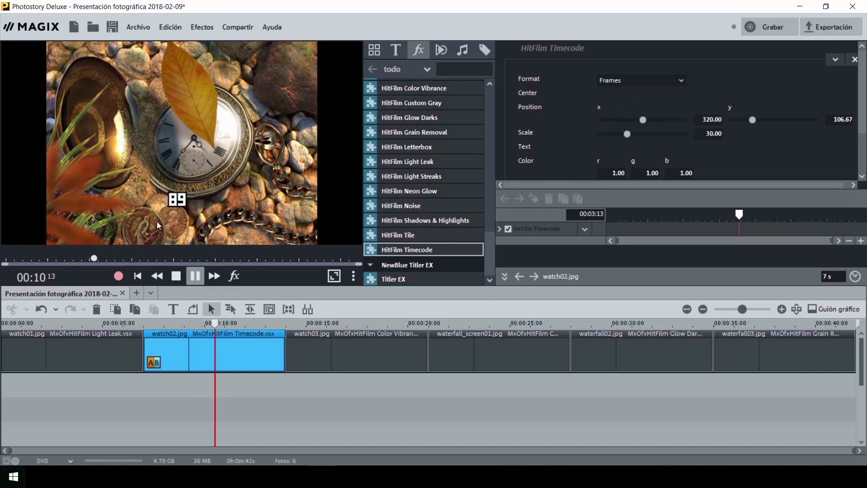
left_click(198, 277)
Set the Timecode format to Milliseconds and replay watch02.jpg from near its start
left_click(650, 81)
left_click(672, 117)
left_click(203, 274)
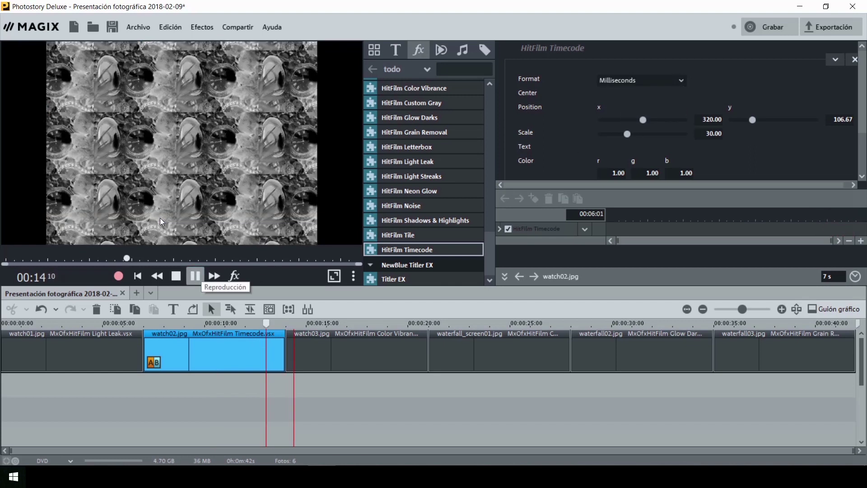
left_click(157, 323)
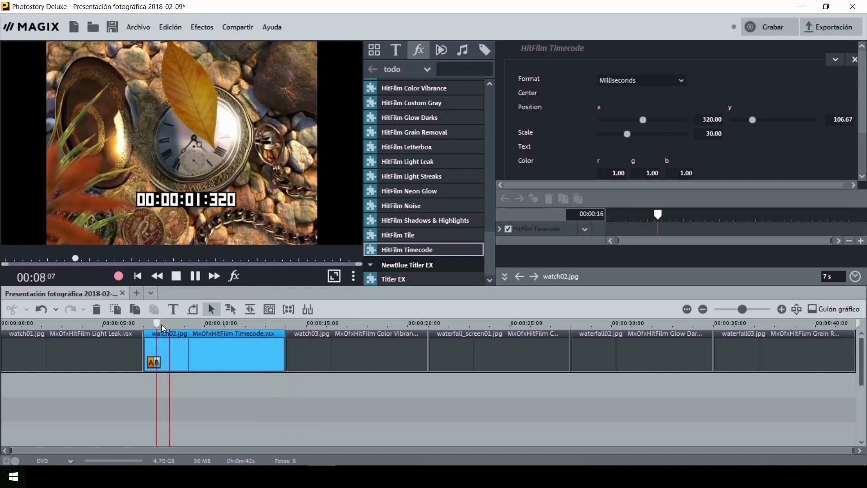
left_click(194, 275)
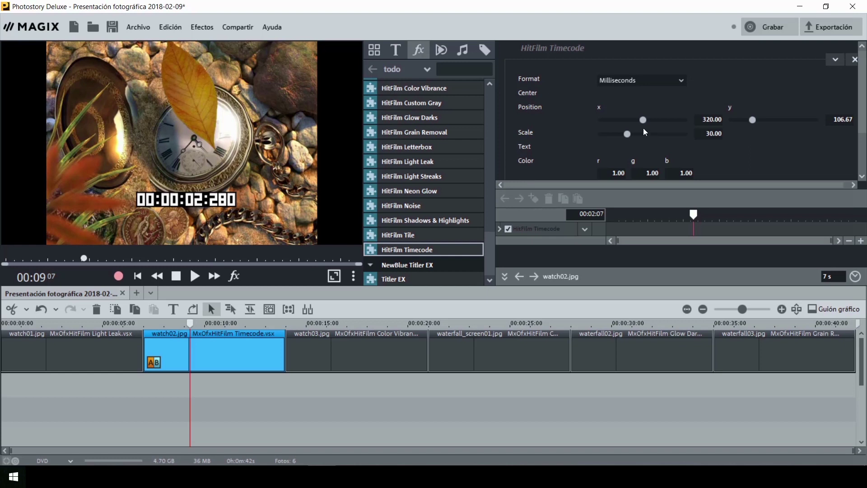
Set the Timecode X position to 236.52 and scale to 34.78, keeping text and background opacity at 1.00
left_click_drag(646, 120, 632, 137)
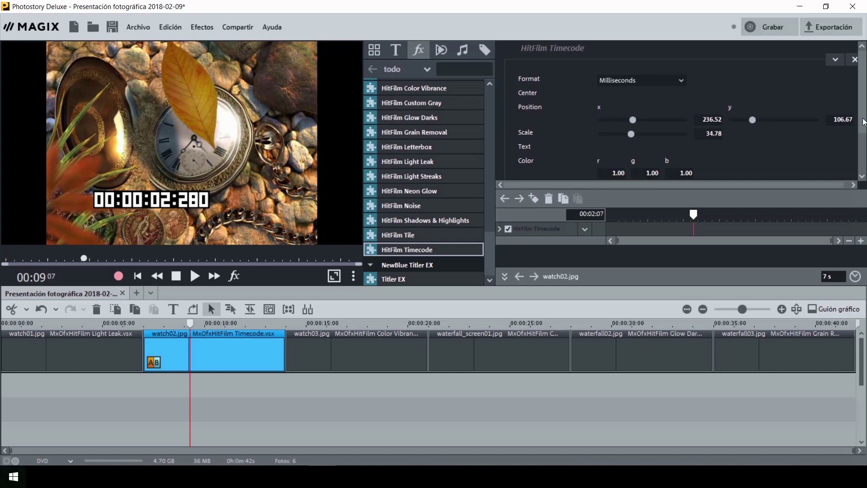
scroll(709, 161, "down", 2)
mouse_move(678, 130)
left_mouse_down()
mouse_move(630, 133)
mouse_move(679, 132)
left_mouse_up()
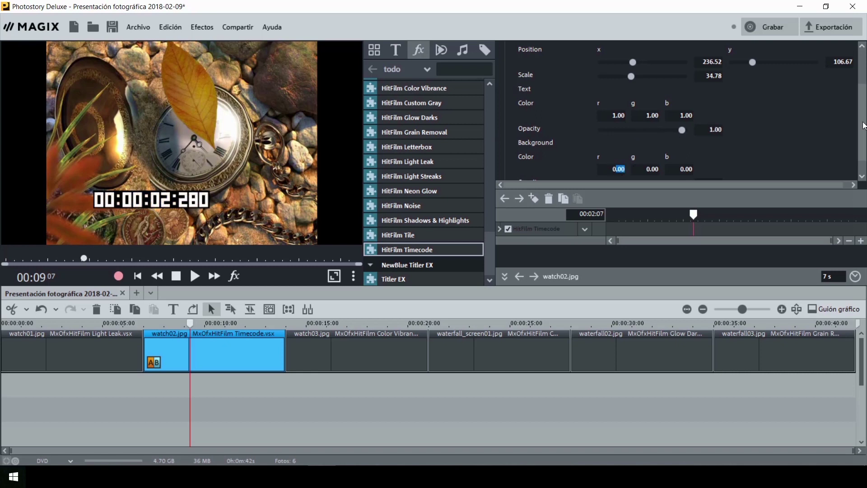
left_click_drag(864, 126, 864, 156)
left_click_drag(683, 163, 705, 162)
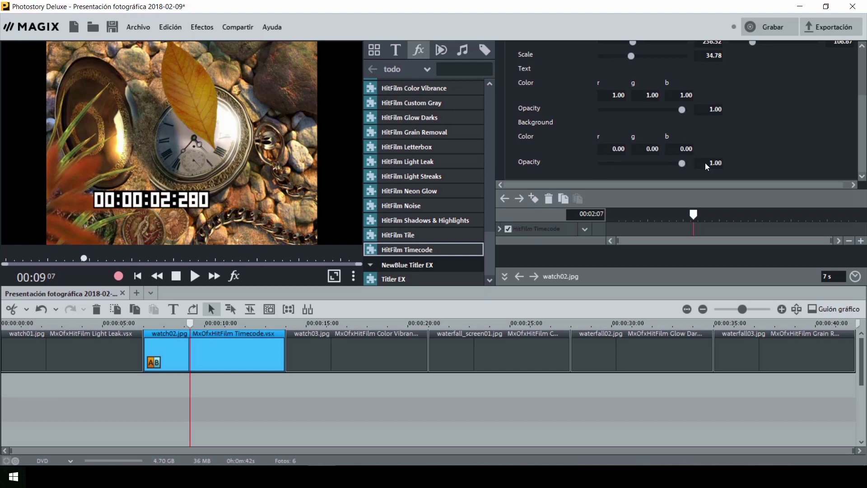